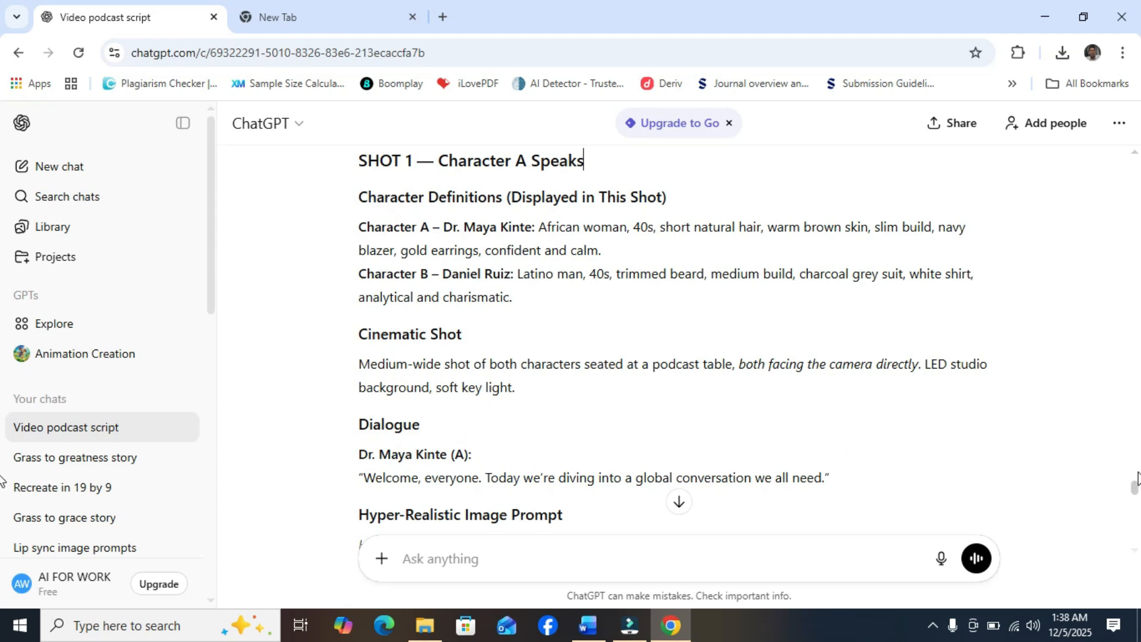
Step: Copy the complete SHOT 1 section of the podcast script, from its heading through the hyper-realistic image prompt
scroll(1134, 491, "down", 3)
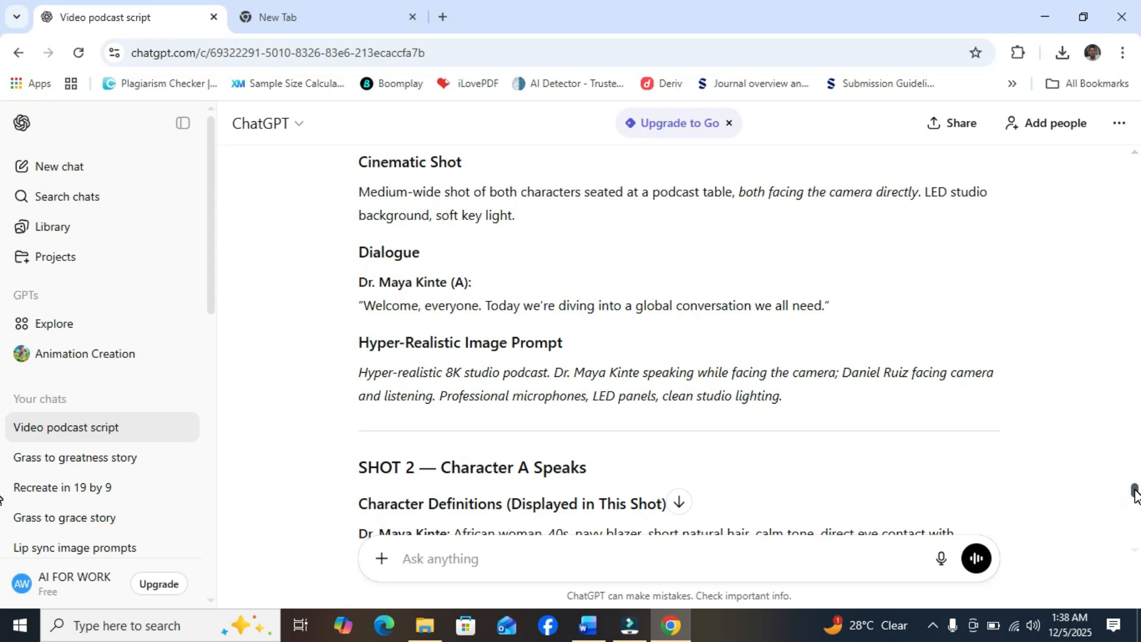
scroll(1135, 493, "up", 4)
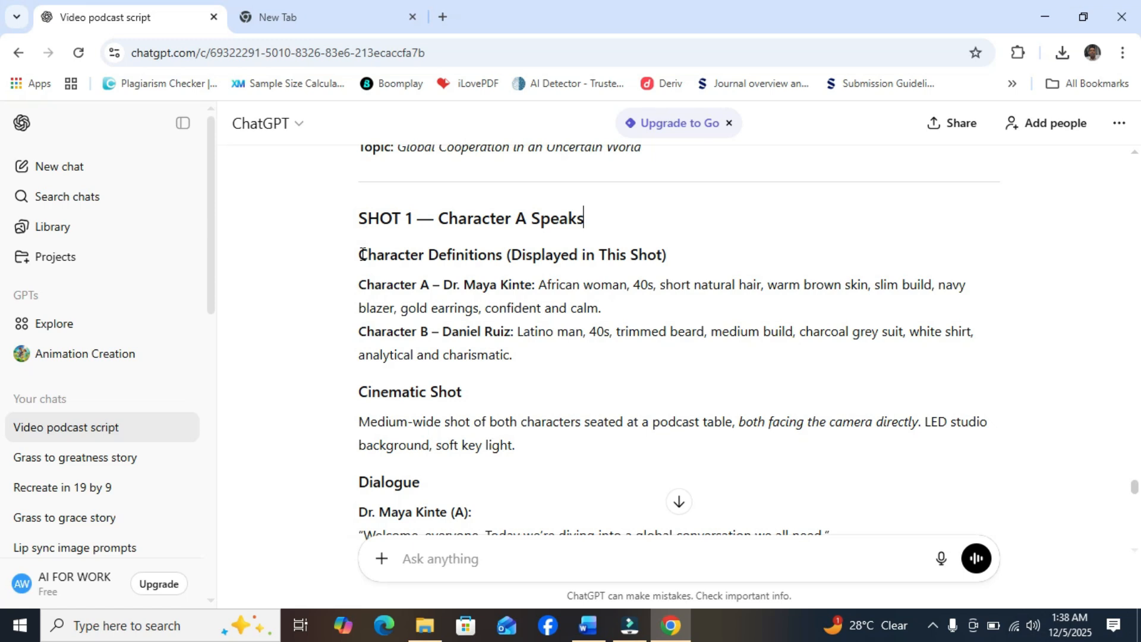
left_click_drag(359, 217, 816, 371)
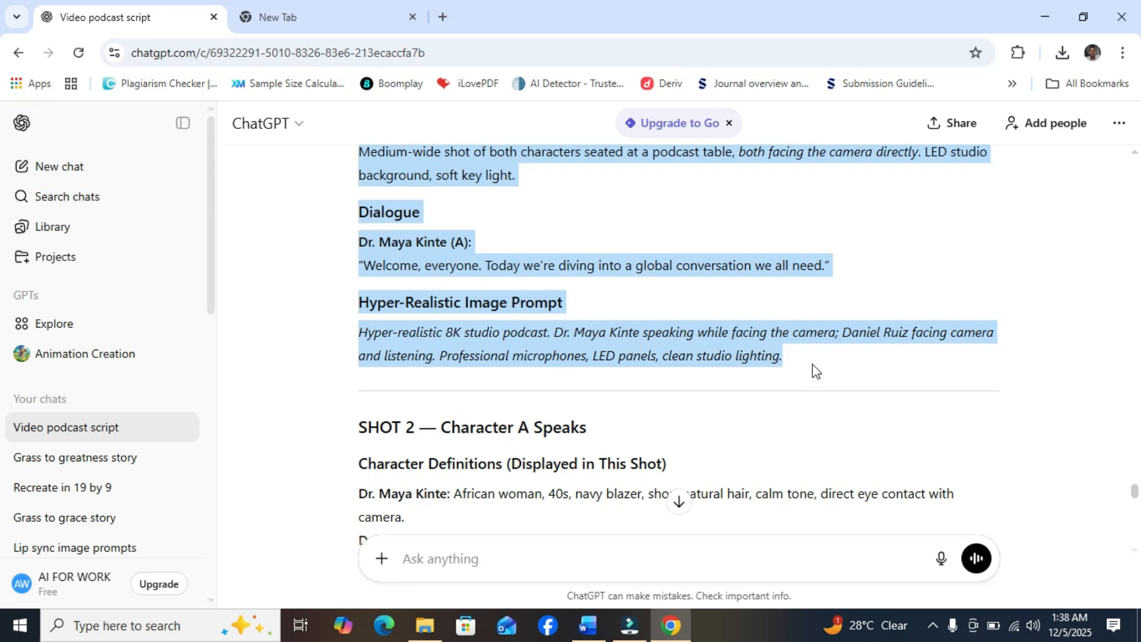
right_click(423, 246)
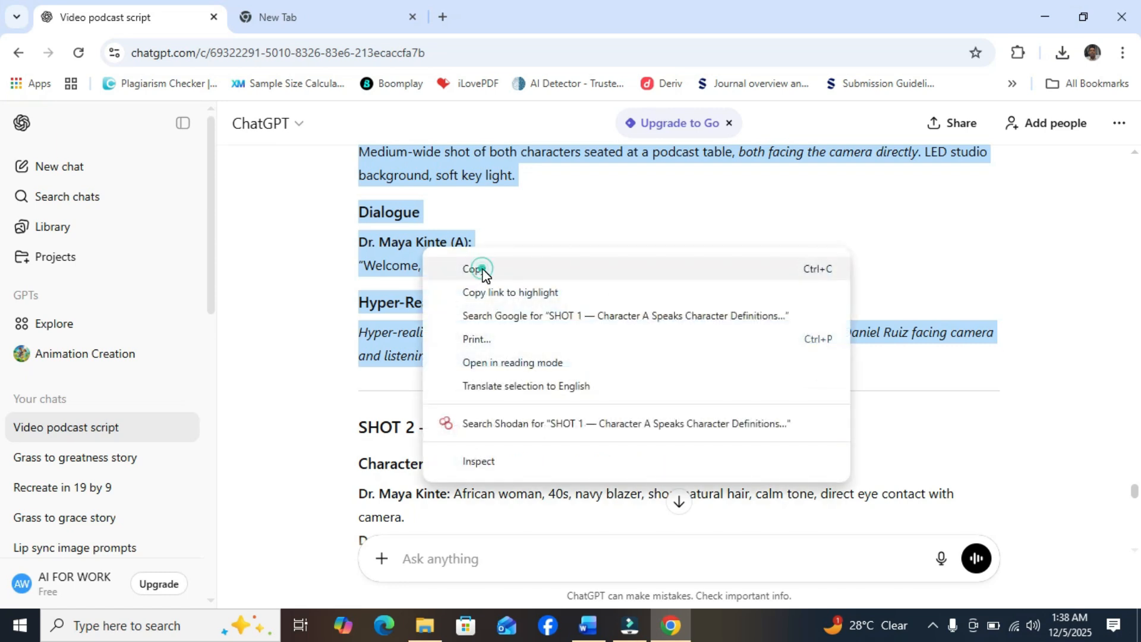
left_click(485, 271)
Step: Switch to the empty browser page, load grok.com and open Grok's Imagine area
left_click(307, 19)
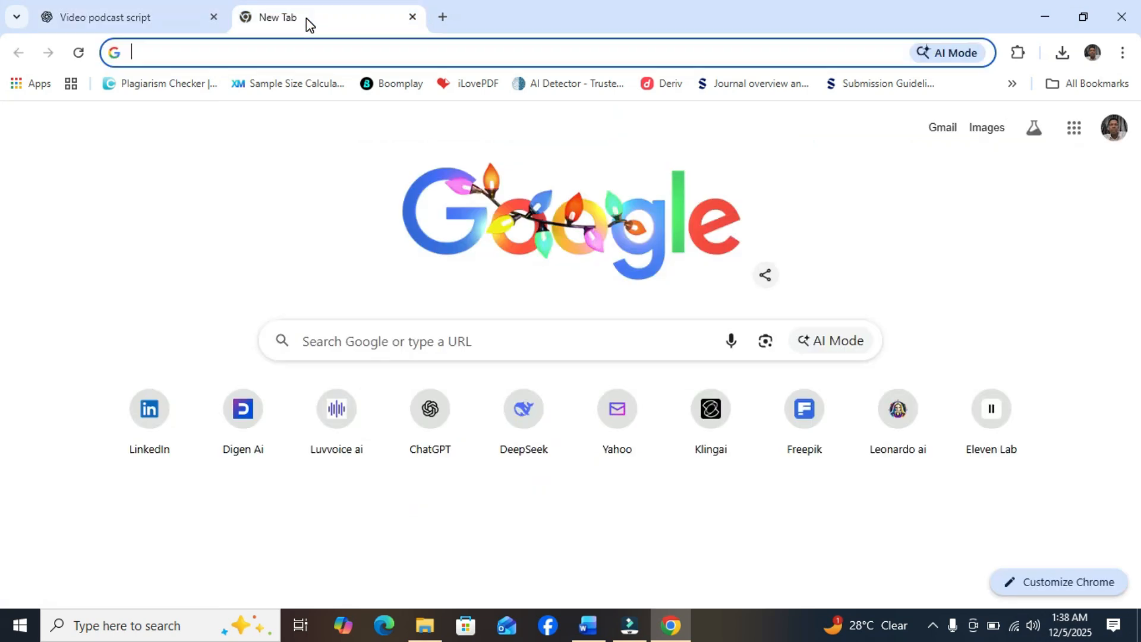
left_click(218, 51)
type("grok.")
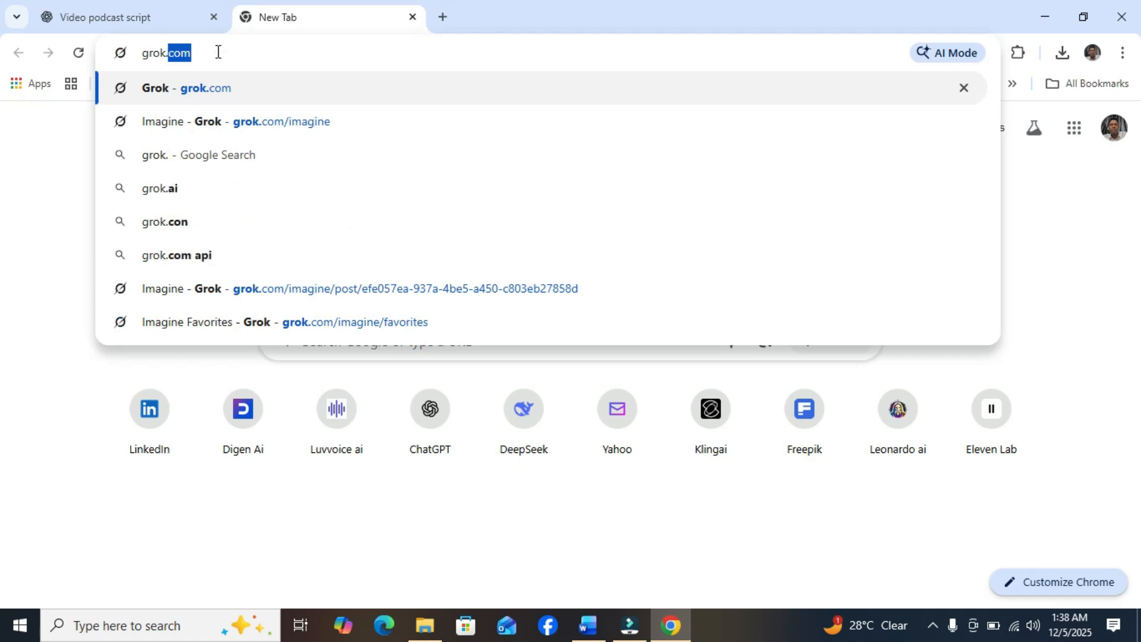
left_click(232, 89)
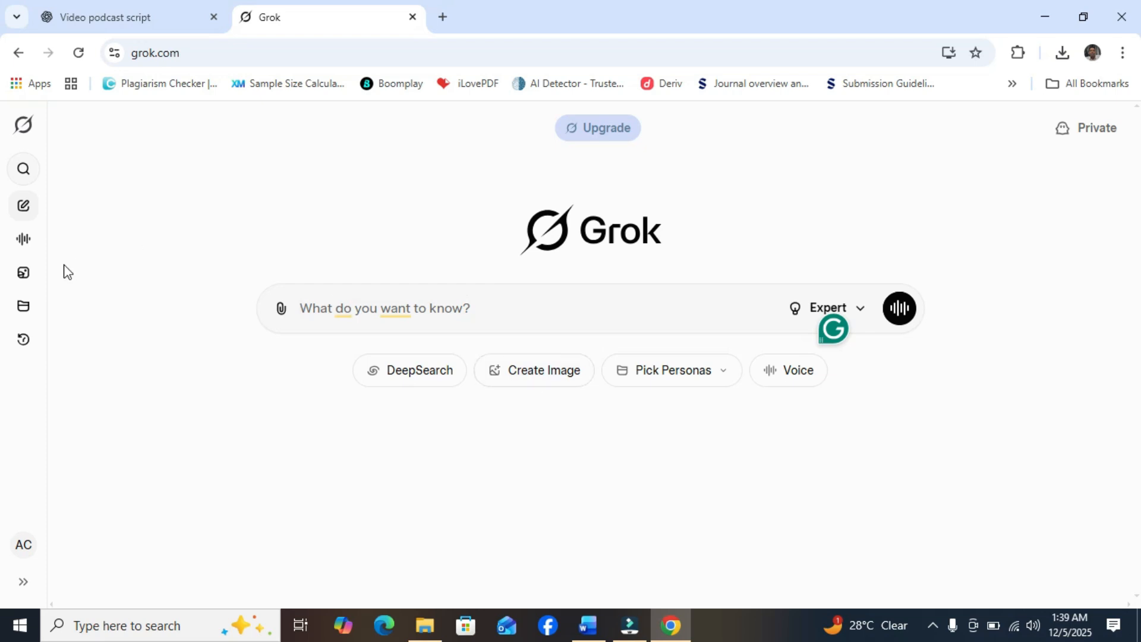
left_click(24, 274)
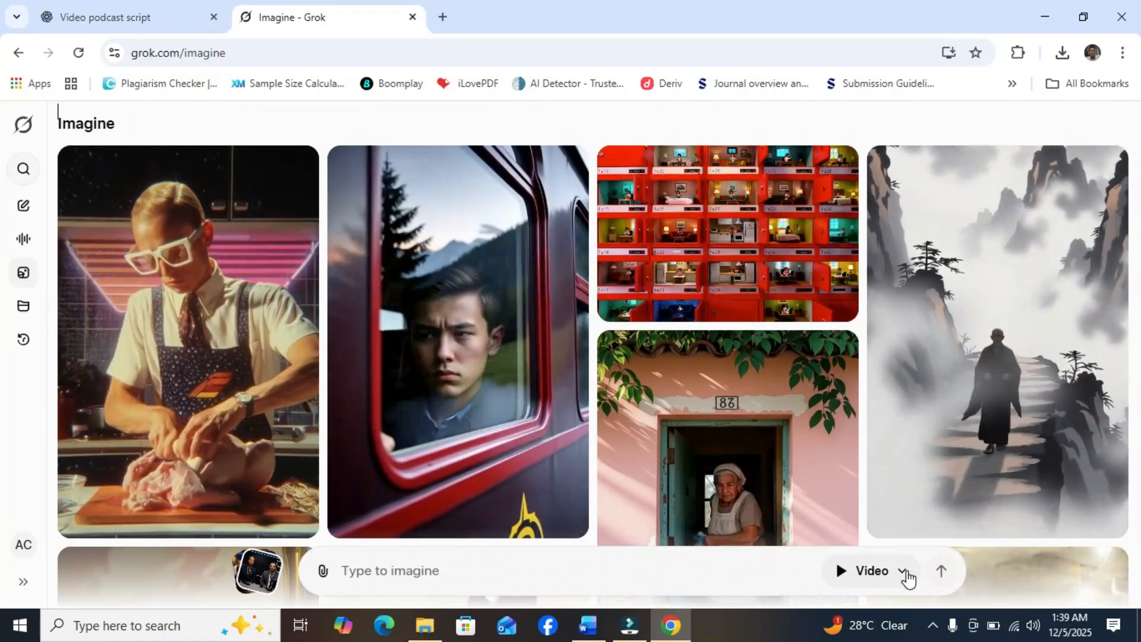
Step: Set the video aspect ratio to 3:2 and generate a video from the copied SHOT 1 prompt
left_click(906, 575)
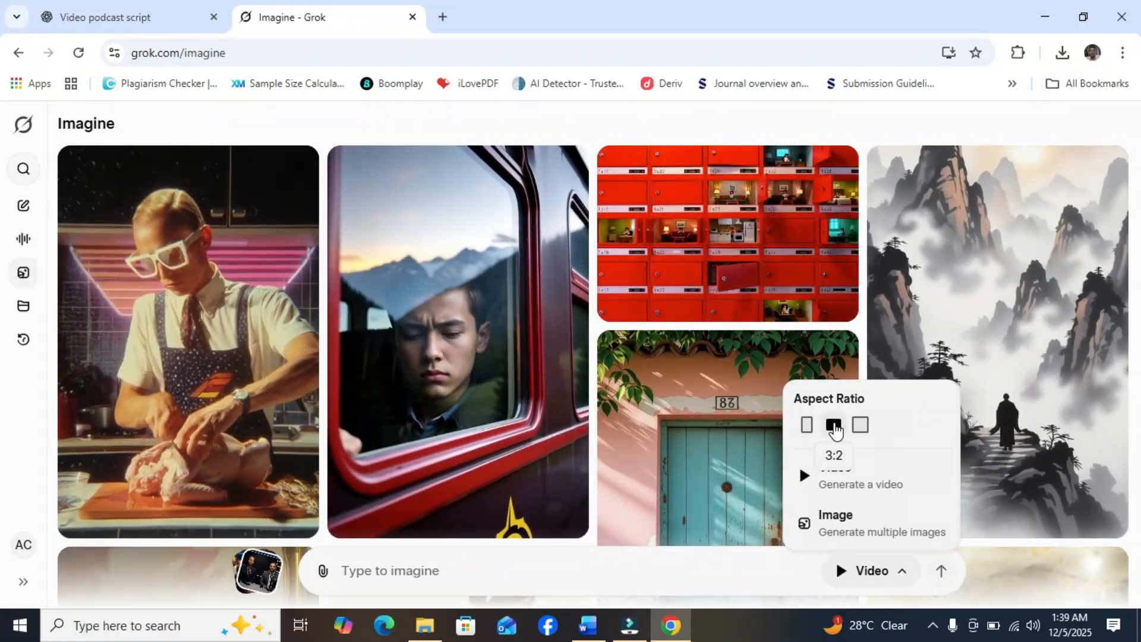
left_click(835, 427)
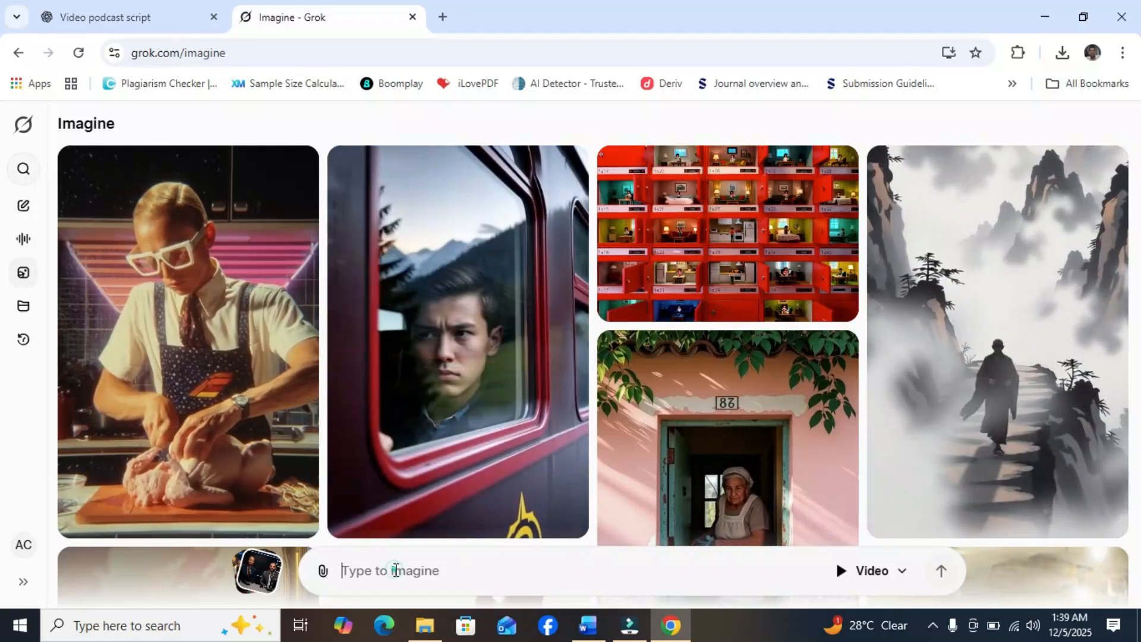
right_click(396, 570)
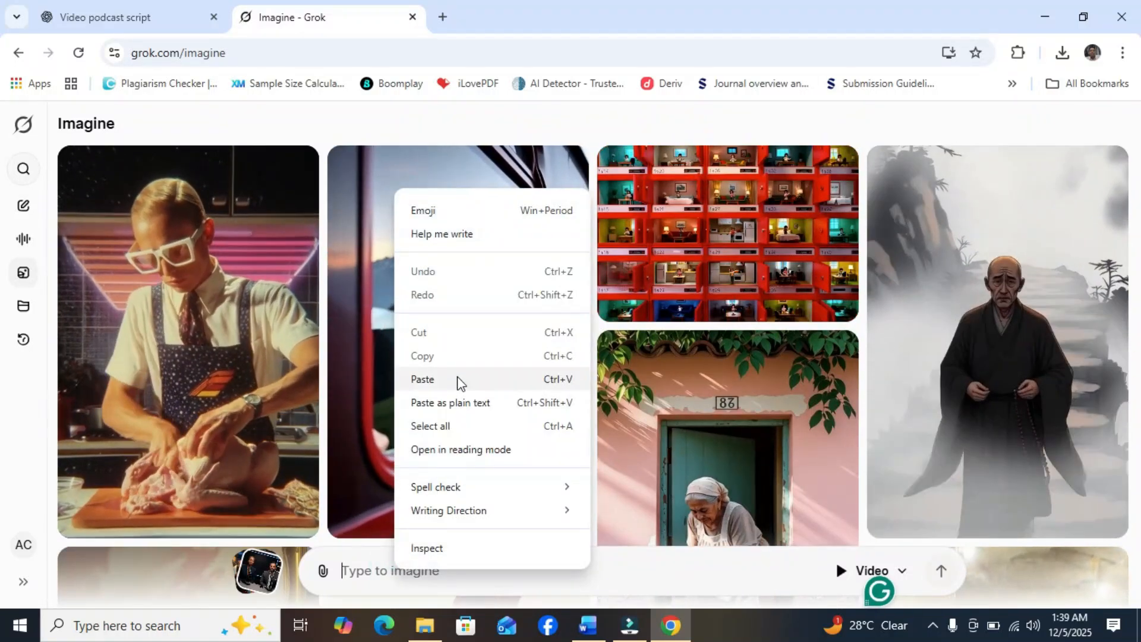
left_click(457, 380)
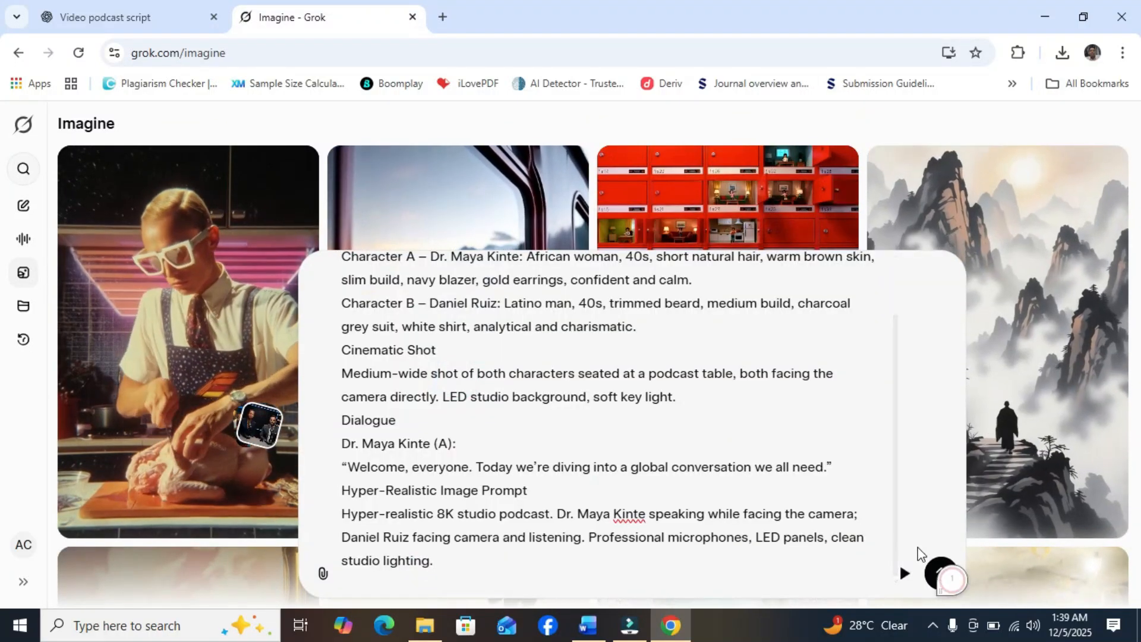
left_click(939, 573)
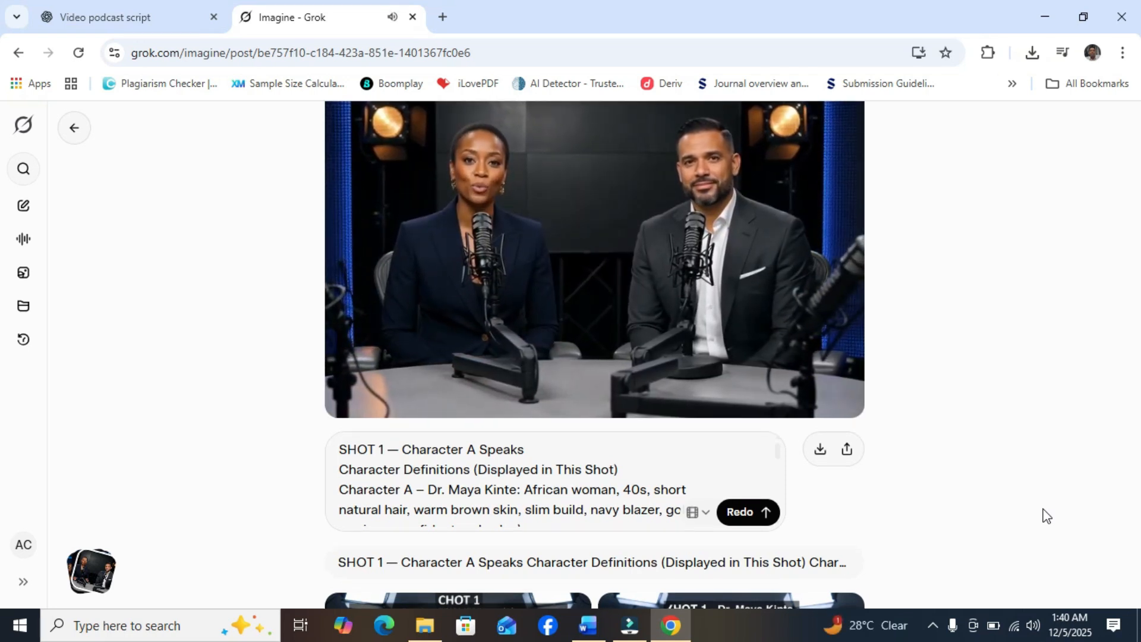
Step: Pause the generated SHOT 1 video and download it
mouse_move(483, 374)
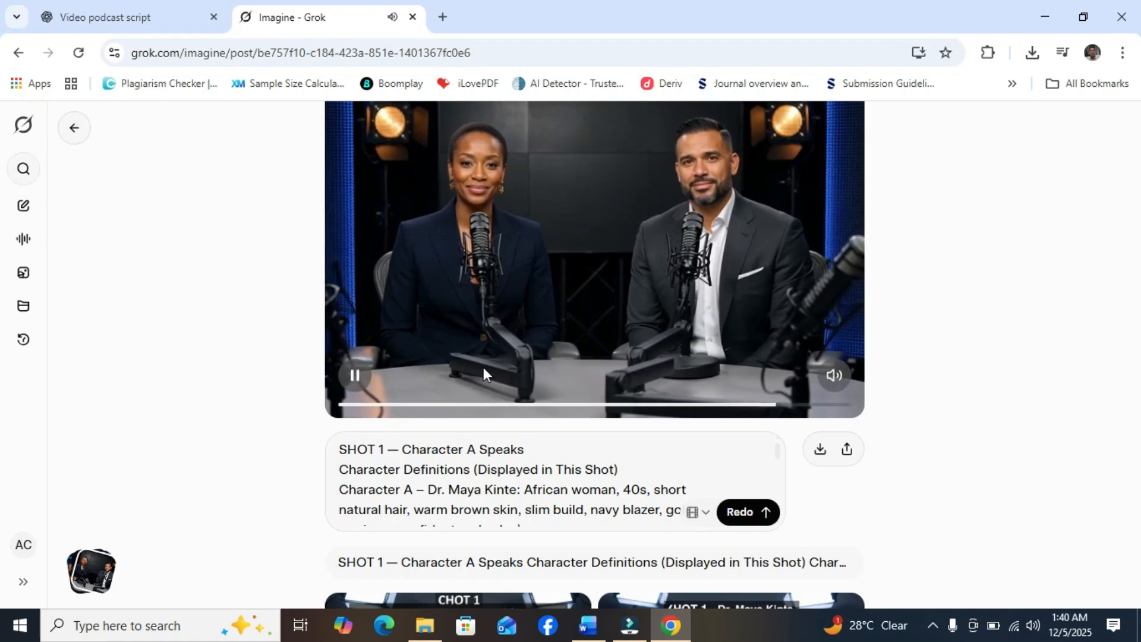
left_click(355, 376)
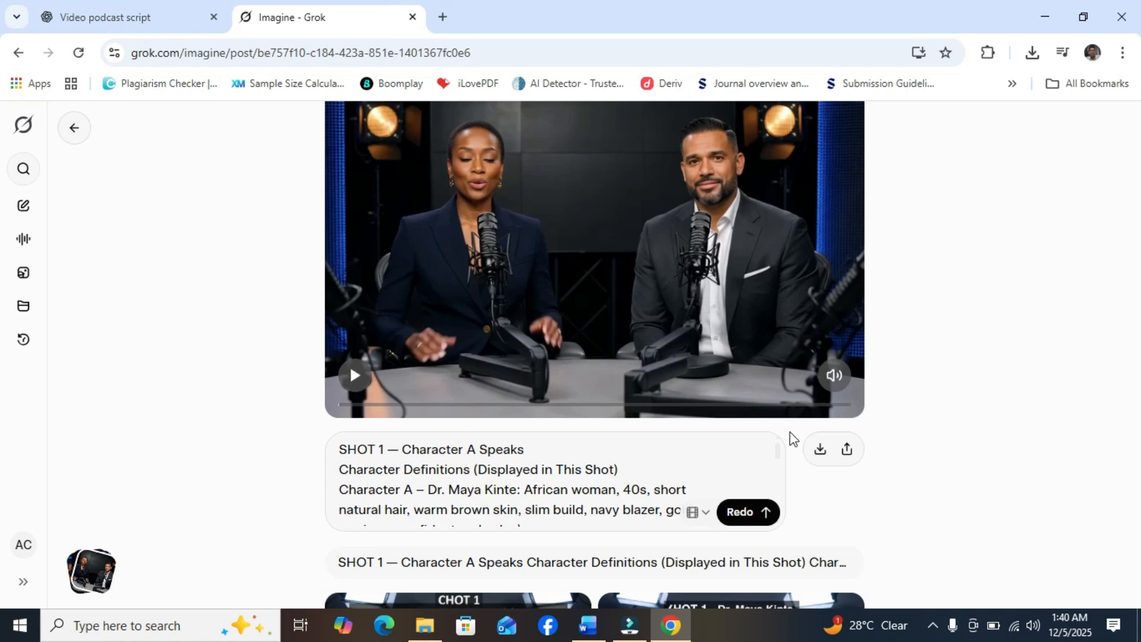
left_click(822, 453)
Step: Pause the SHOT 1 video at a moment near its end and copy that video frame
left_click(357, 378)
left_click(356, 378)
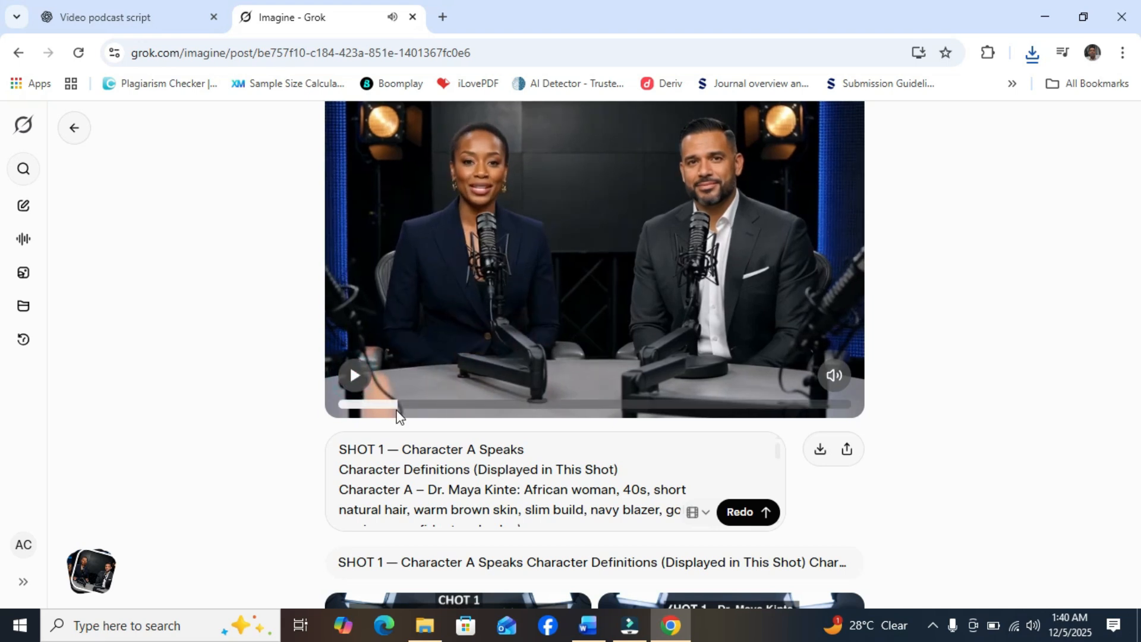
left_click_drag(396, 409, 829, 412)
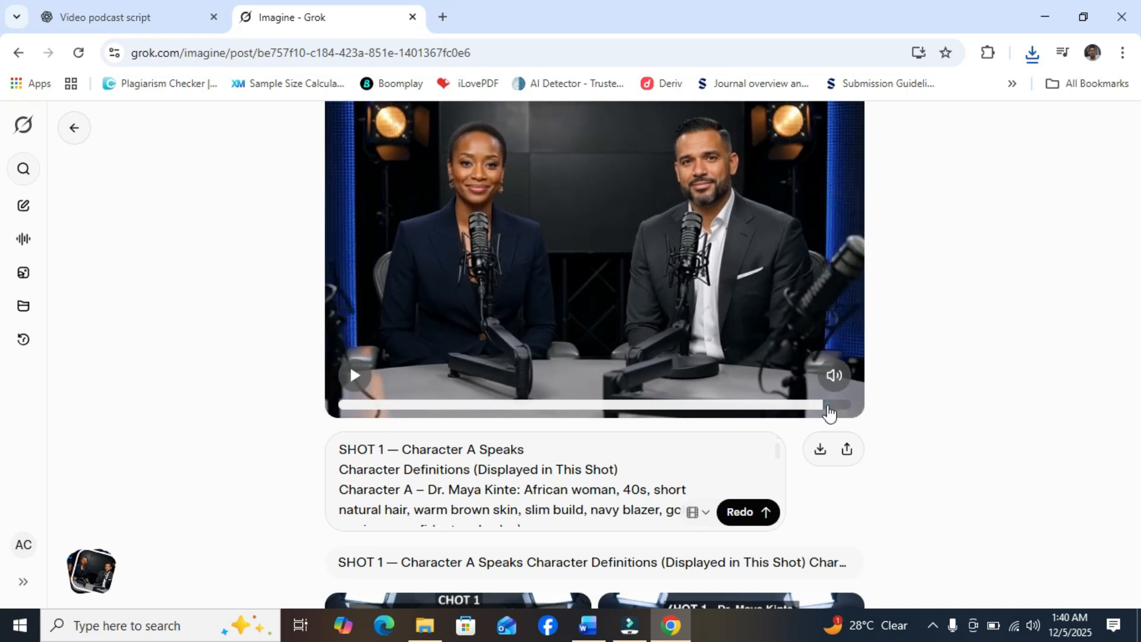
left_click(355, 374)
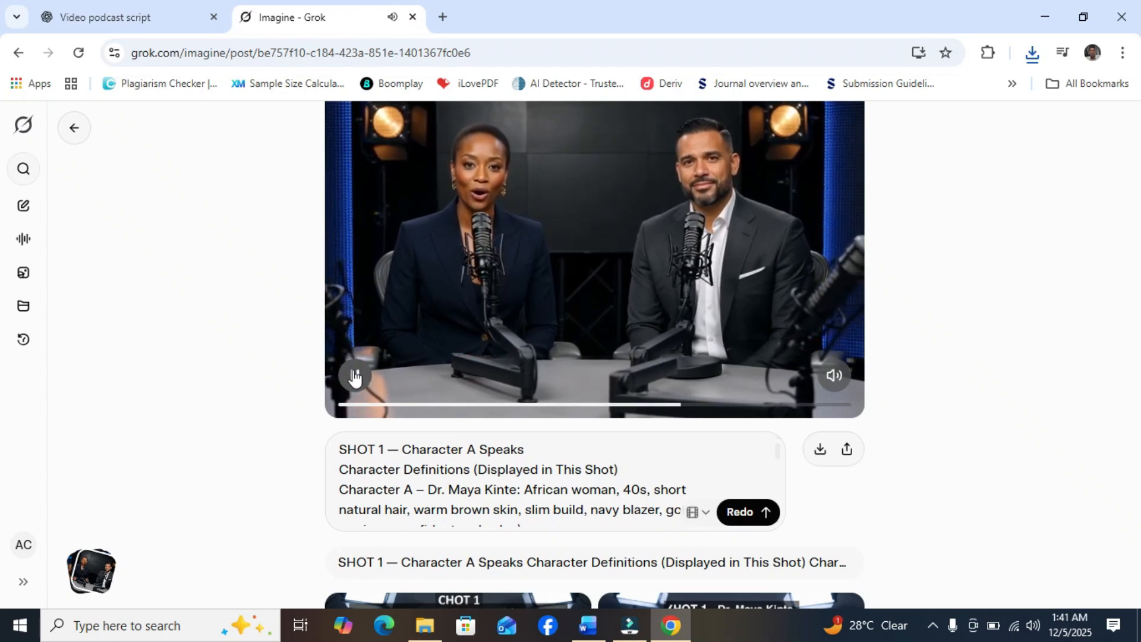
left_click(355, 378)
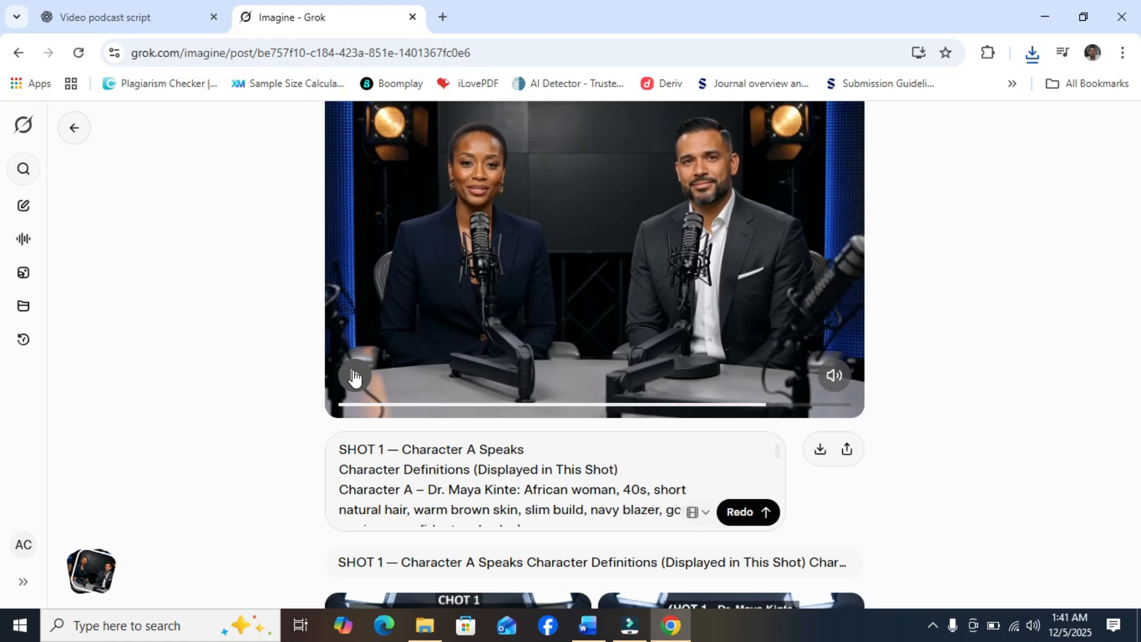
right_click(574, 265)
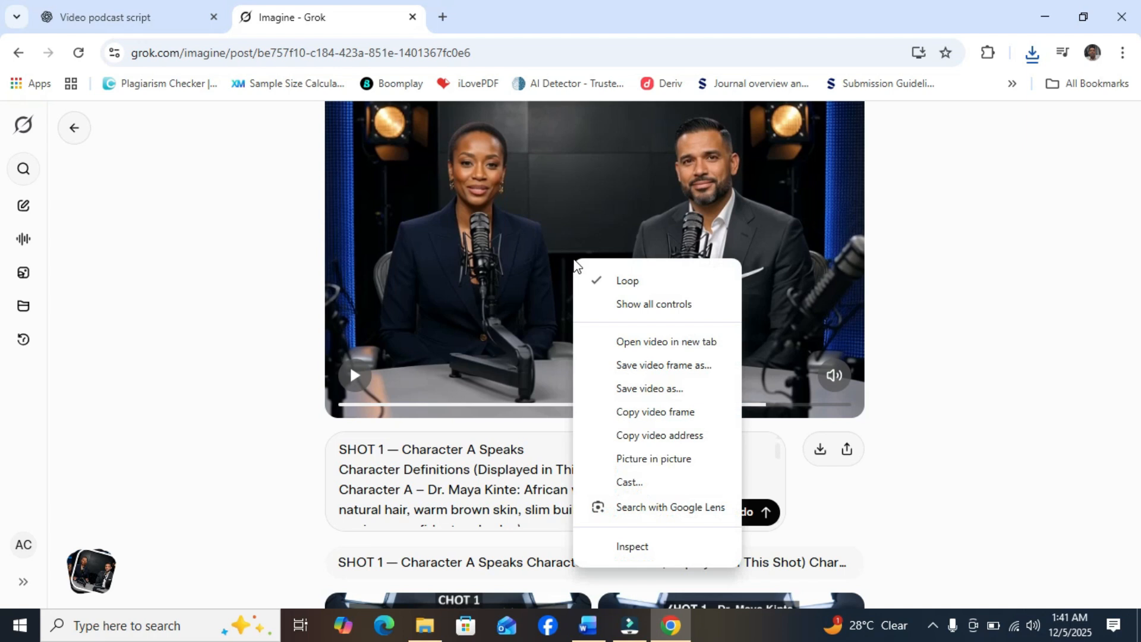
left_click(648, 412)
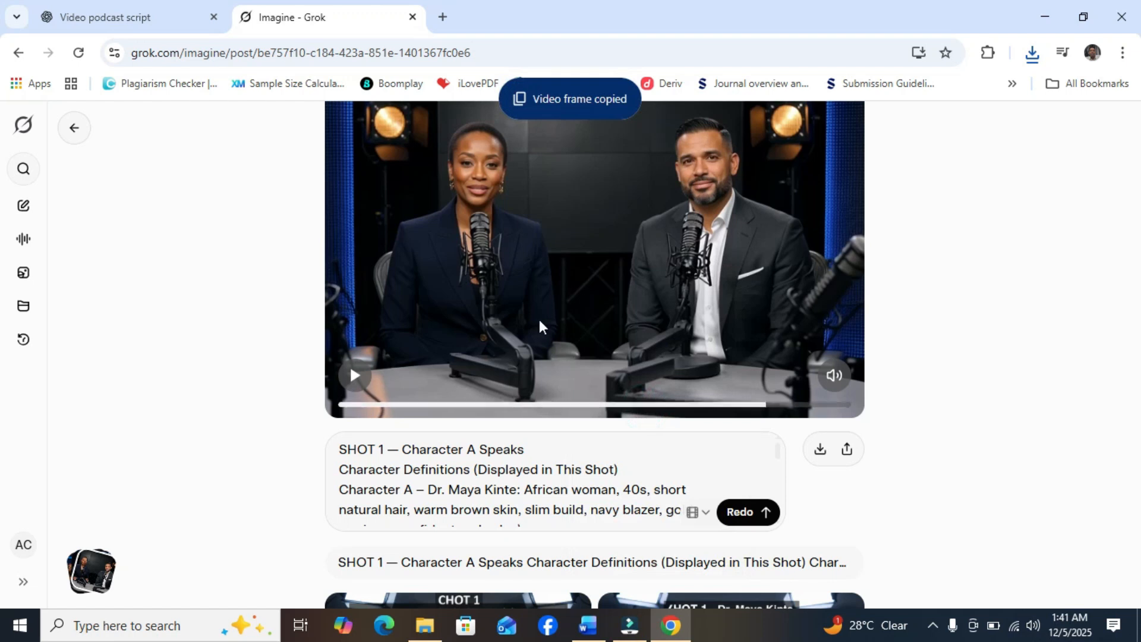
Step: Return to Imagine and paste the copied video frame as the starting image for a new video
left_click(27, 275)
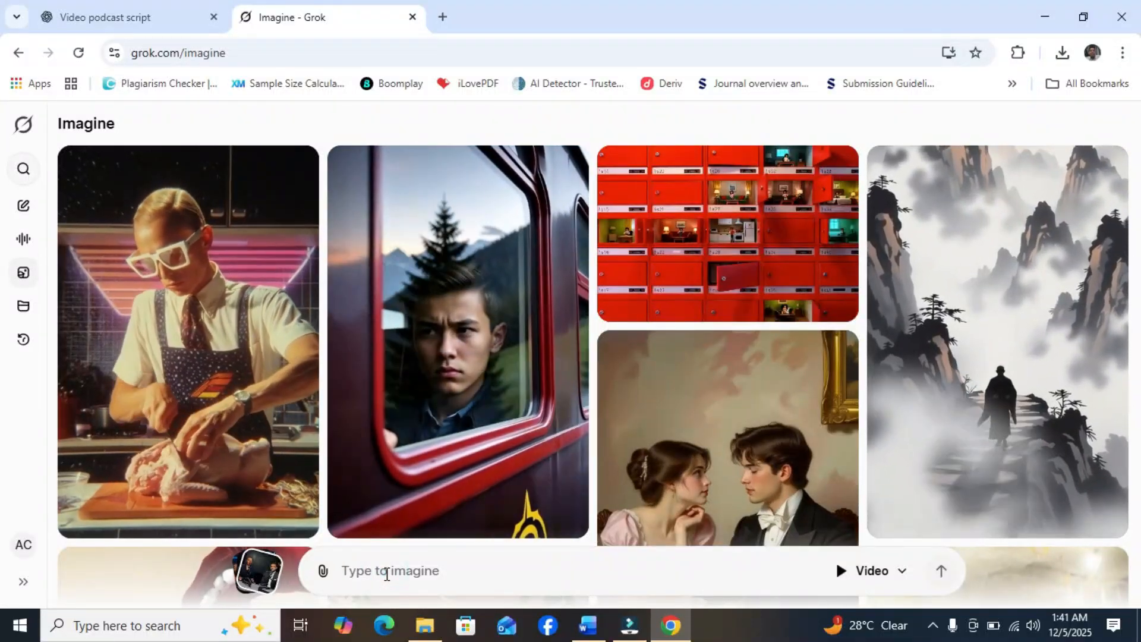
right_click(386, 573)
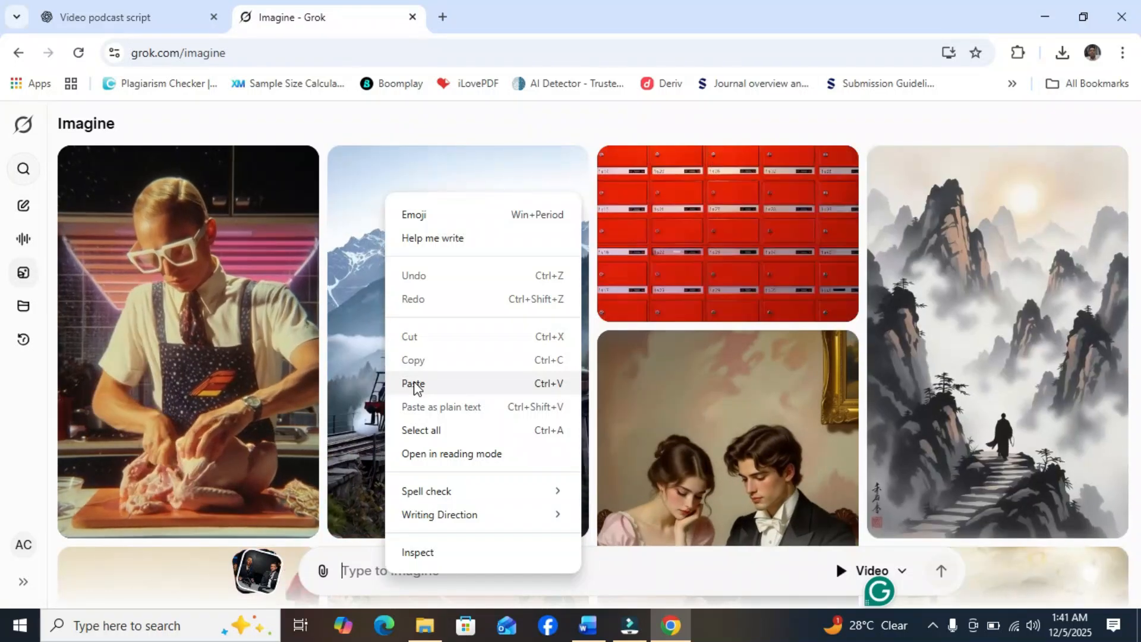
left_click(414, 385)
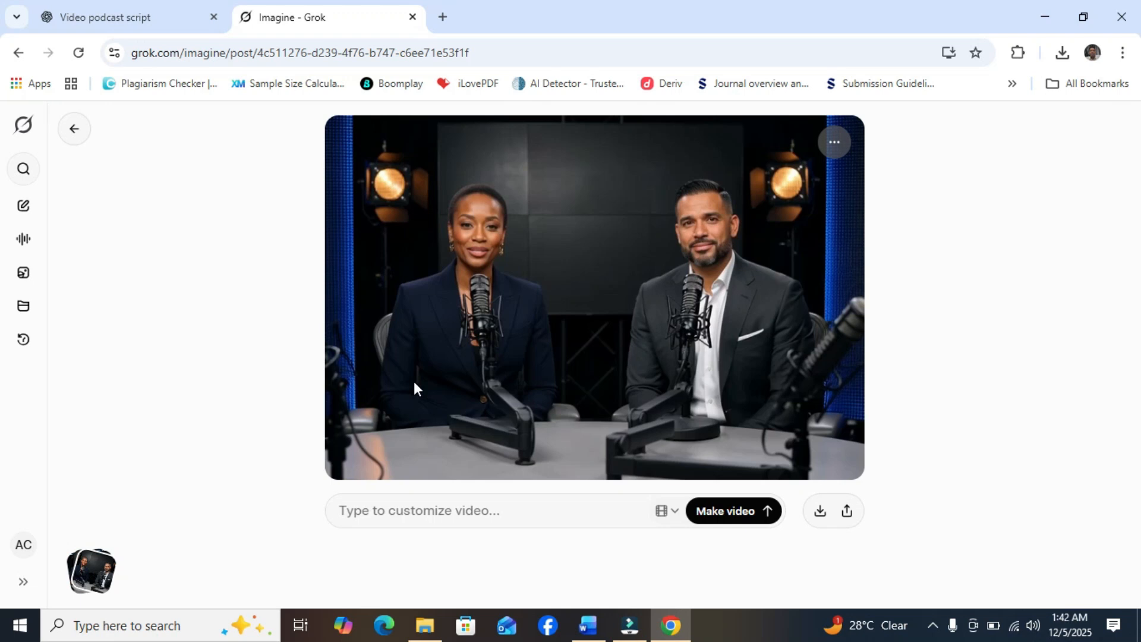
Step: Switch to the ChatGPT script and copy the complete SHOT 2 section, from its heading through the image prompt
left_click(122, 16)
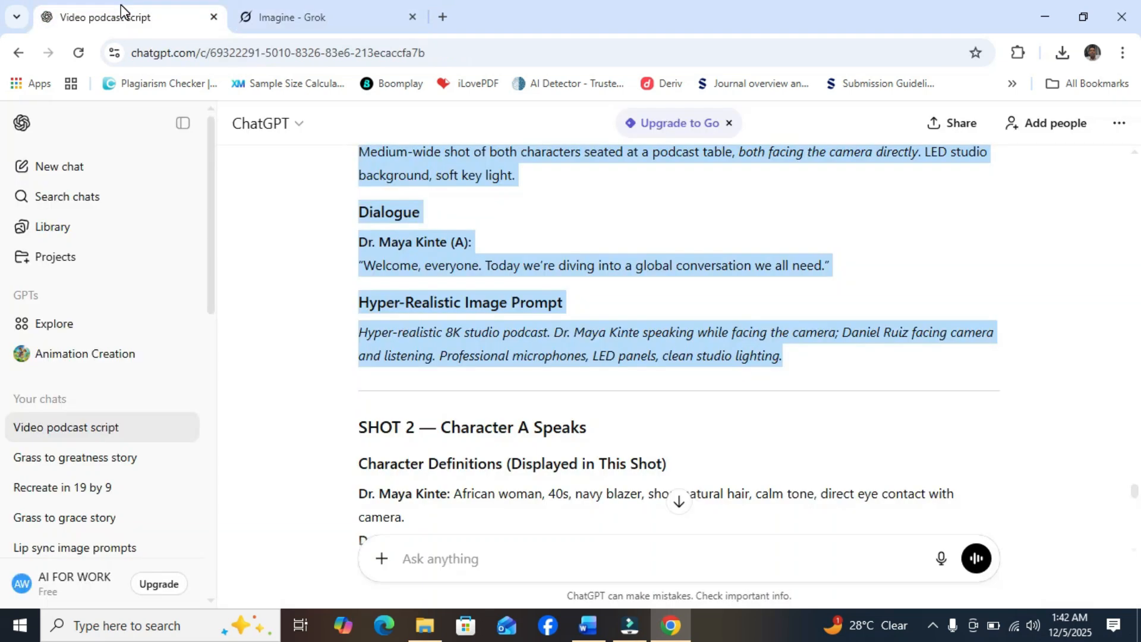
left_click_drag(1132, 488, 1132, 490)
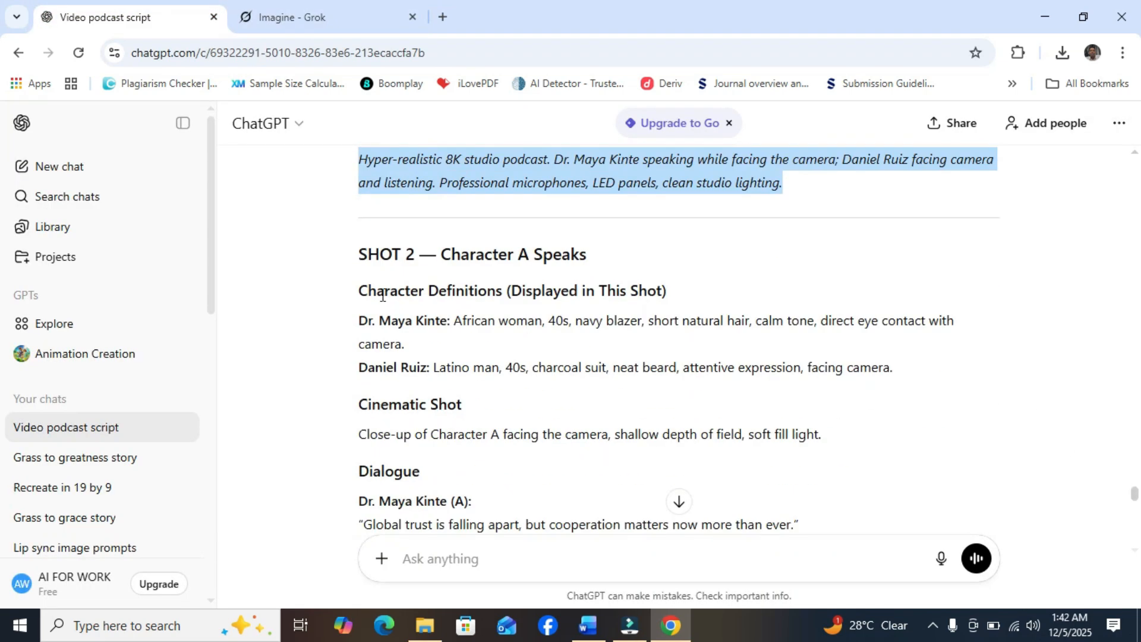
left_click_drag(359, 255, 615, 346)
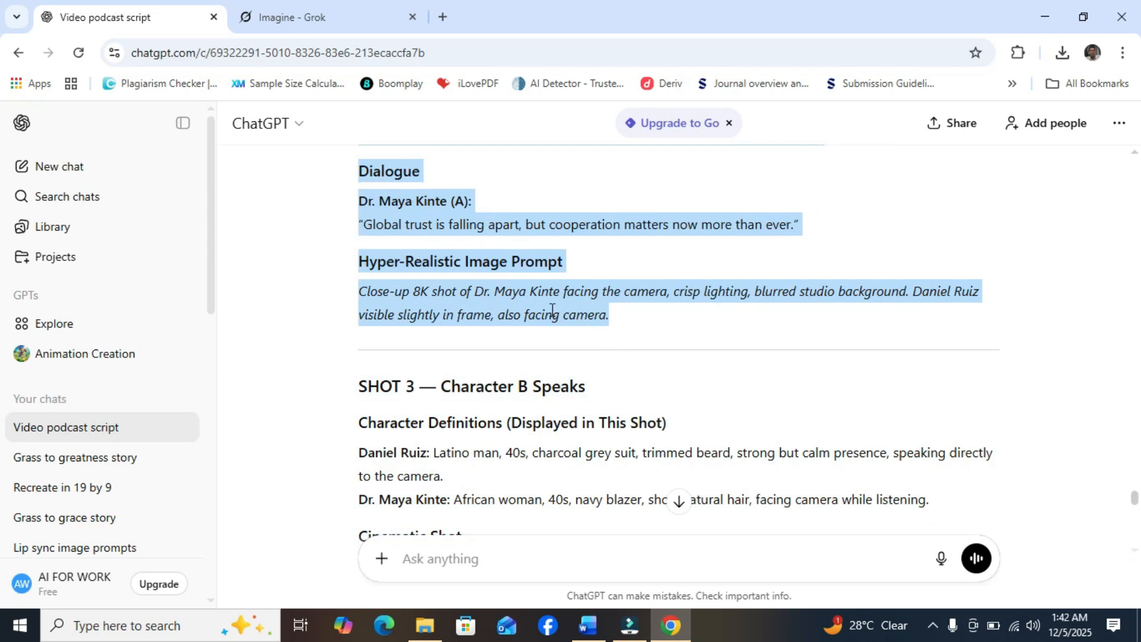
right_click(552, 311)
left_click(596, 332)
right_click(538, 310)
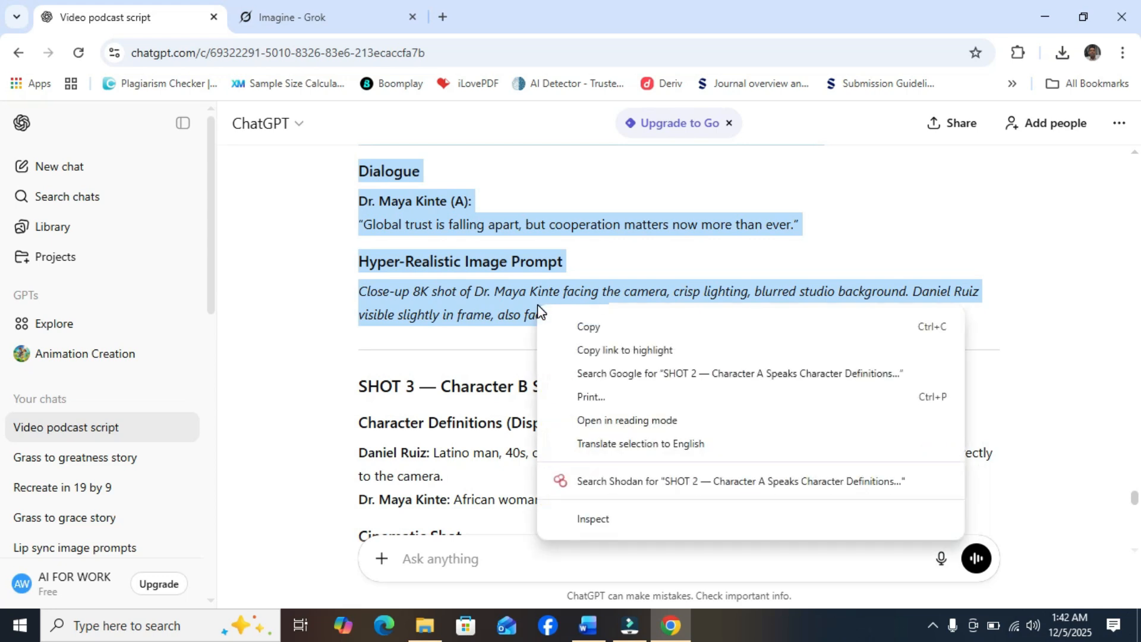
left_click(569, 327)
Step: Switch back to Grok and generate a video from the pasted frame using the copied SHOT 2 prompt
left_click(311, 8)
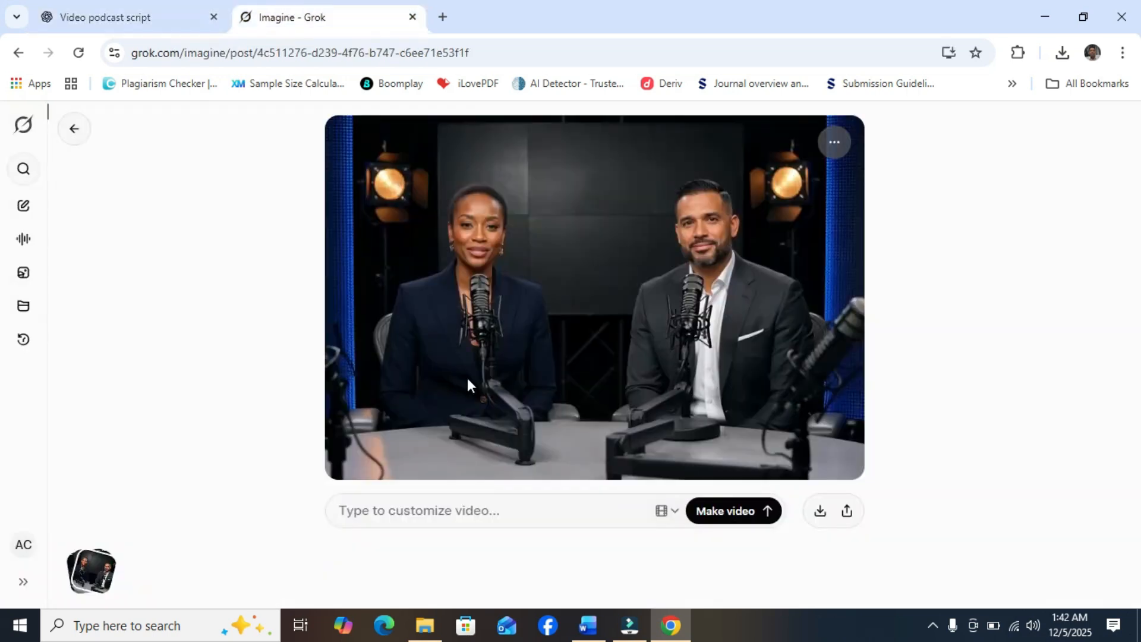
left_click(419, 510)
right_click(419, 510)
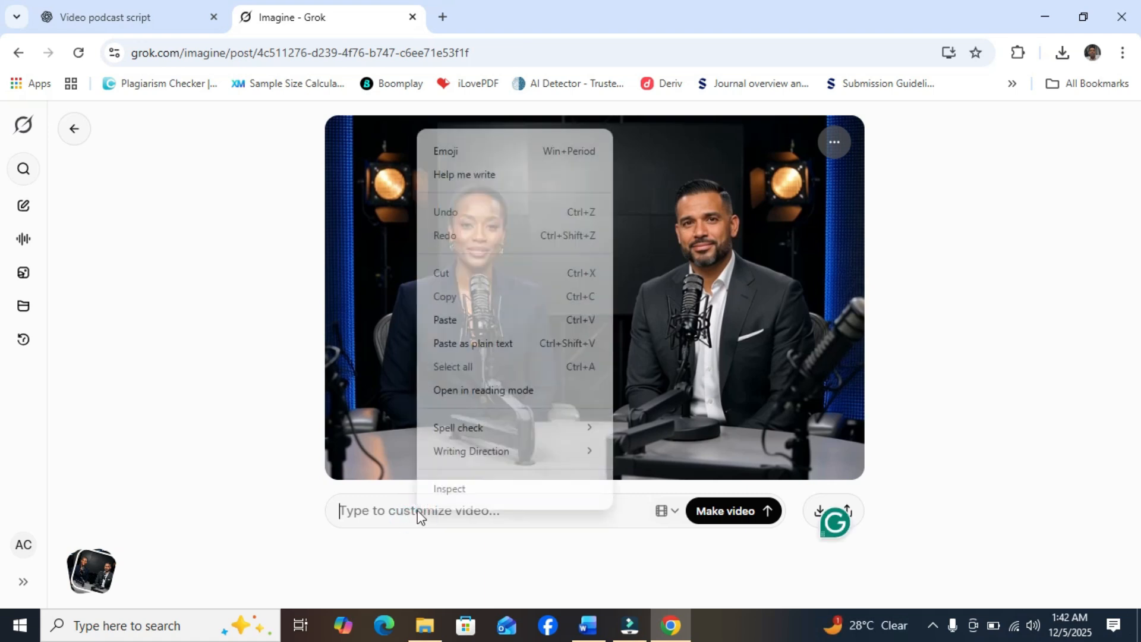
left_click(467, 319)
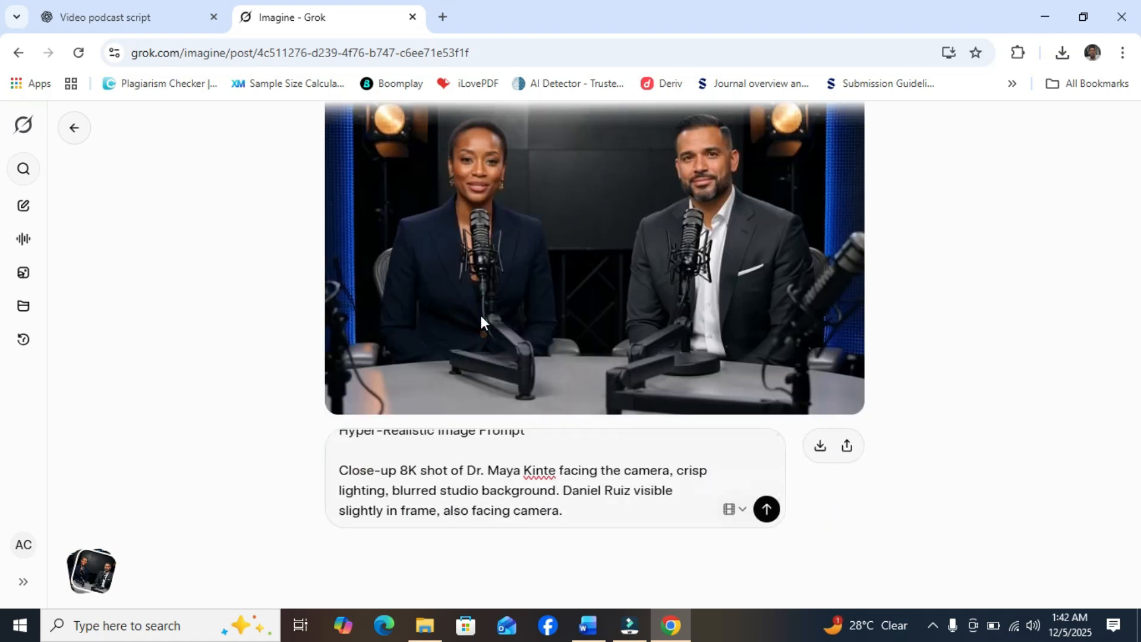
left_click(770, 512)
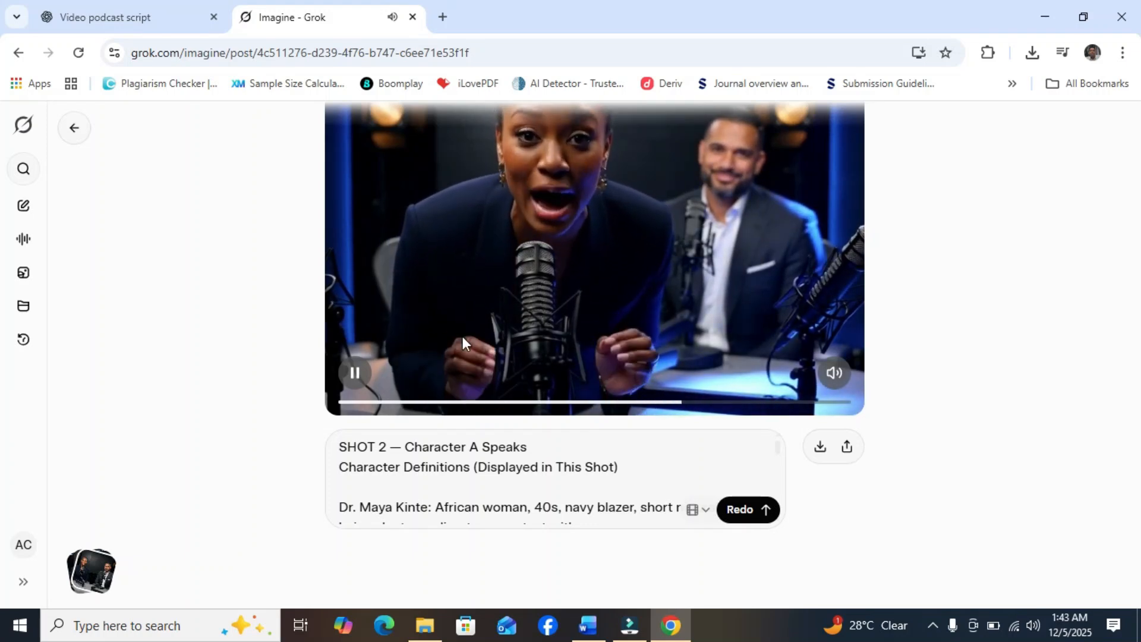
Step: Pause the SHOT 2 video, delete "Close-up of" before "Character A facing the camera" in its prompt, and regenerate the video
left_click(356, 381)
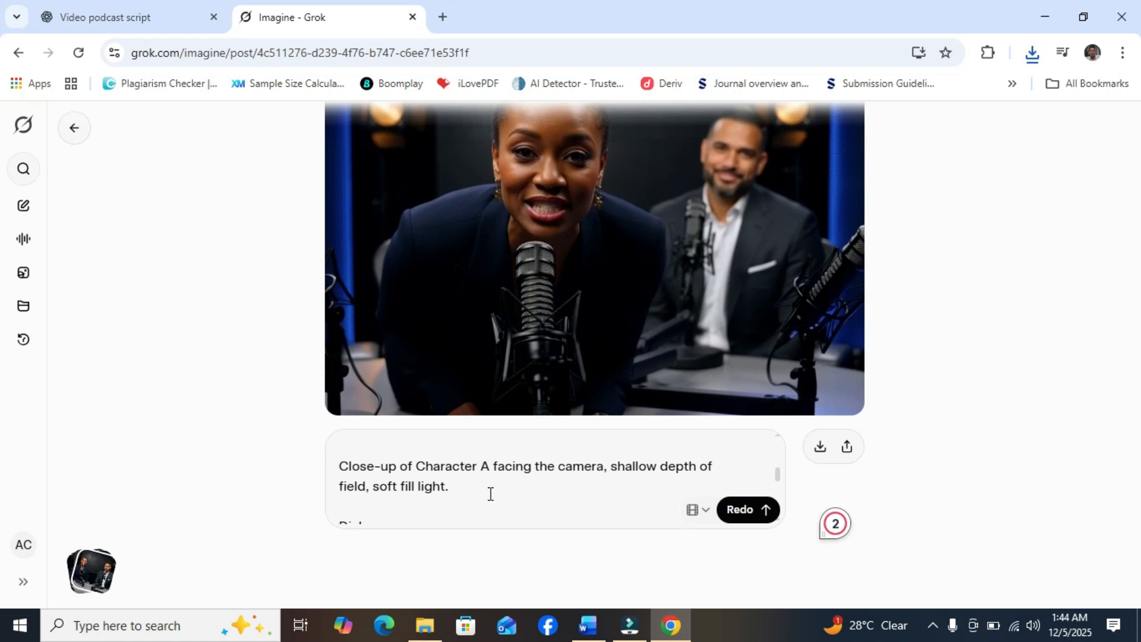
mouse_move(368, 291)
key("BackSpace")
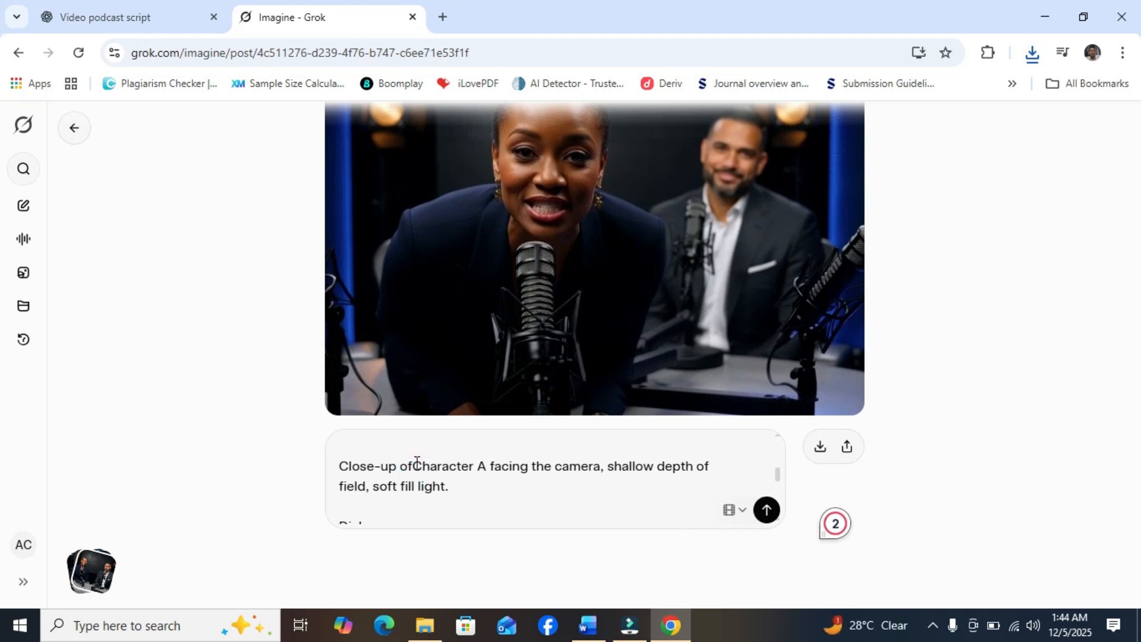
key("BackSpace")
key("BackSpace")
key("BackSpace")
key("BackSpace")
key("BackSpace")
key("BackSpace")
key("BackSpace")
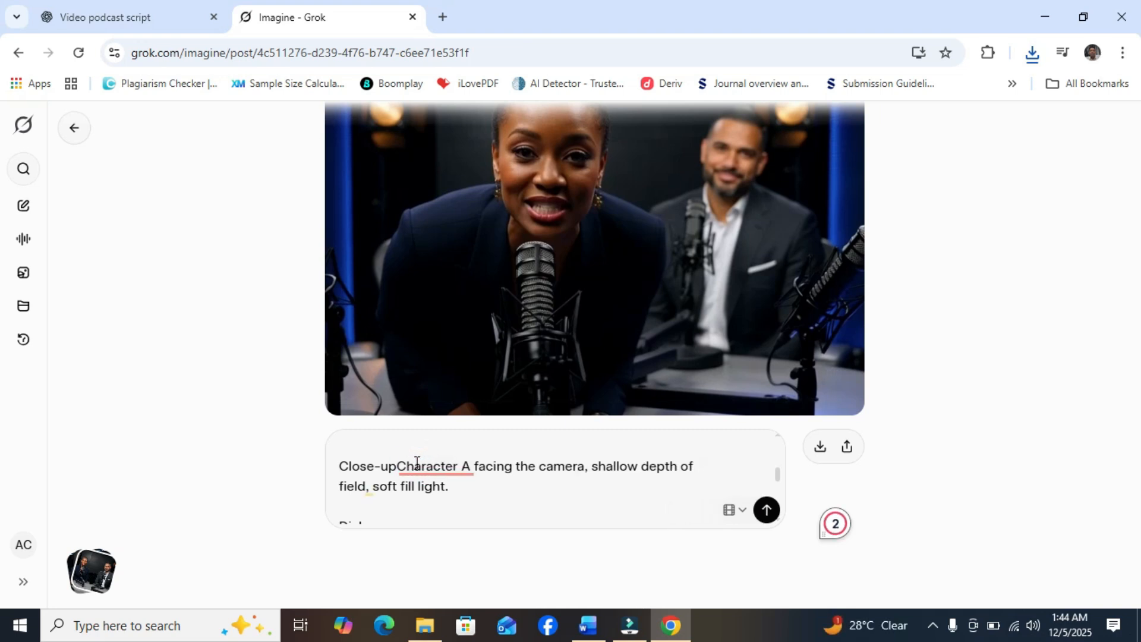
key("BackSpace")
key("BackSpace")
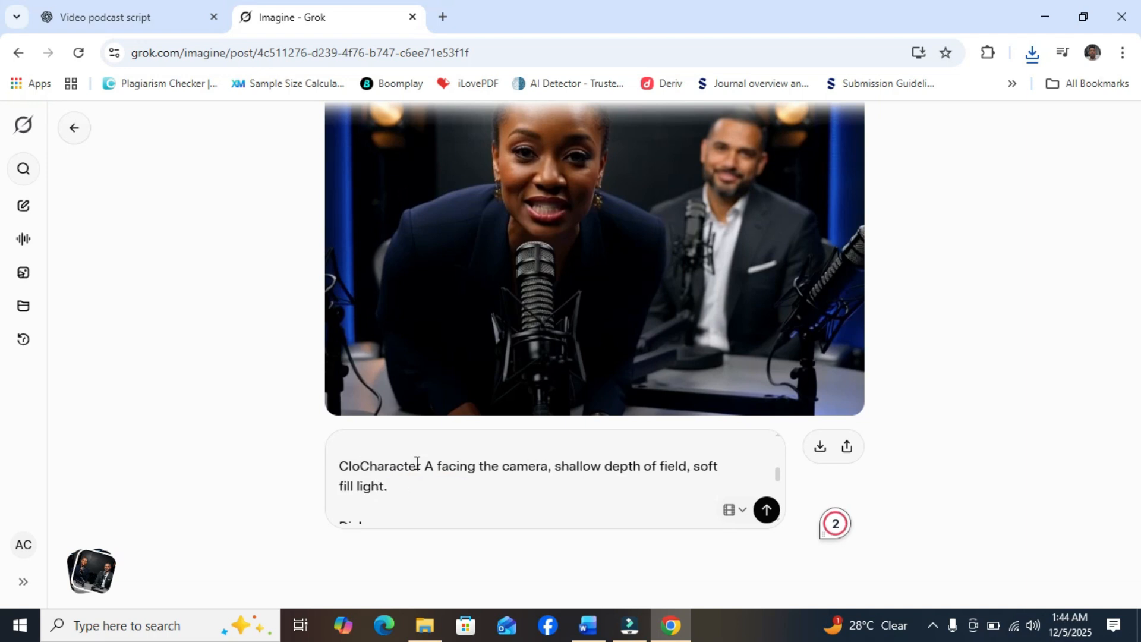
key("BackSpace")
key("BackSpace")
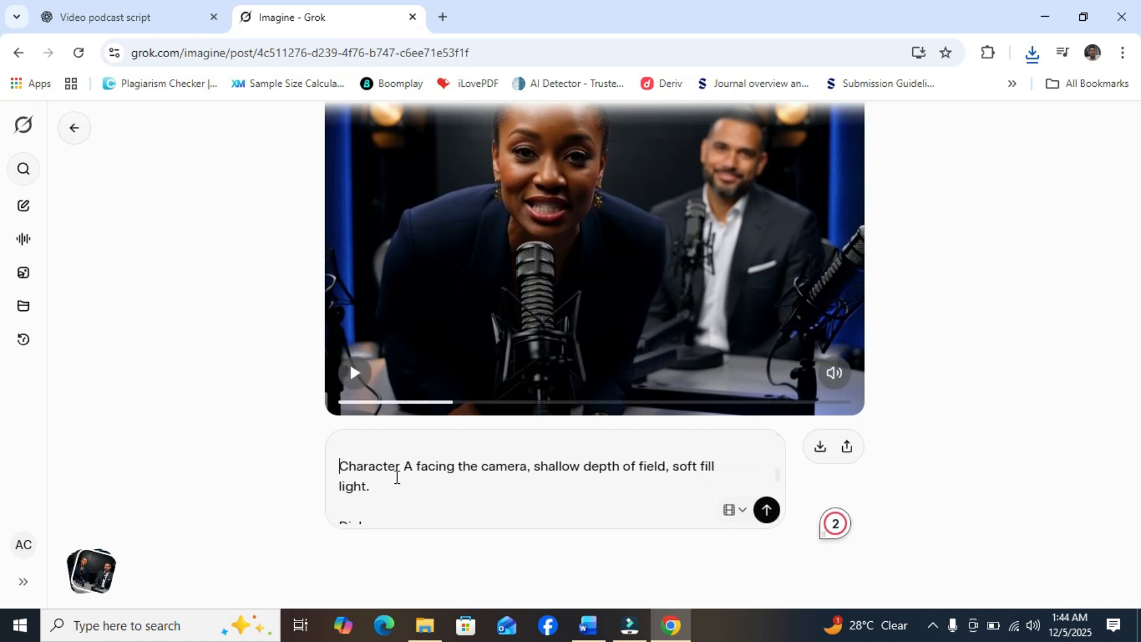
left_click(767, 510)
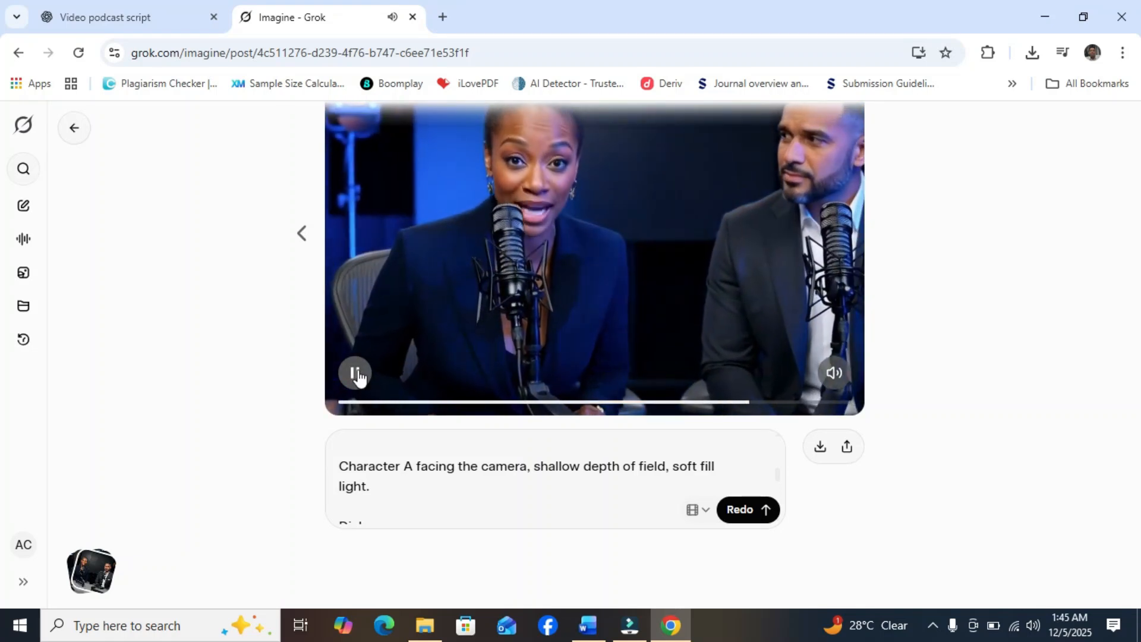
Step: Pause the regenerated SHOT 2 video near its end and download it
left_click(356, 373)
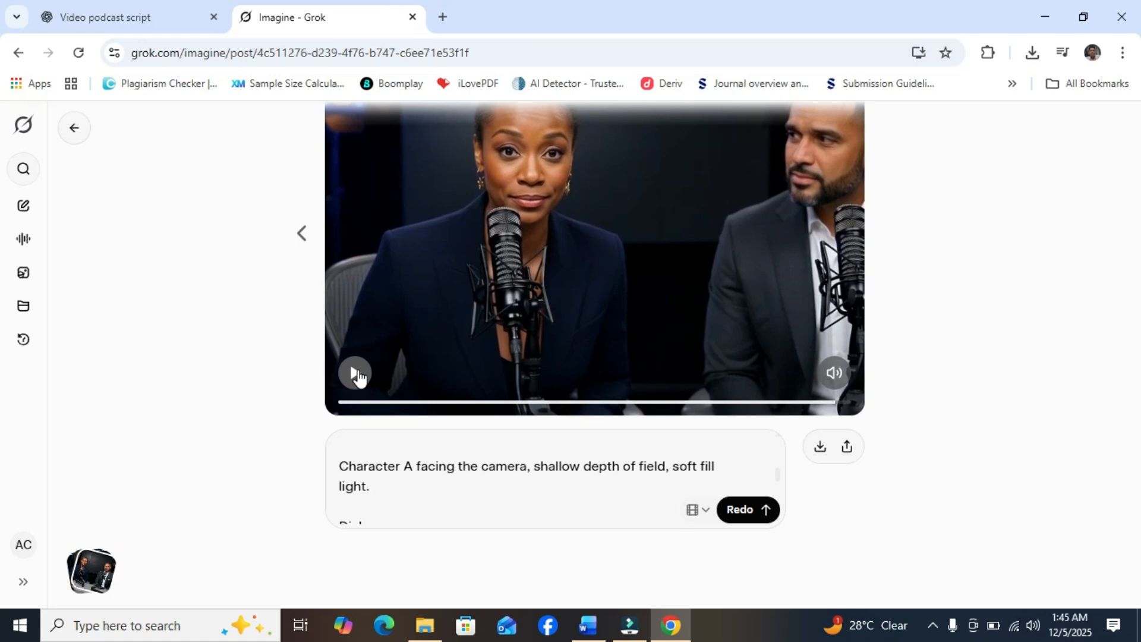
left_click(1034, 55)
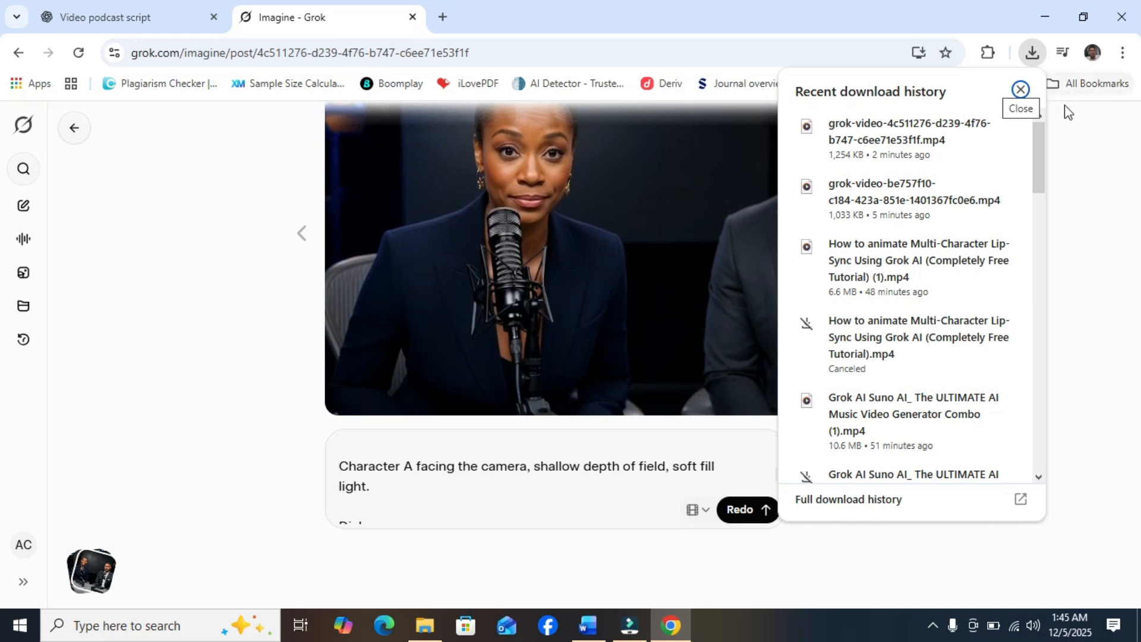
left_click(1067, 155)
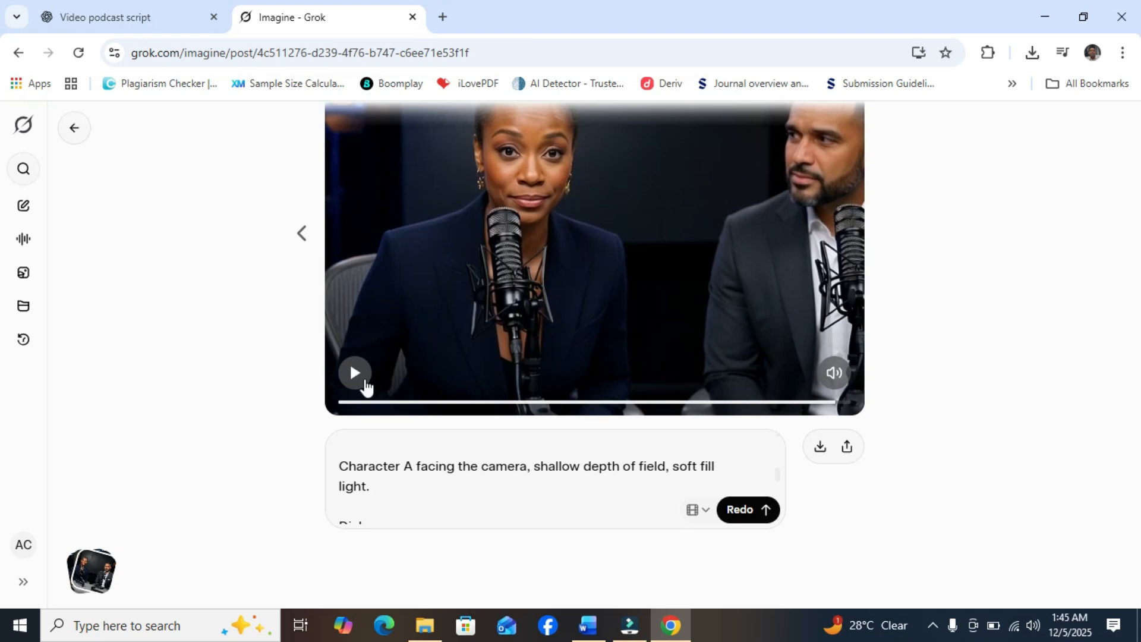
left_click(820, 449)
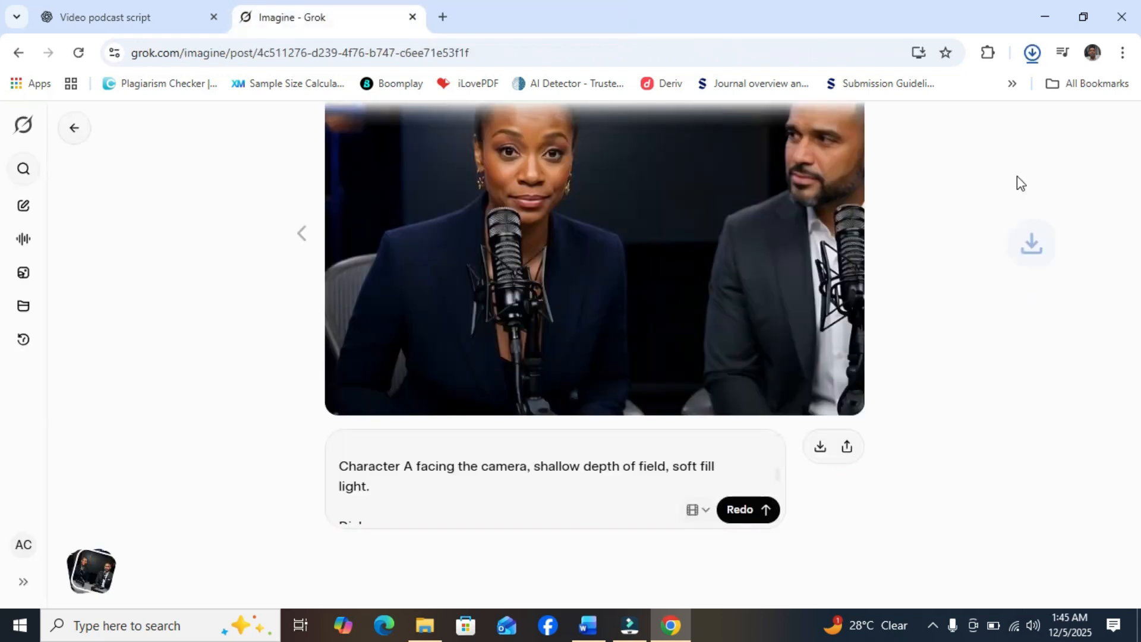
Step: Move the SHOT 2 video to its closing moment and copy that video frame
mouse_move(518, 273)
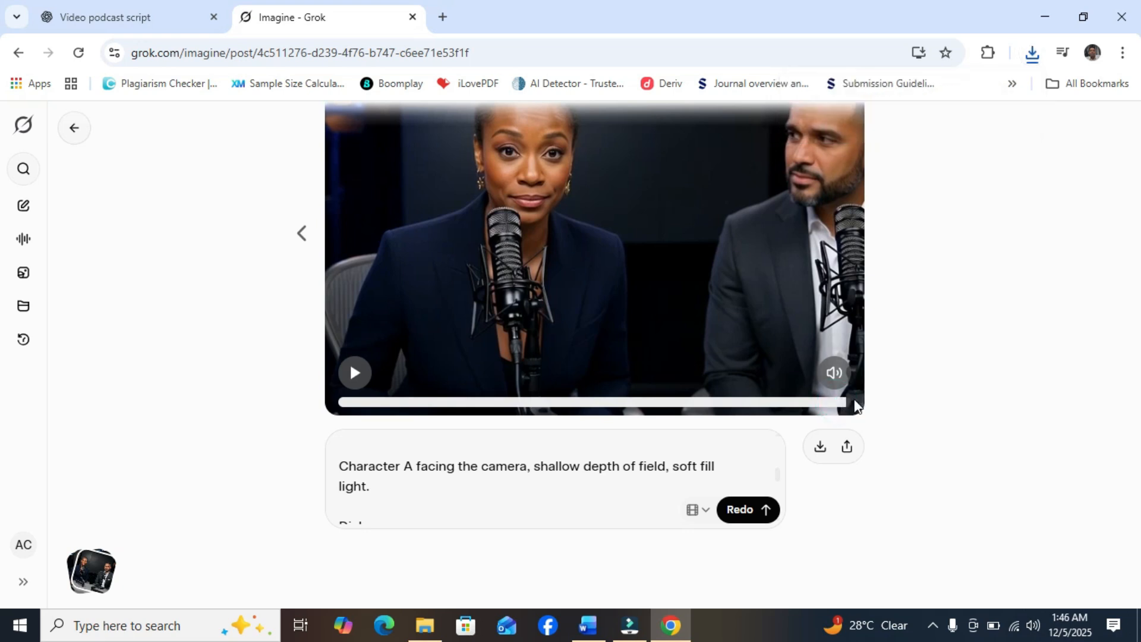
right_click(566, 261)
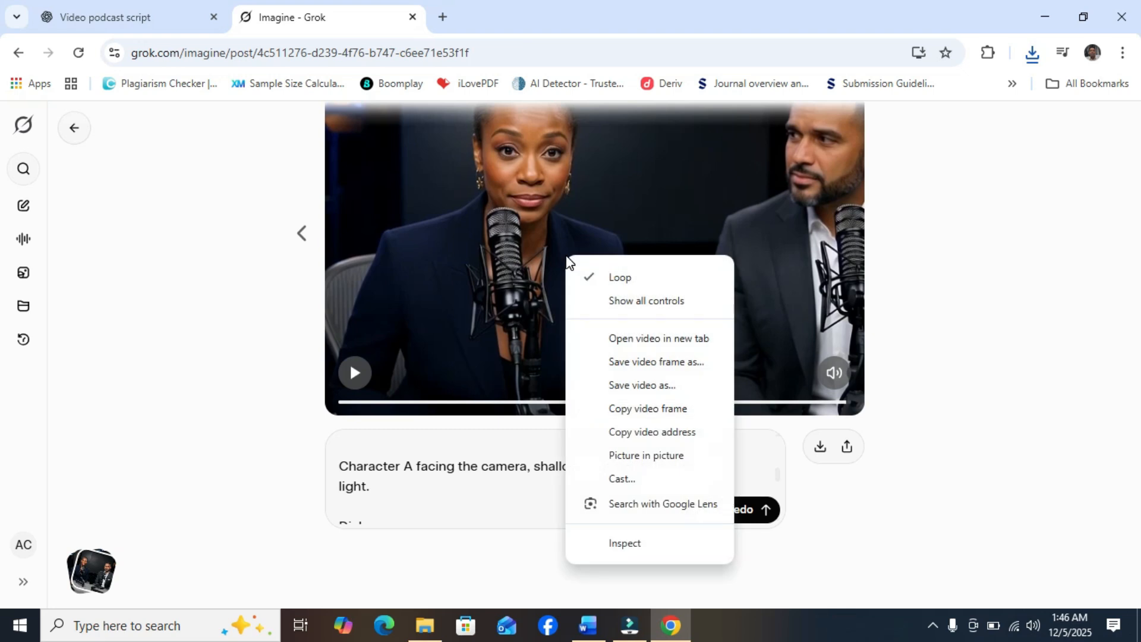
left_click(665, 410)
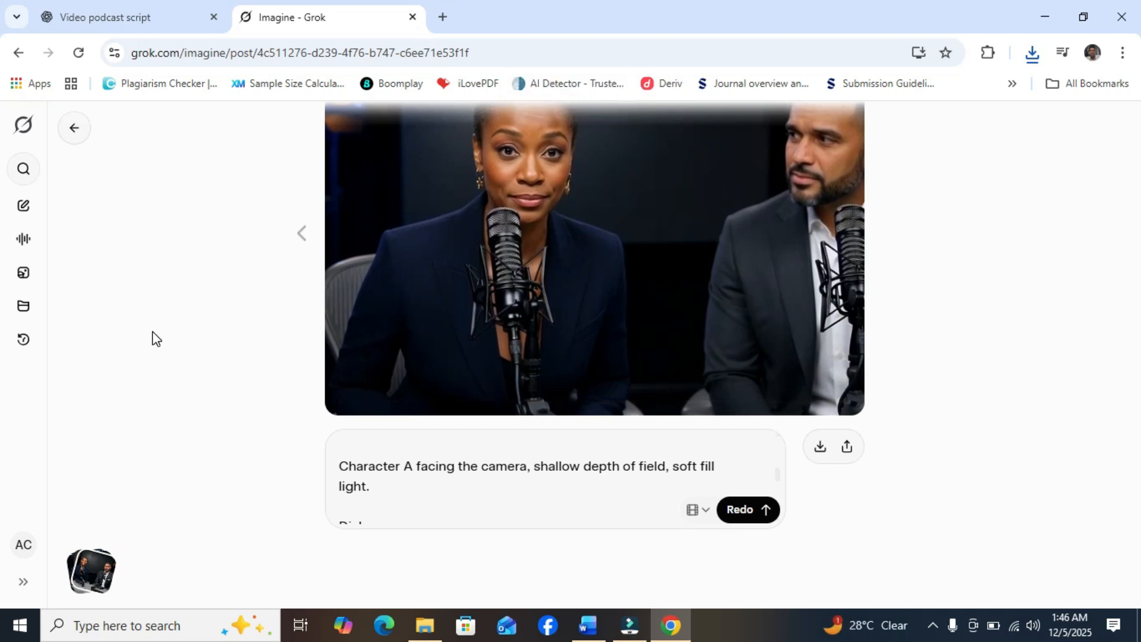
Step: Return to Imagine and paste the copied SHOT 2 frame as the starting image for a new video
left_click(27, 279)
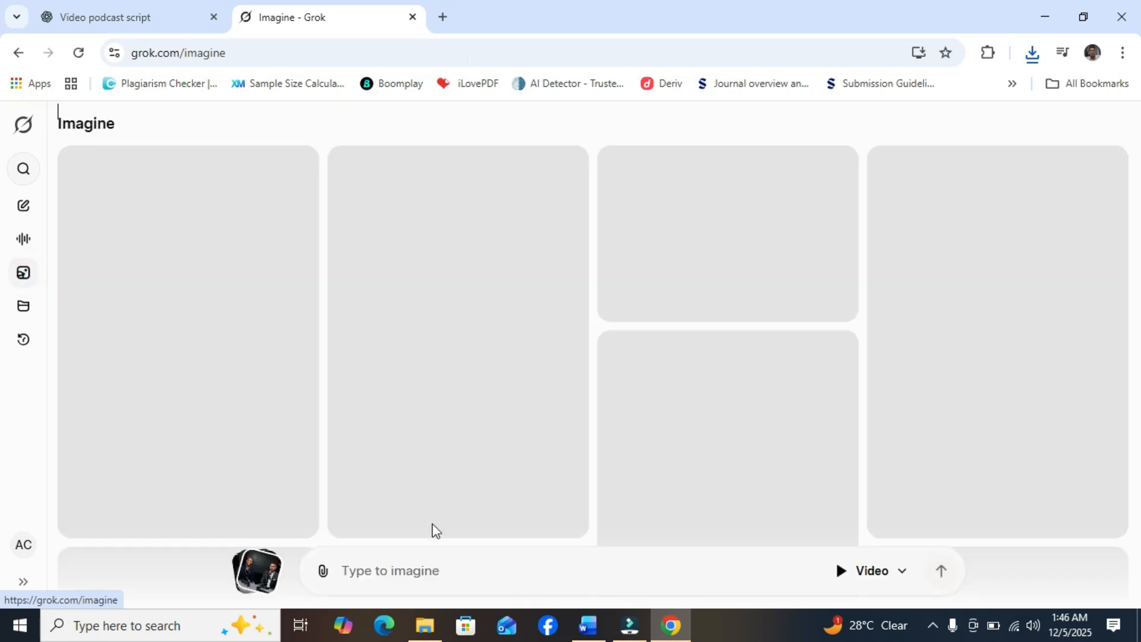
left_click(368, 569)
right_click(369, 569)
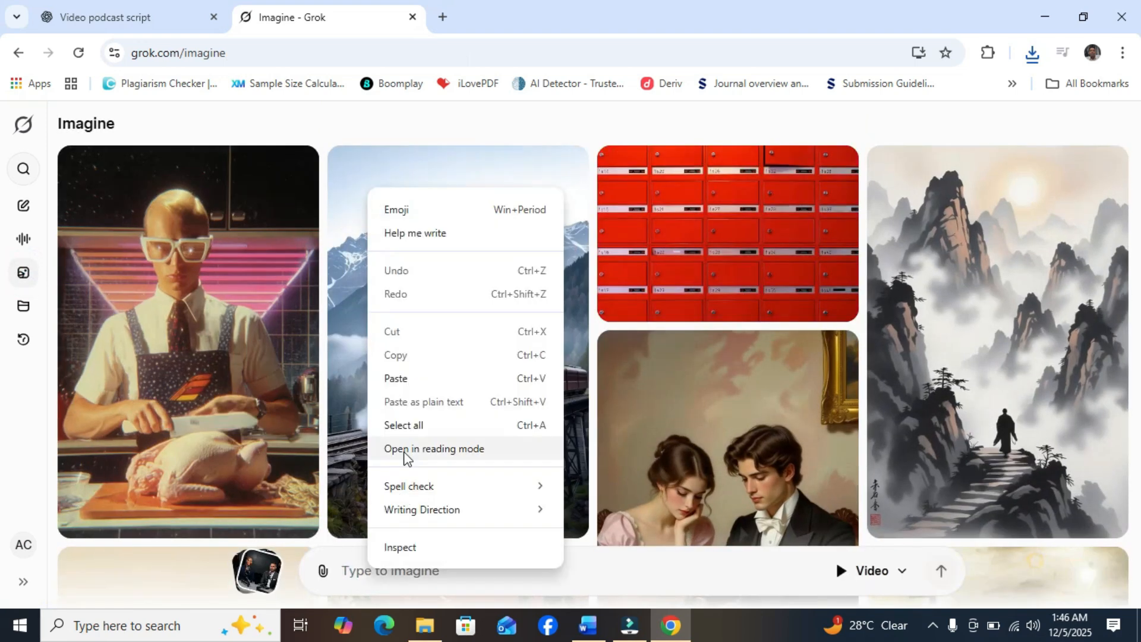
left_click(404, 381)
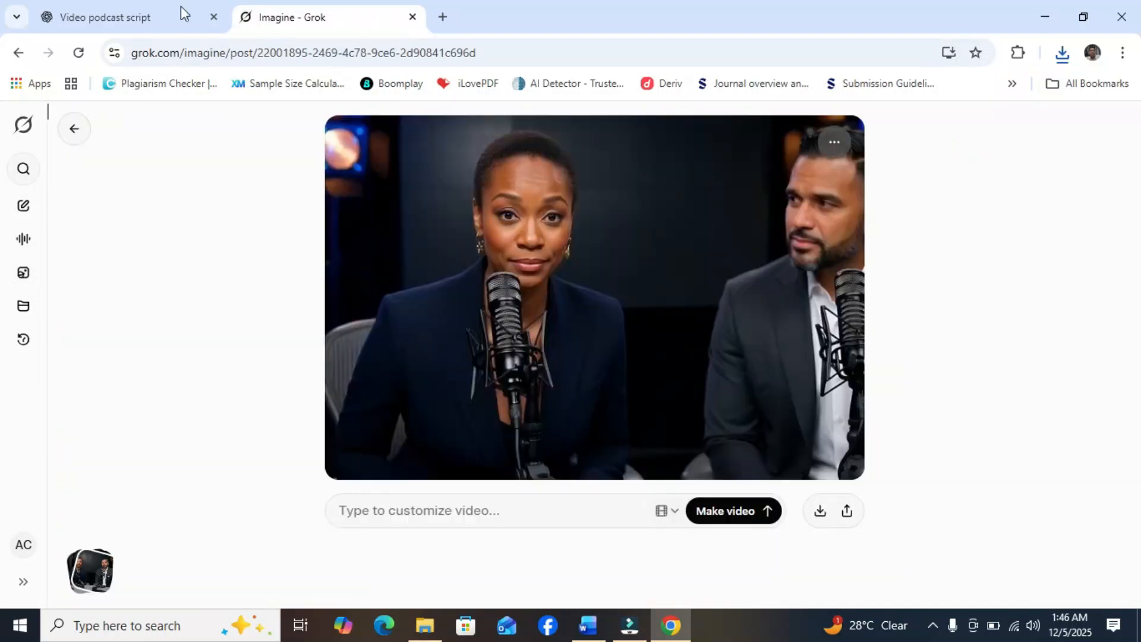
Step: Switch to the ChatGPT script and copy the SHOT 3 section, from its heading through the image prompt
left_click(153, 11)
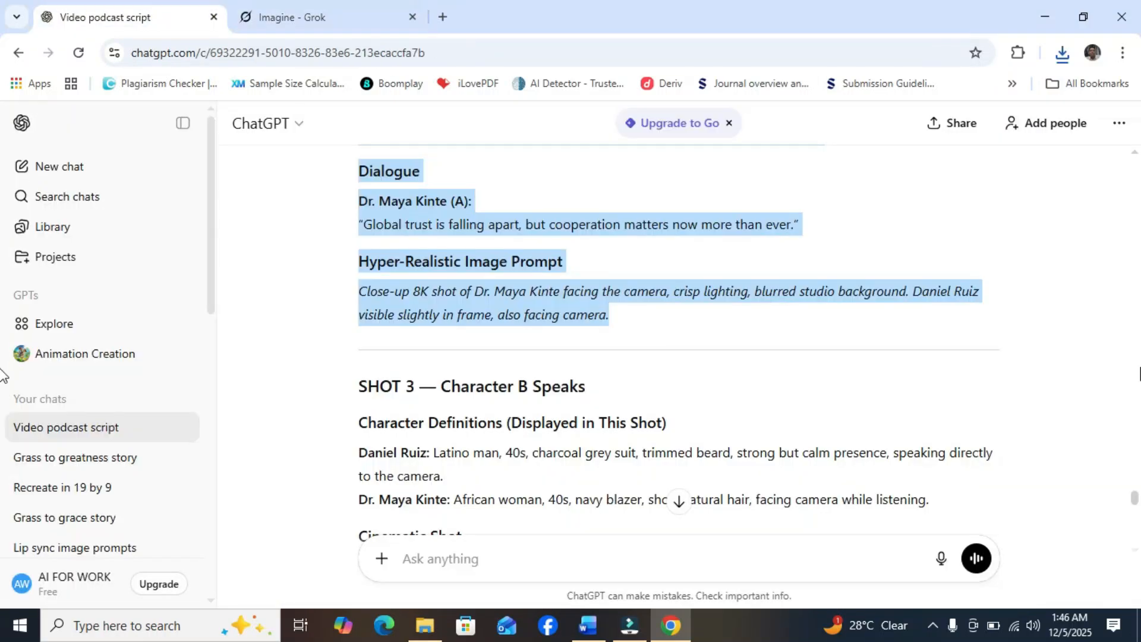
left_click_drag(1135, 500, 1135, 502)
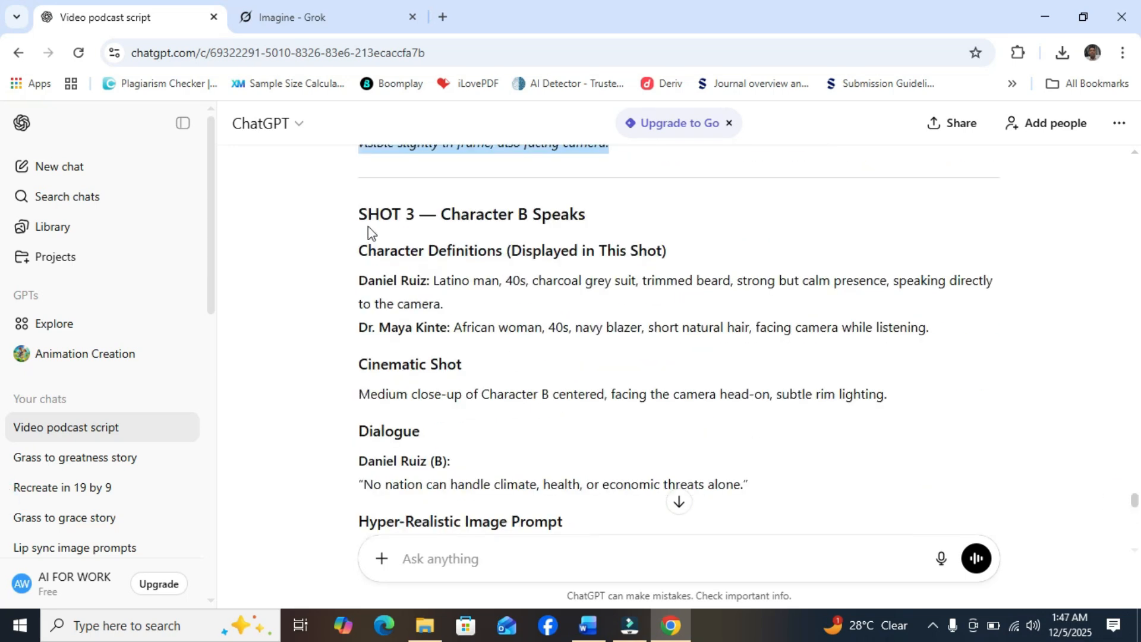
left_click_drag(364, 217, 652, 171)
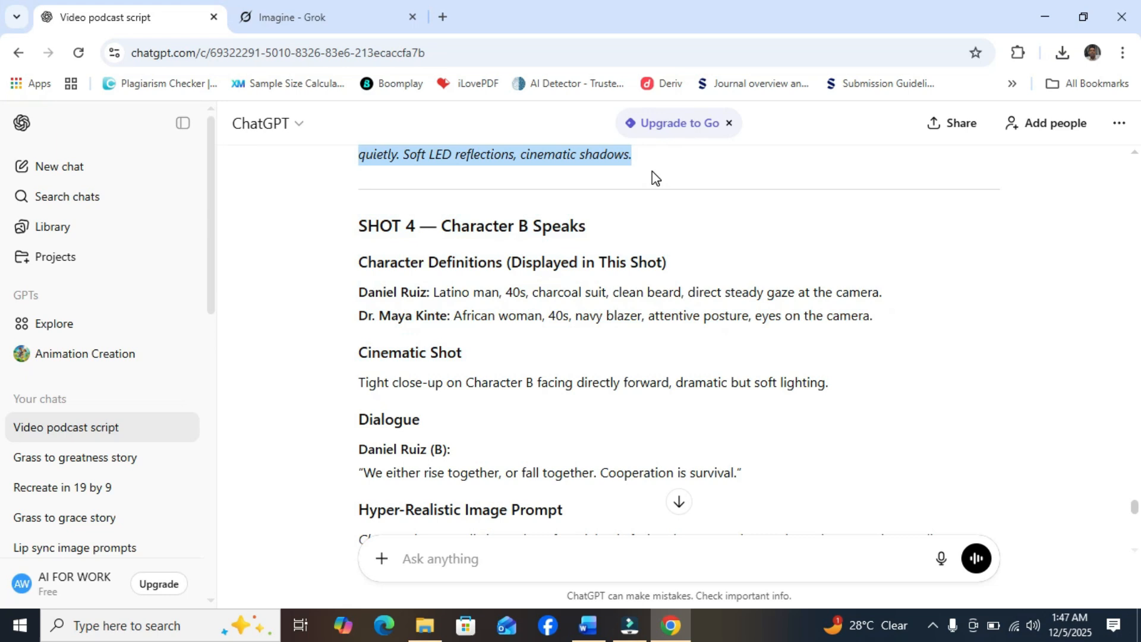
right_click(622, 160)
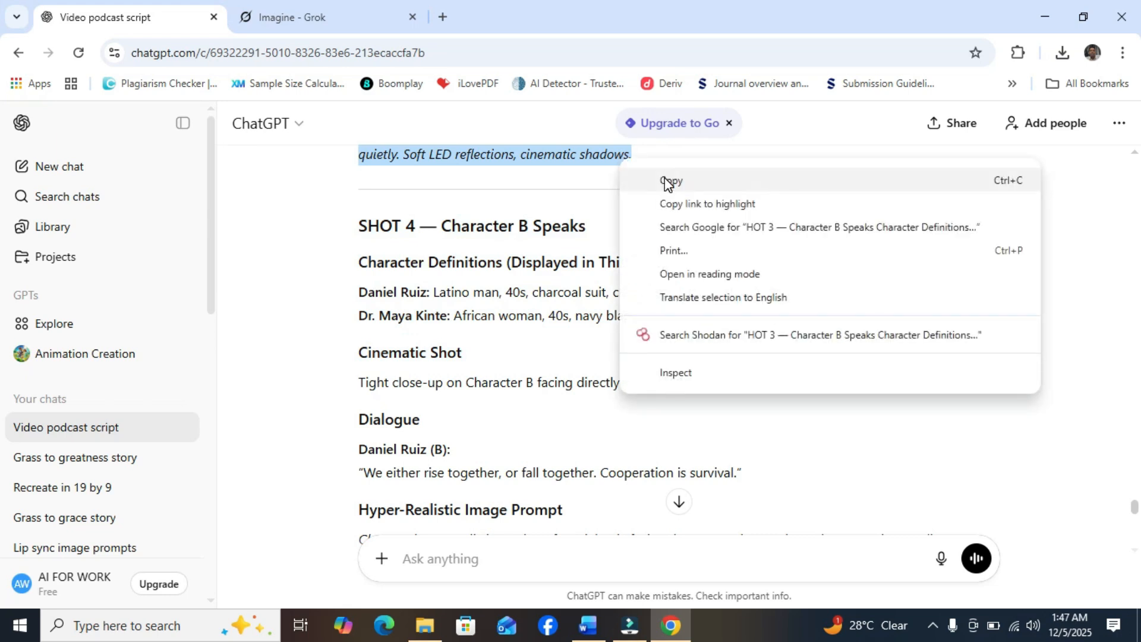
left_click(668, 182)
Step: Switch back to Grok and generate a video from the pasted frame using the copied SHOT 3 prompt
left_click(305, 13)
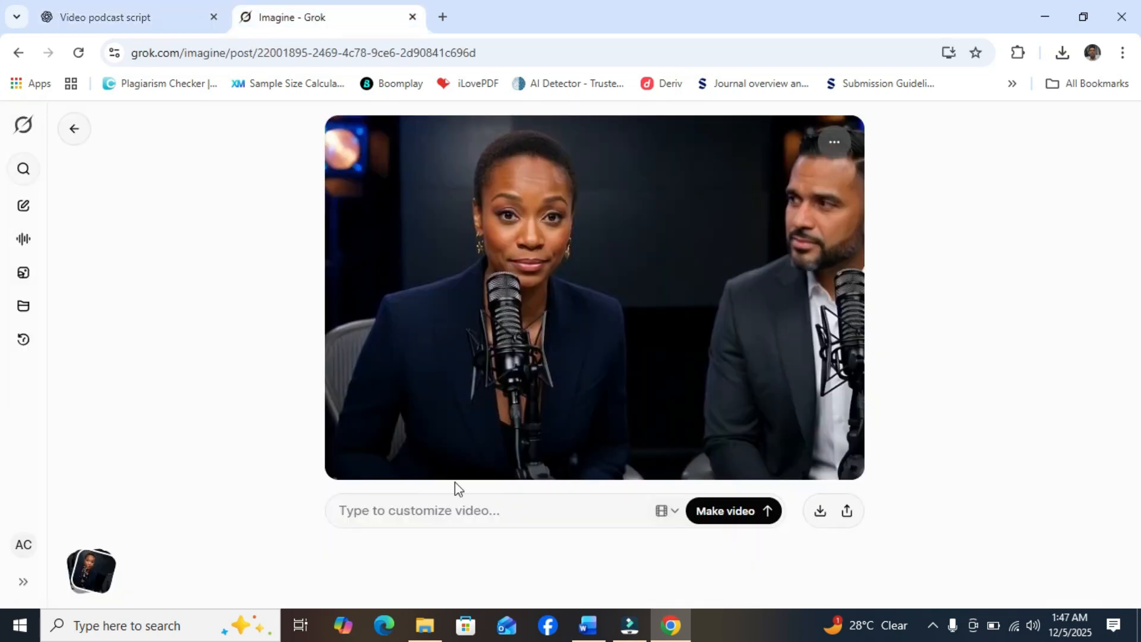
right_click(421, 511)
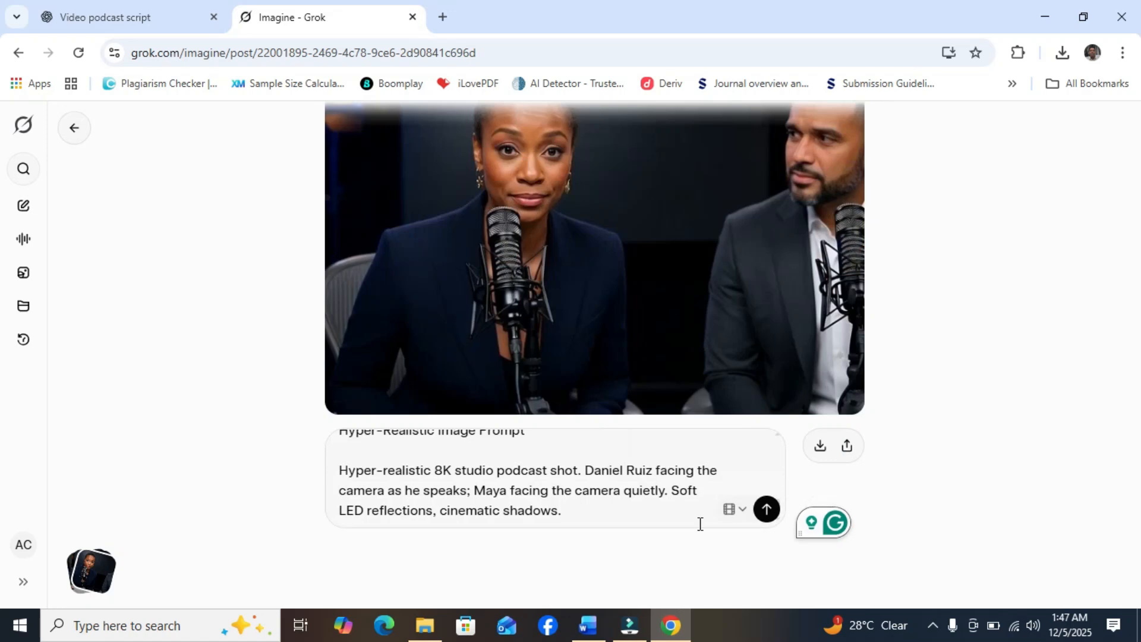
left_click(768, 512)
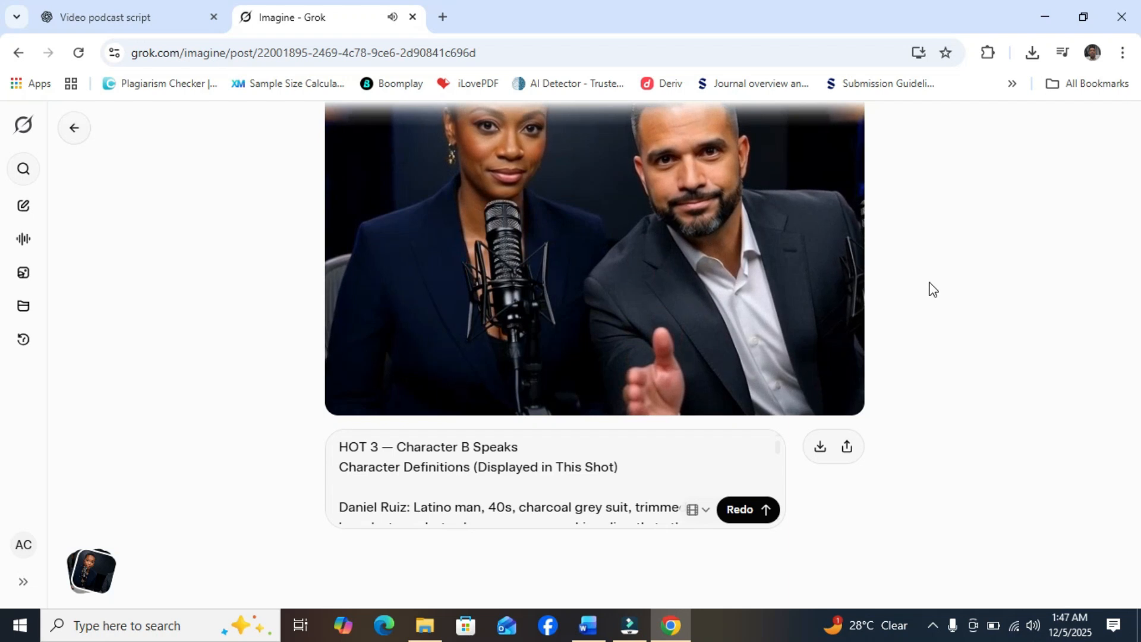
Step: Pause the generated SHOT 3 video and download it
mouse_move(447, 332)
left_click(353, 375)
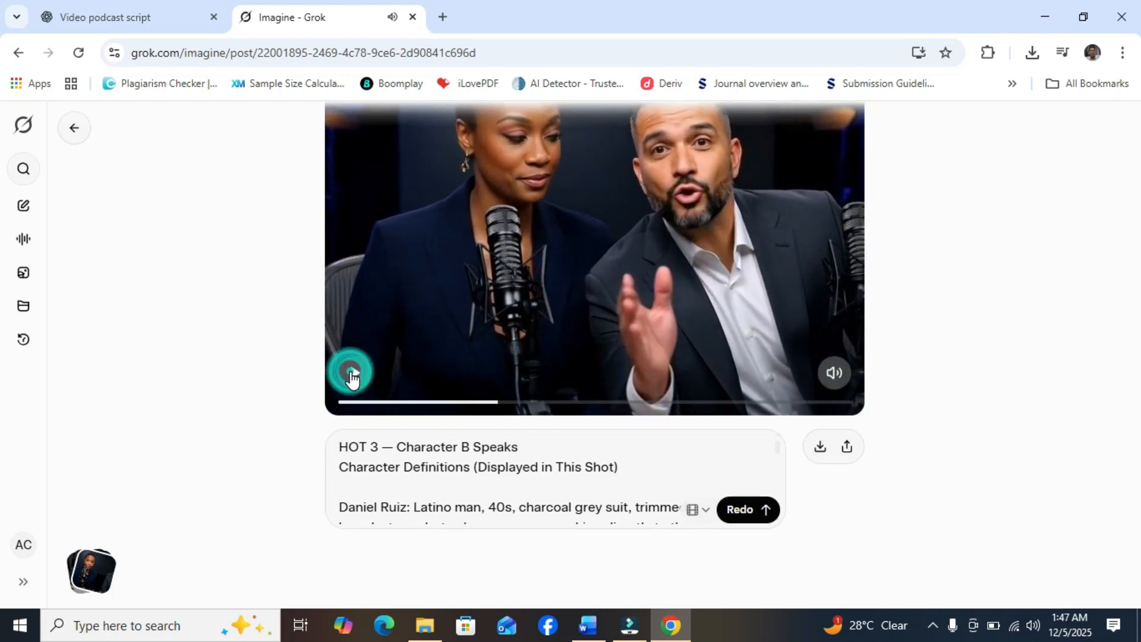
left_click(819, 449)
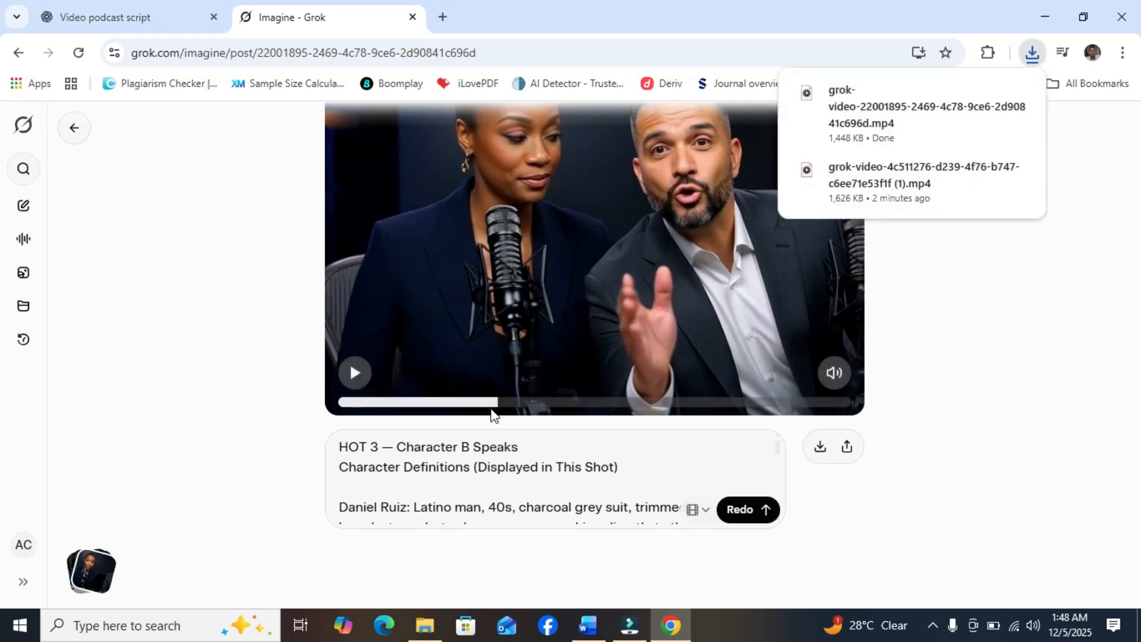
Step: Move the SHOT 3 video to its closing moment and copy that video frame
left_click_drag(497, 410, 897, 402)
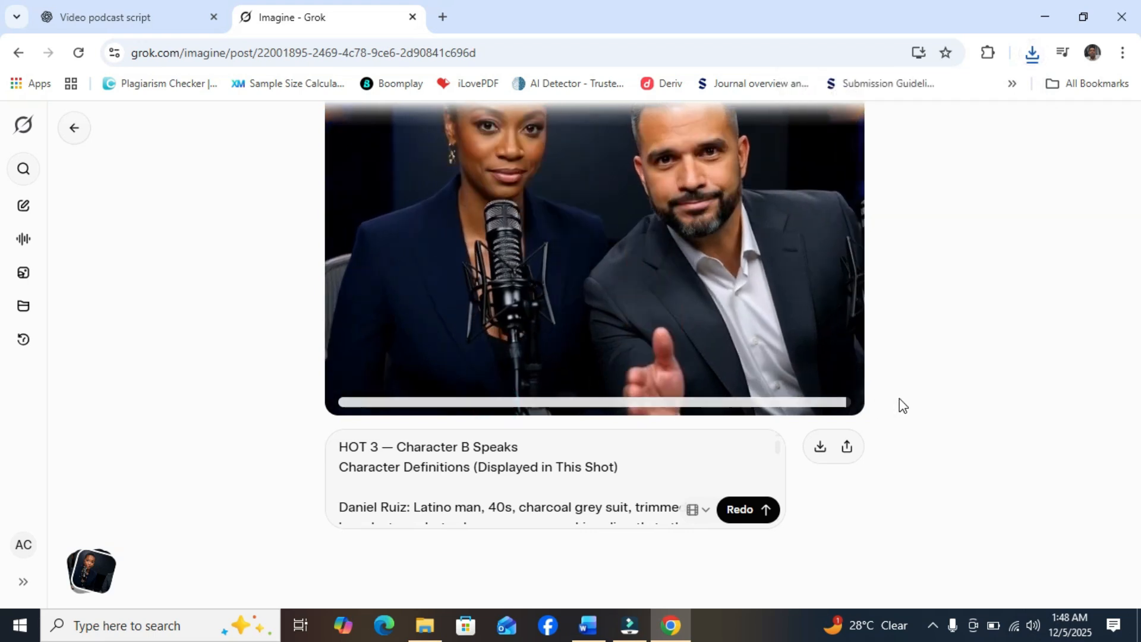
right_click(545, 272)
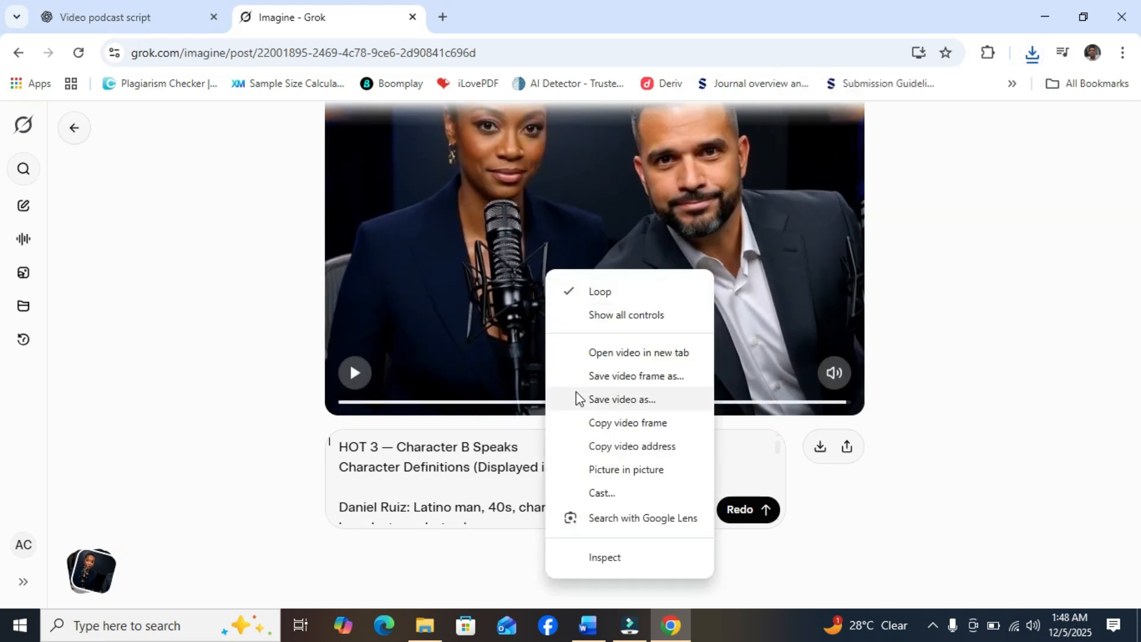
left_click(621, 422)
Step: Go back to Imagine and paste the copied SHOT 3 frame as the next video's starting image
left_click(23, 273)
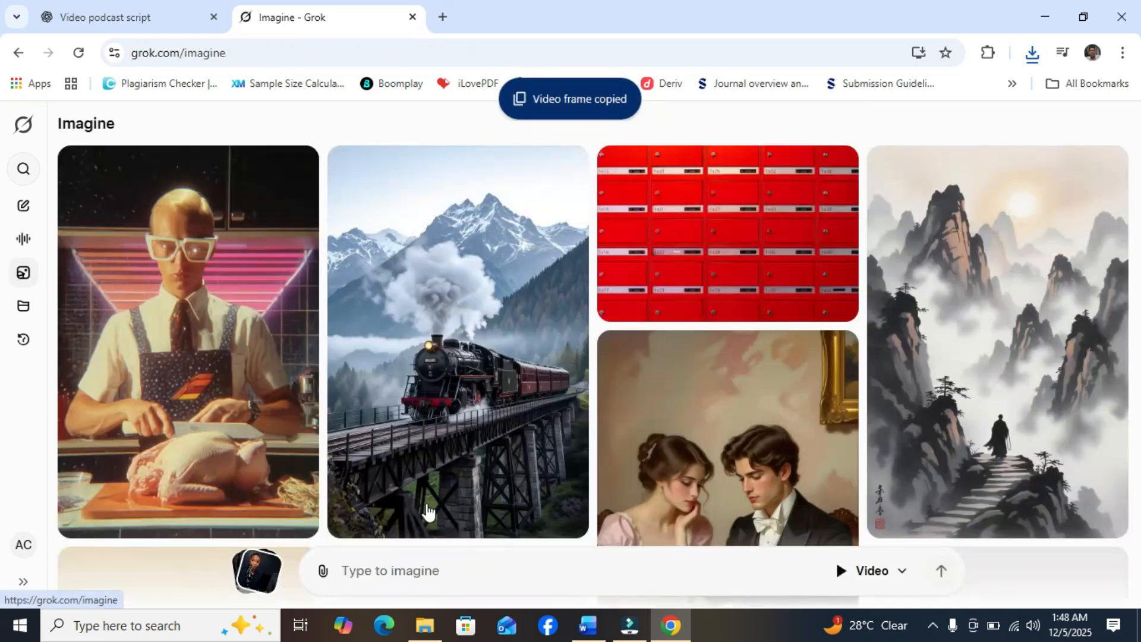
right_click(393, 569)
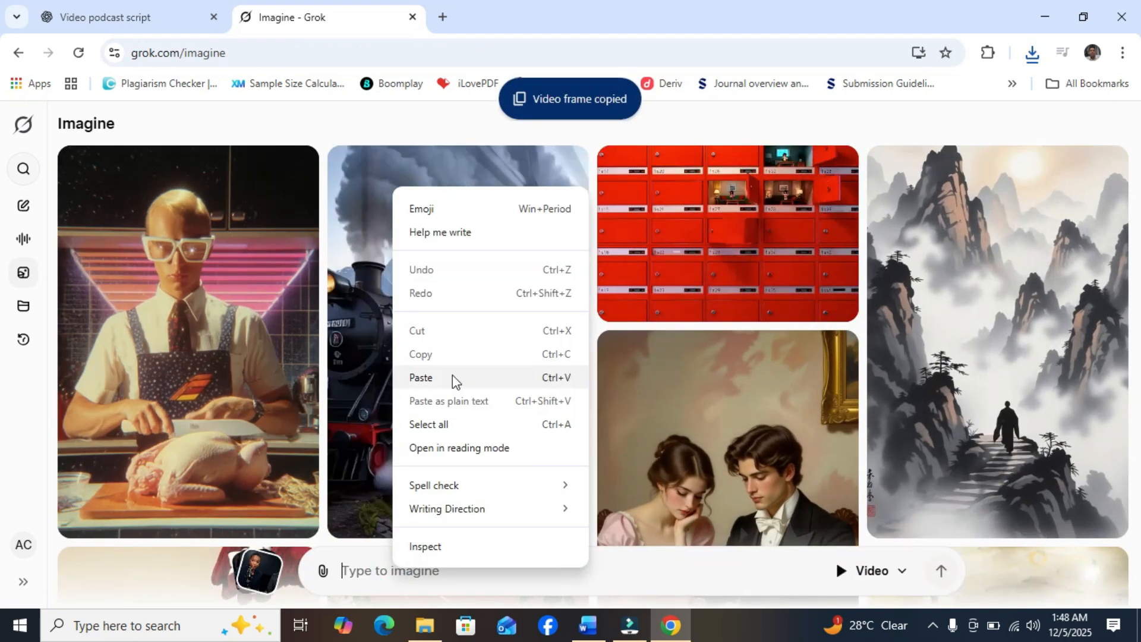
left_click(421, 377)
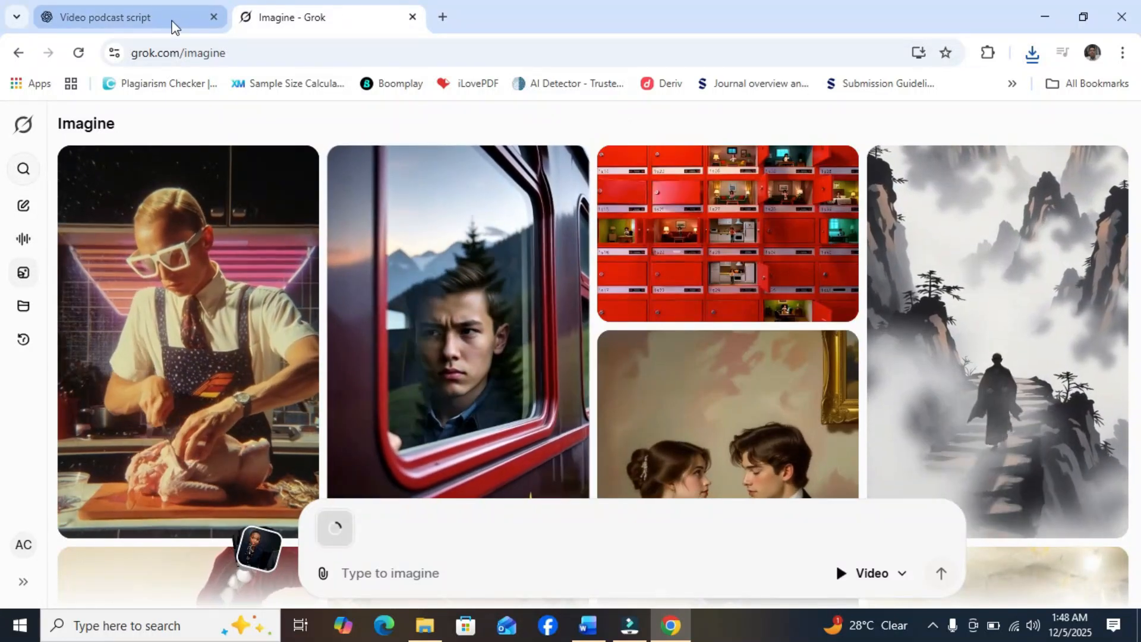
Step: Switch to the ChatGPT script and copy the complete SHOT 4 section, from its heading through the image prompt
left_click(166, 19)
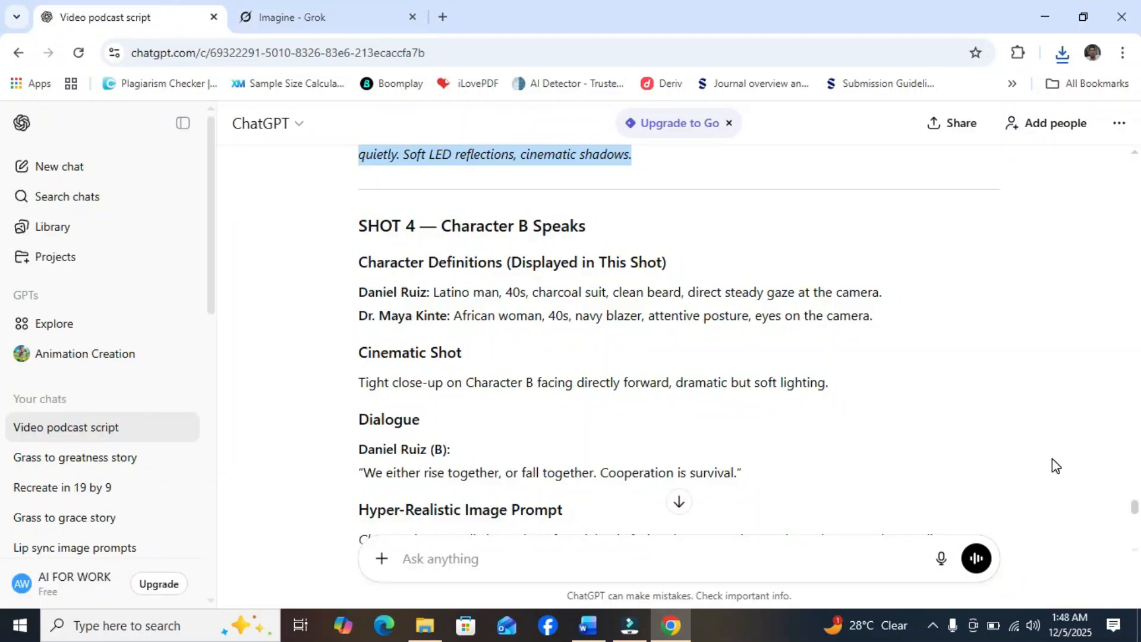
left_click_drag(354, 223, 602, 328)
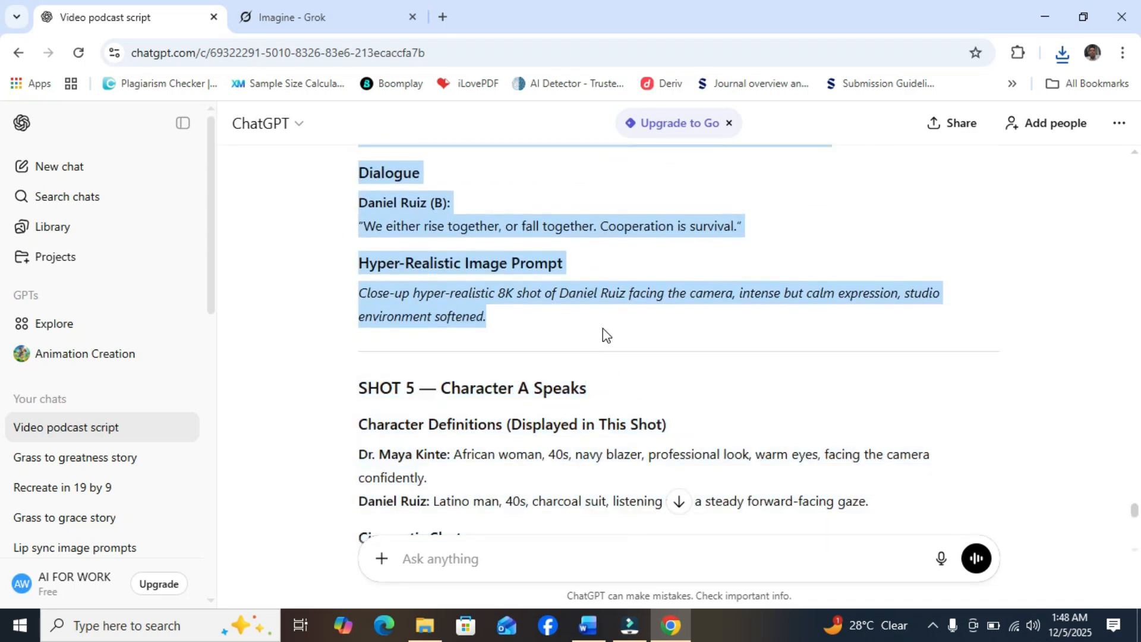
right_click(447, 232)
left_click(505, 251)
Step: Switch back to Grok, generate a video from the pasted frame with the copied SHOT 4 prompt, and play it
left_click(309, 12)
right_click(411, 510)
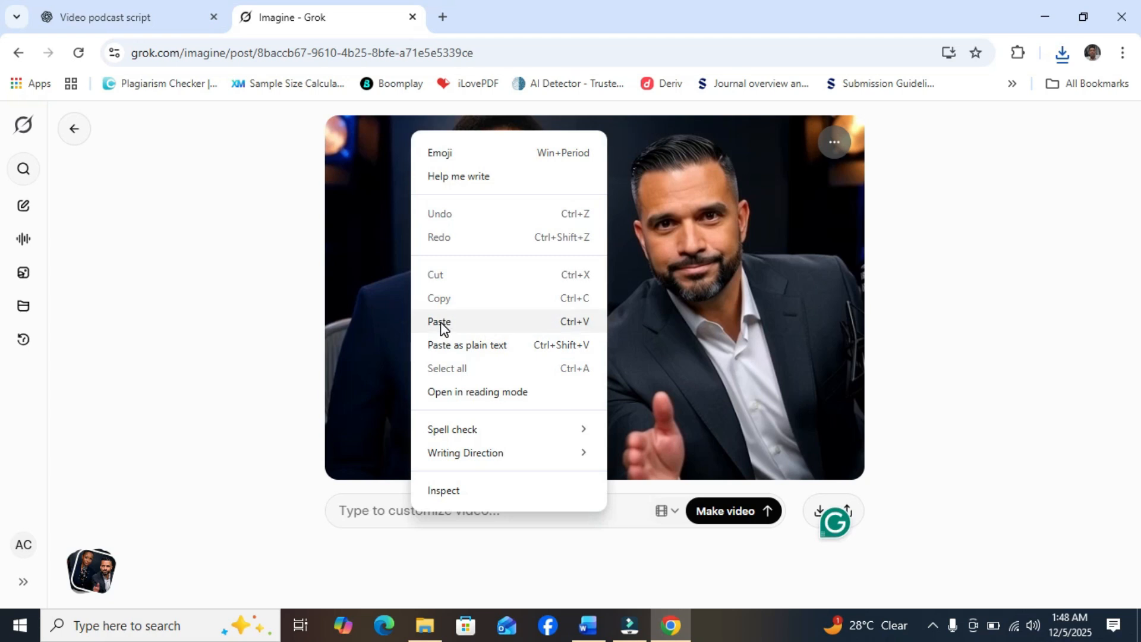
left_click(441, 322)
left_click(767, 511)
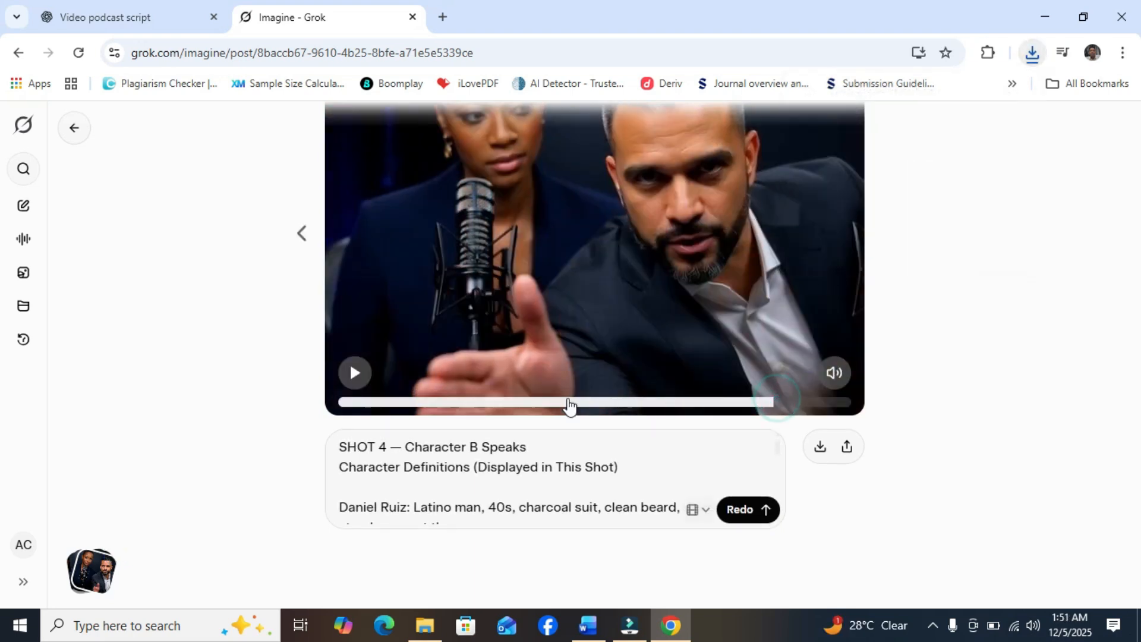
left_click(355, 373)
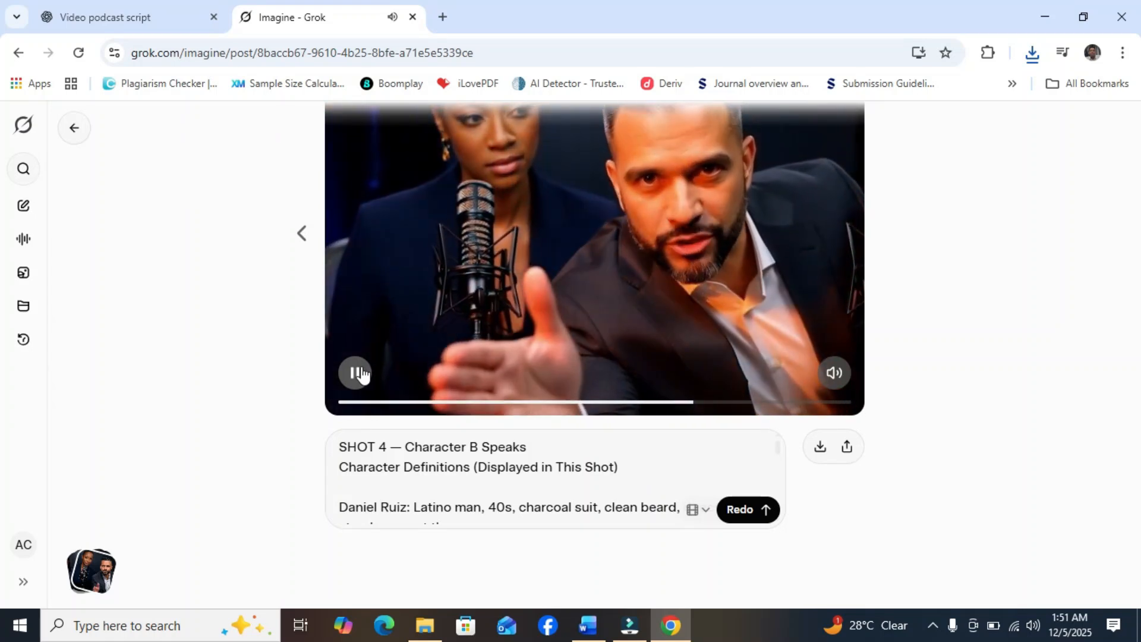
Step: Pause the SHOT 4 video near its end and paste a copy of that frame into Imagine as the next video's starting image
left_click(362, 373)
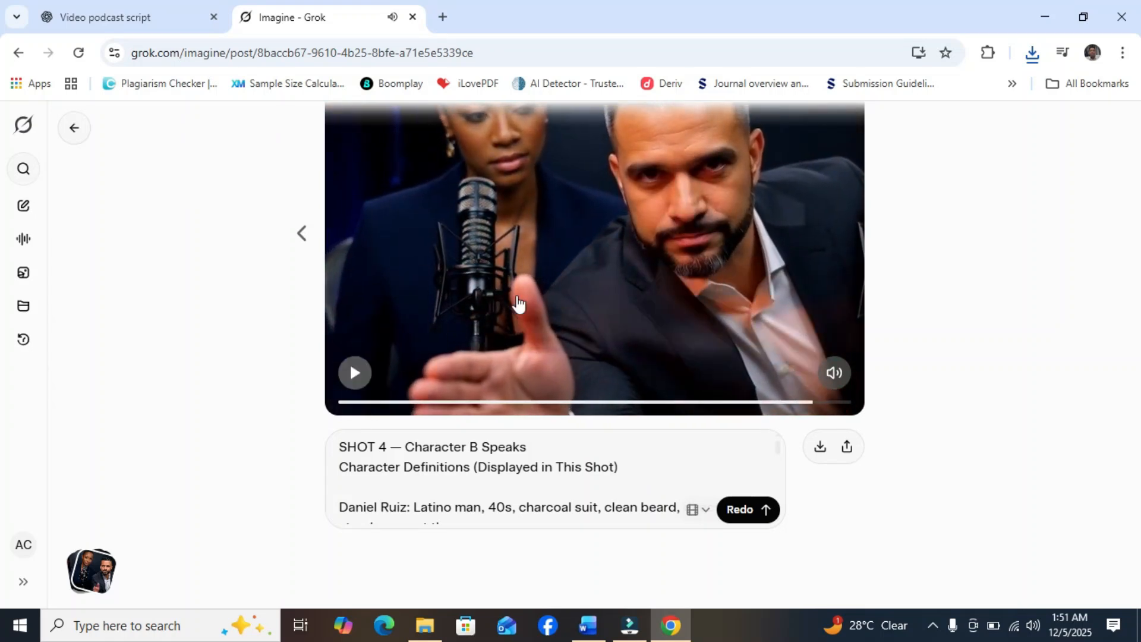
right_click(586, 245)
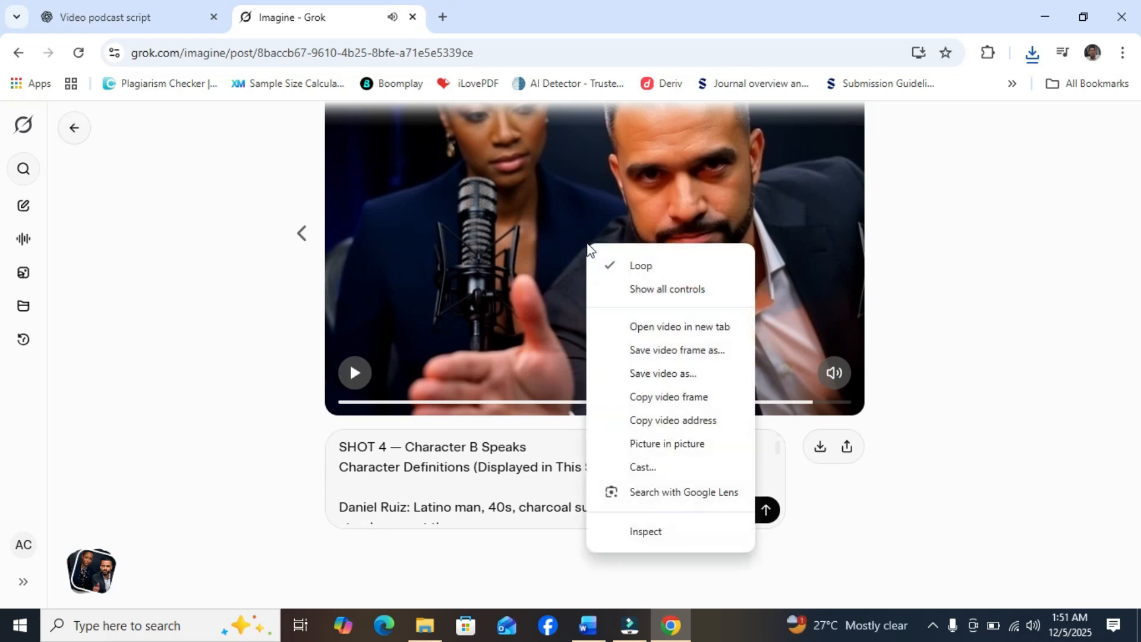
left_click(655, 397)
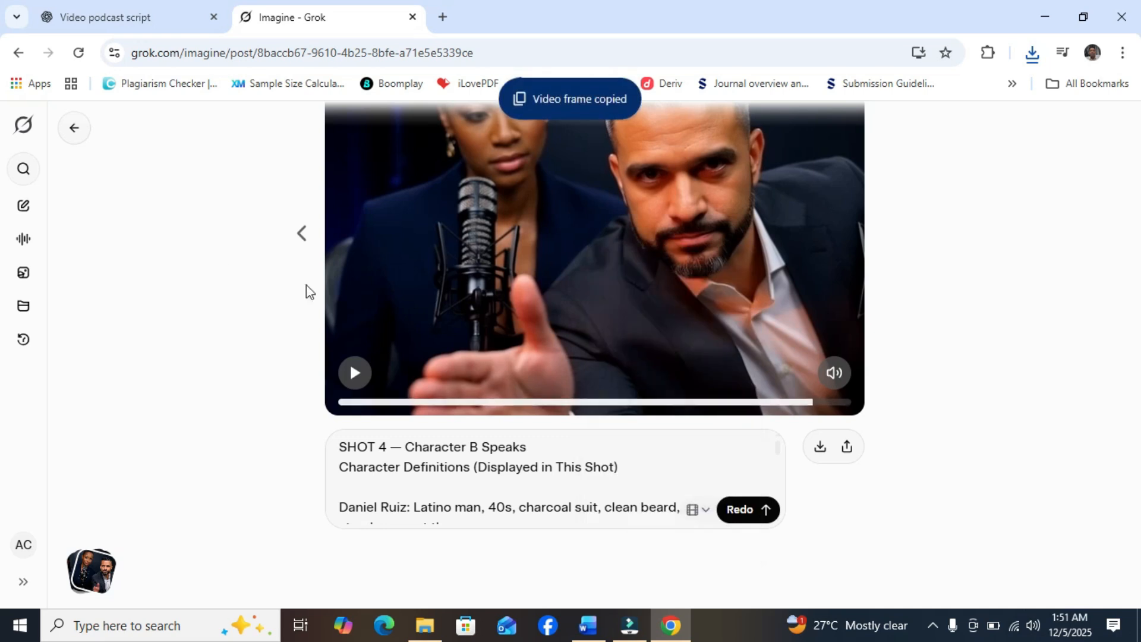
left_click(23, 274)
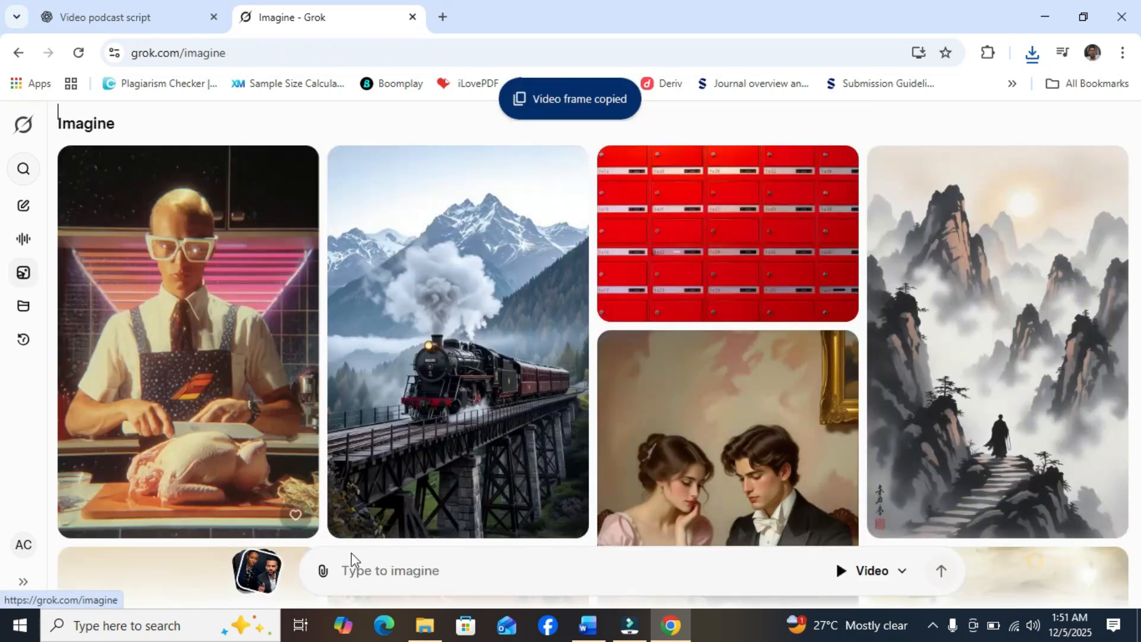
right_click(400, 568)
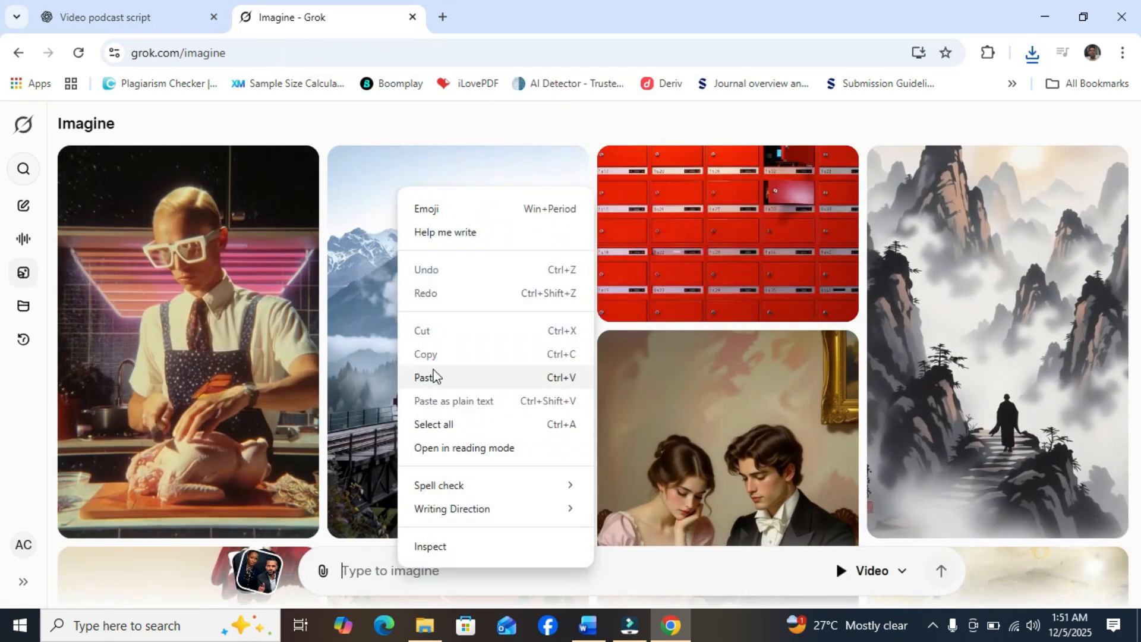
left_click(433, 377)
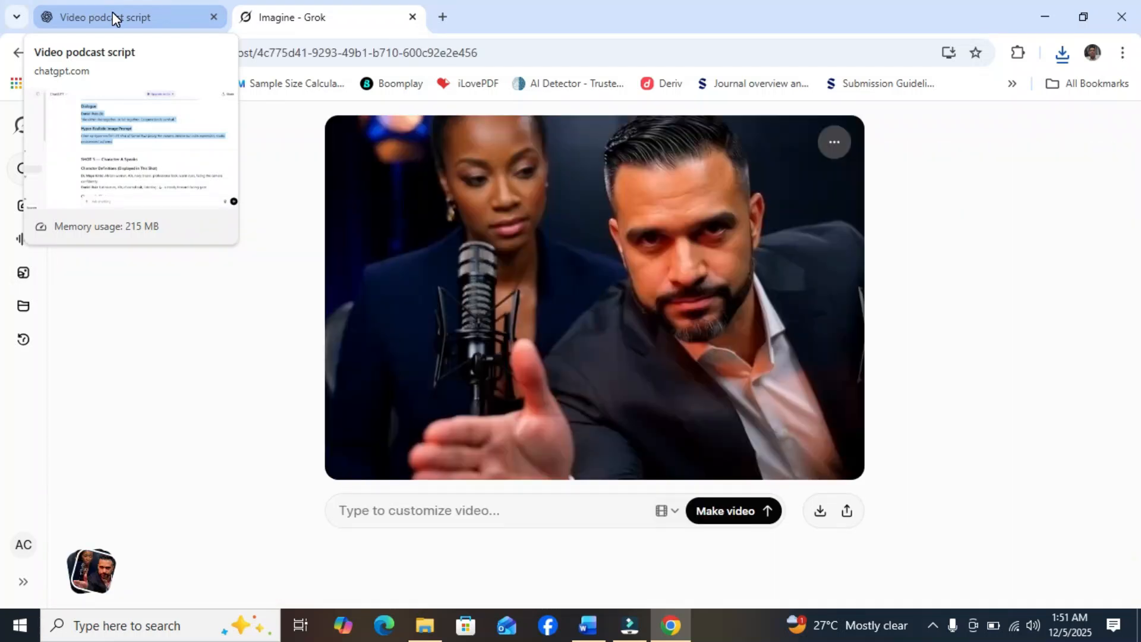
Step: Switch to the ChatGPT script and copy the complete SHOT 5 section, from its heading through the image prompt
left_click(113, 12)
left_click_drag(360, 399, 547, 404)
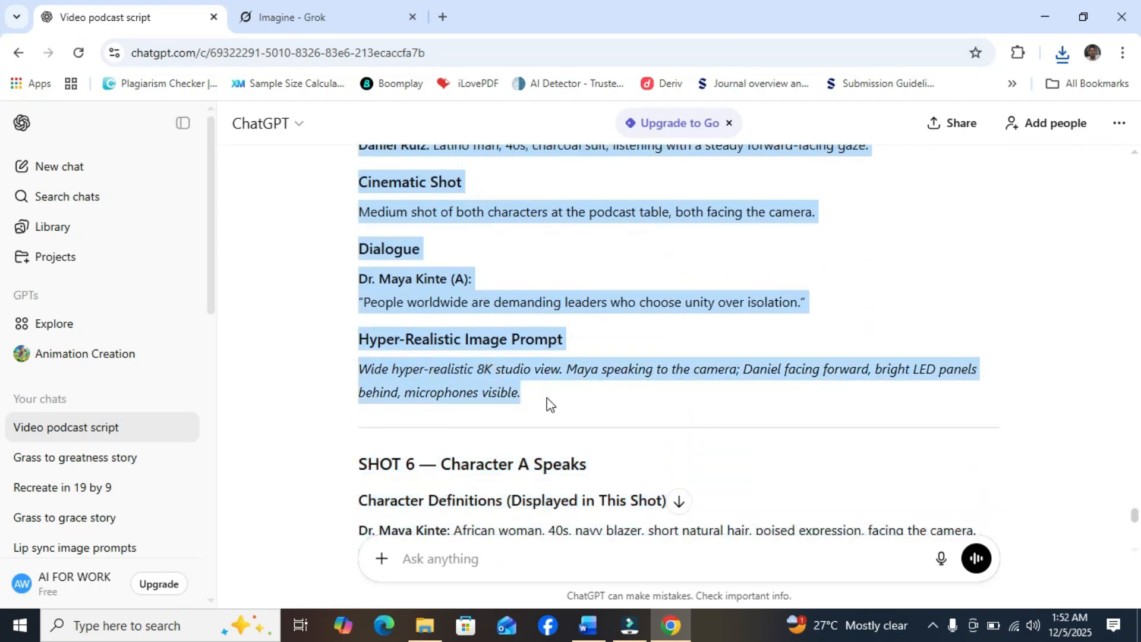
right_click(440, 302)
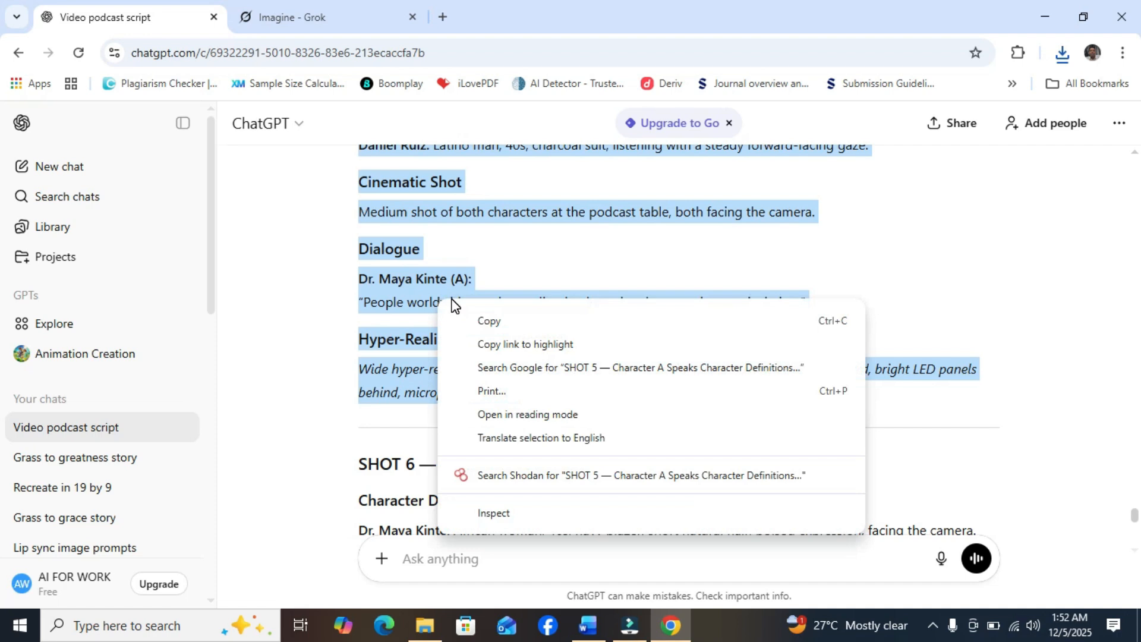
left_click(484, 319)
right_click(435, 294)
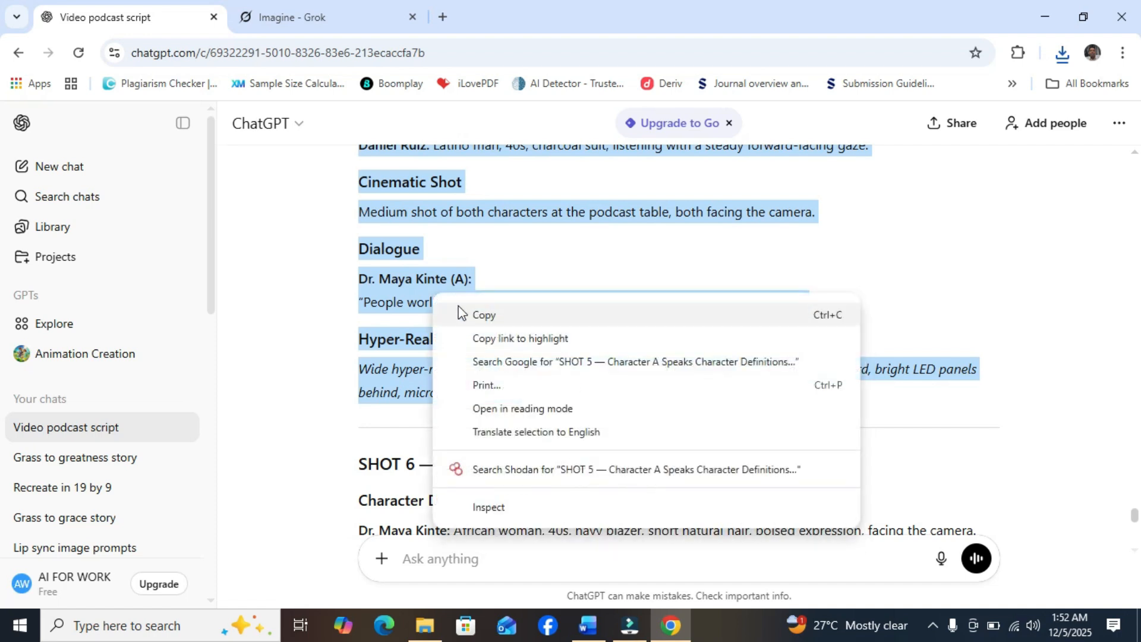
left_click(472, 316)
Step: Switch back to Grok and generate a video from the pasted SHOT 4 frame with the copied SHOT 5 prompt
left_click(326, 22)
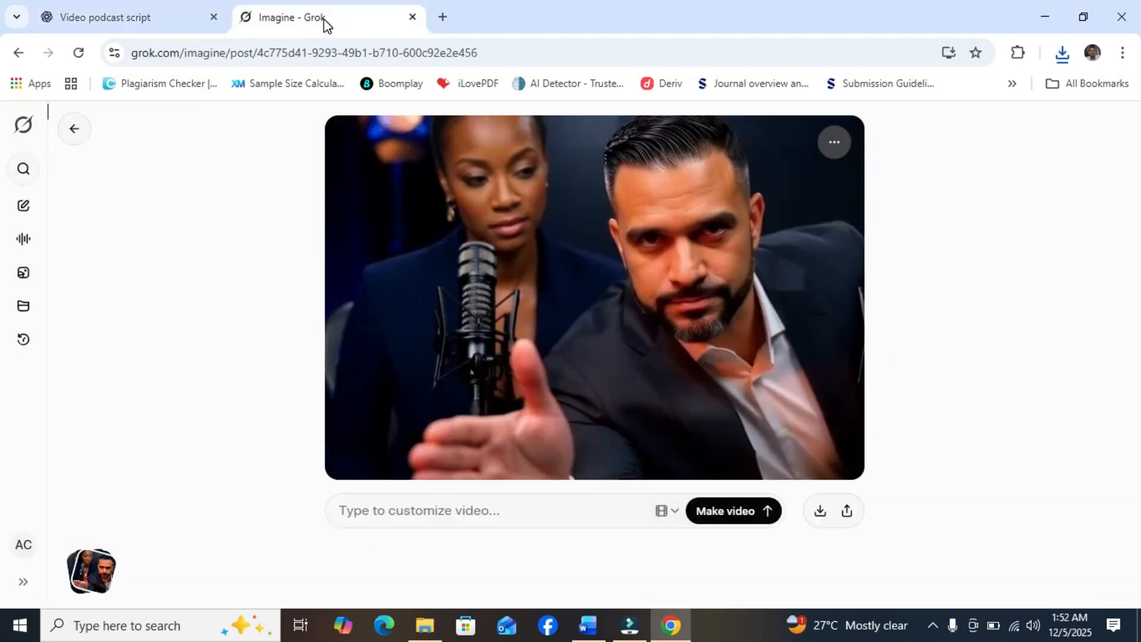
right_click(369, 508)
left_click(421, 316)
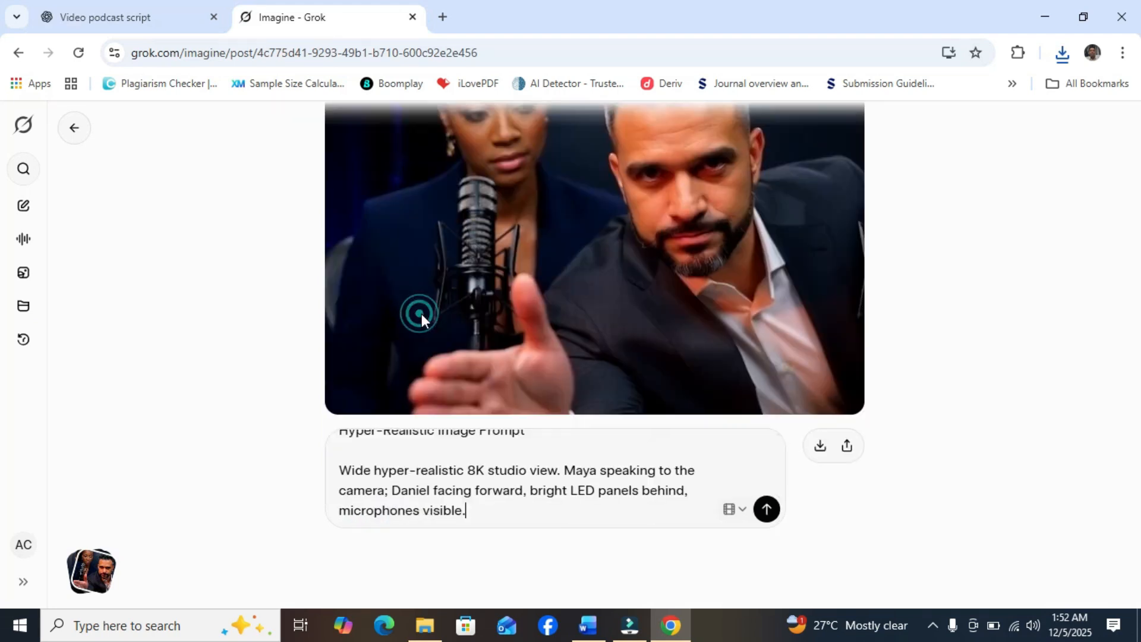
left_click(768, 511)
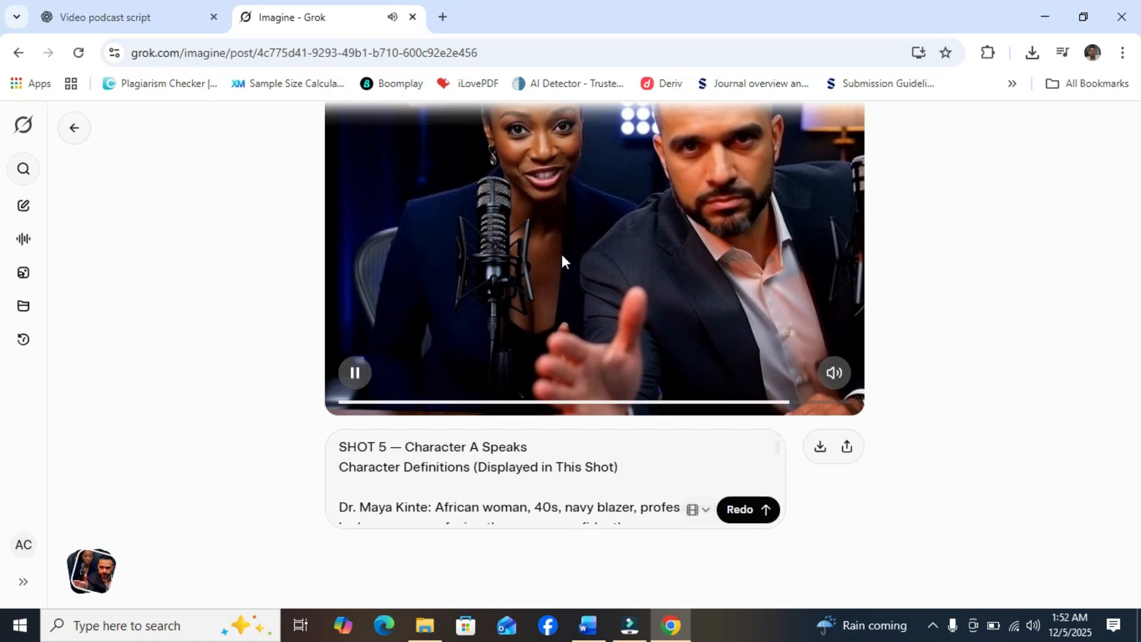
Step: Play the SHOT 5 video, pause it near its closing moment, and download the clip
left_click(357, 373)
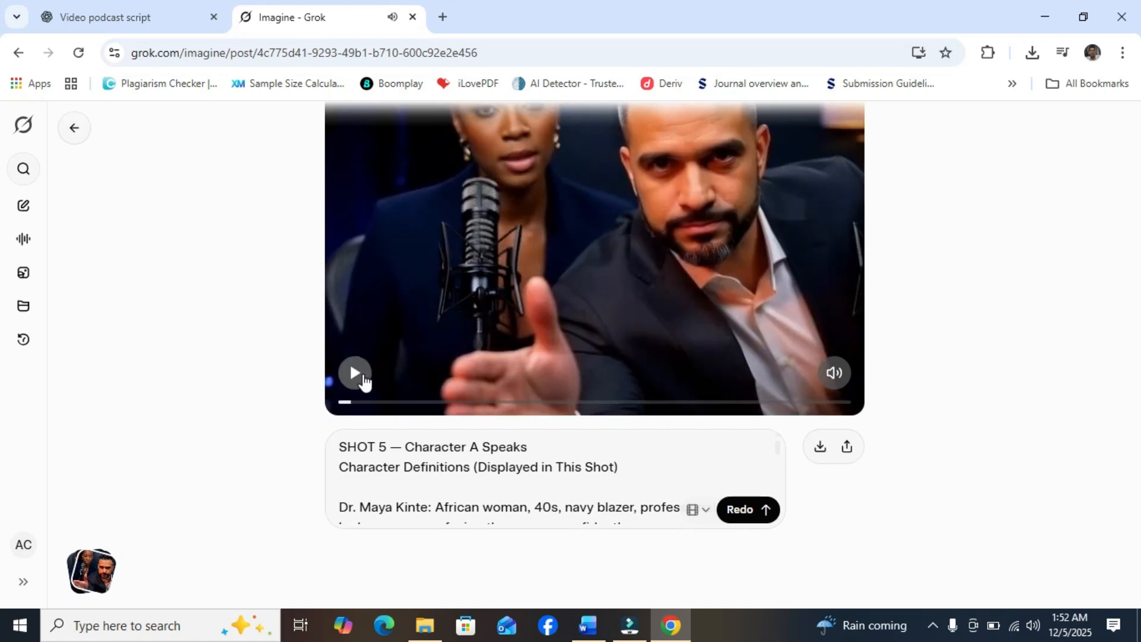
left_click(357, 373)
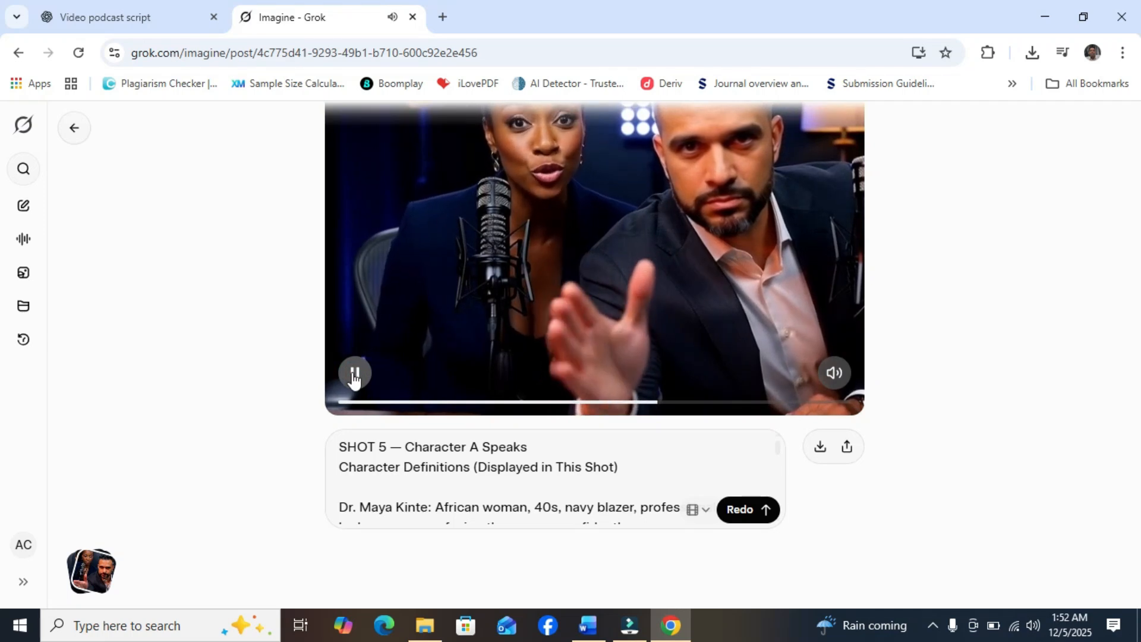
left_click(355, 373)
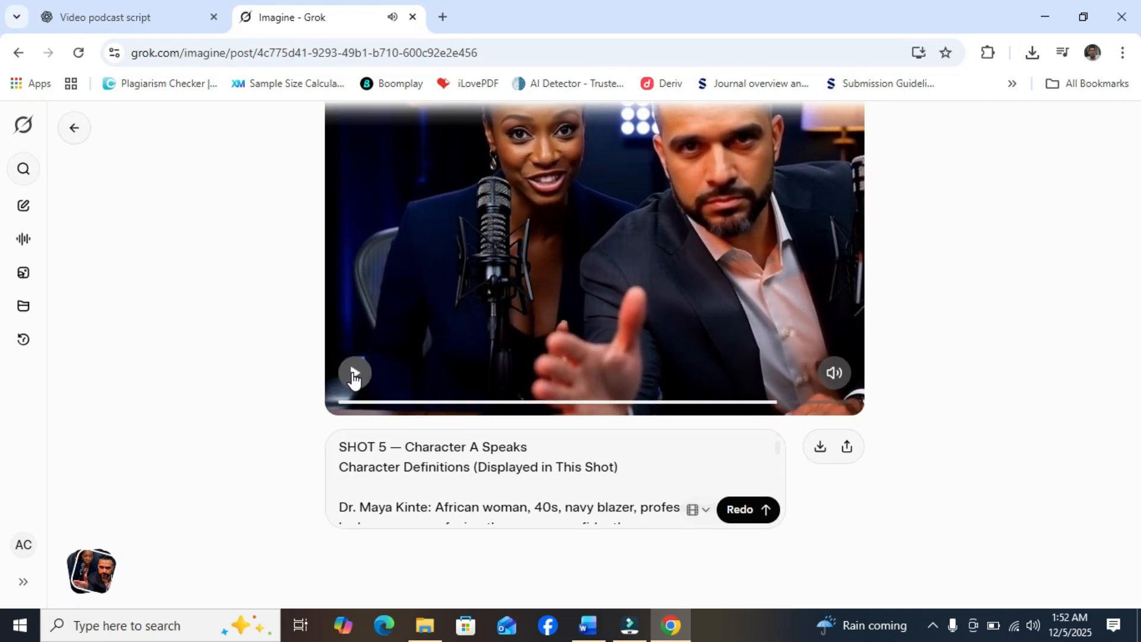
left_click(354, 373)
left_click(355, 373)
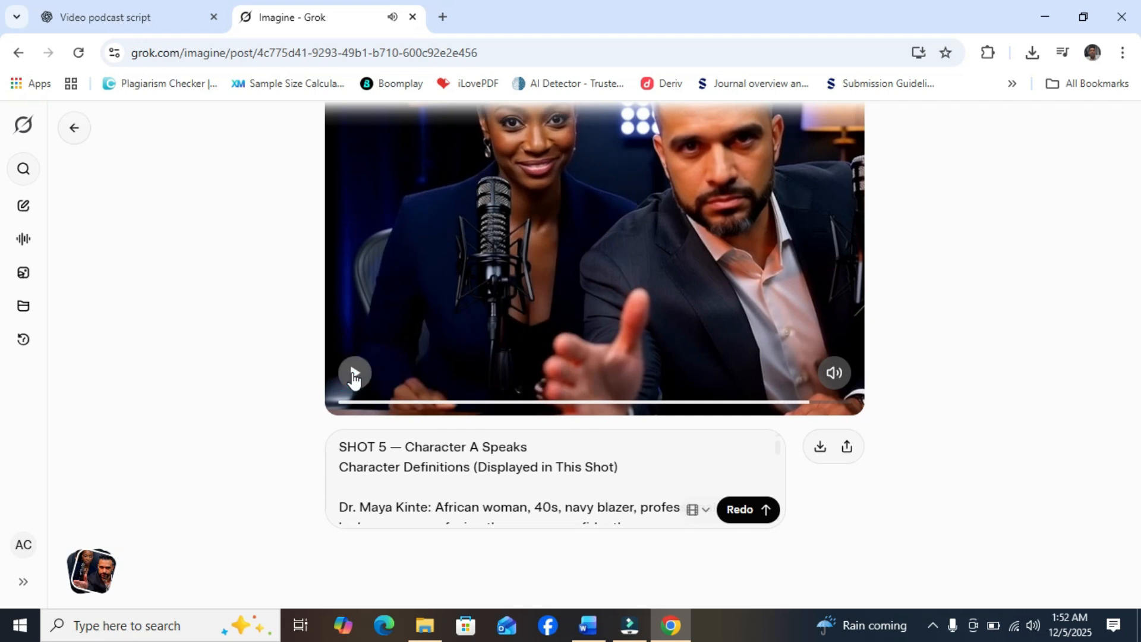
left_click(819, 450)
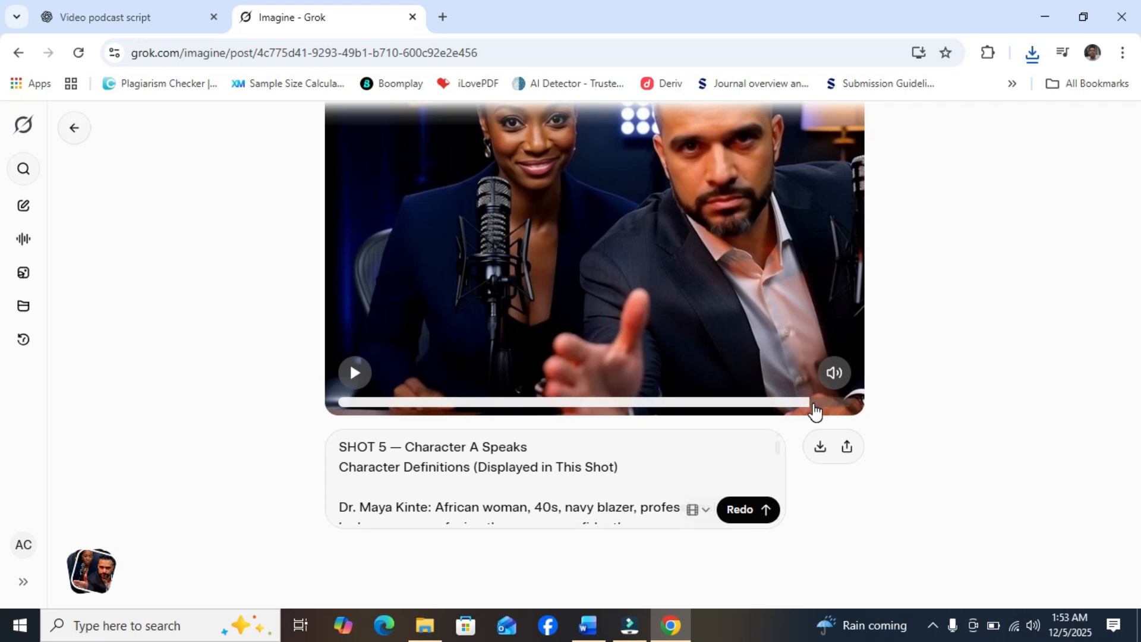
Step: Copy the paused SHOT 5 video frame and paste it into a new Imagine prompt as the next starting image
right_click(609, 263)
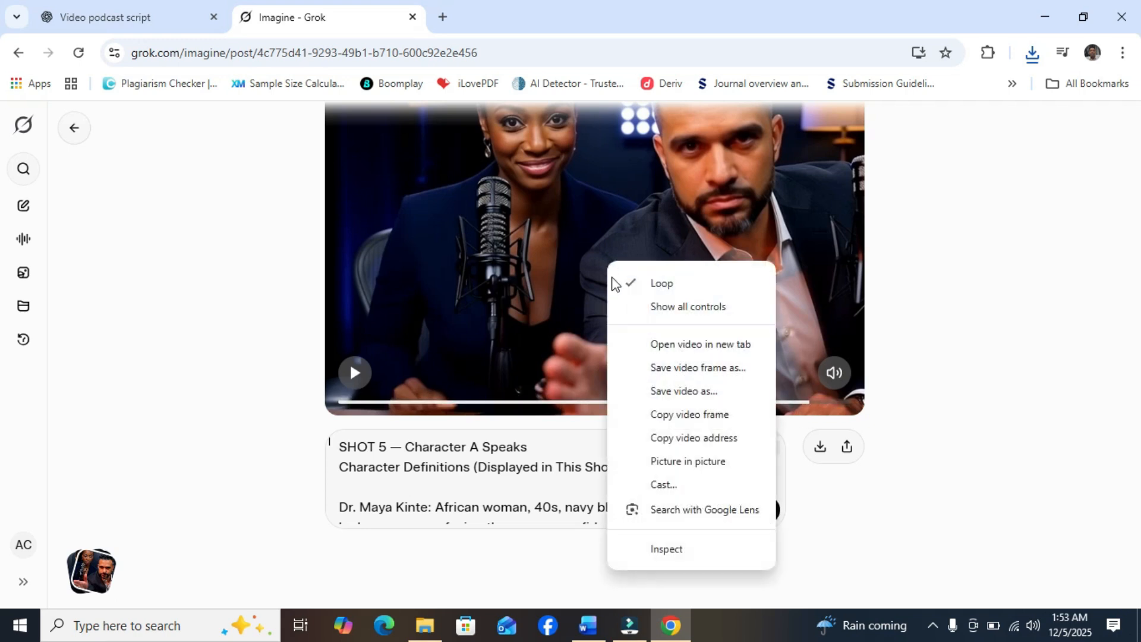
left_click(688, 415)
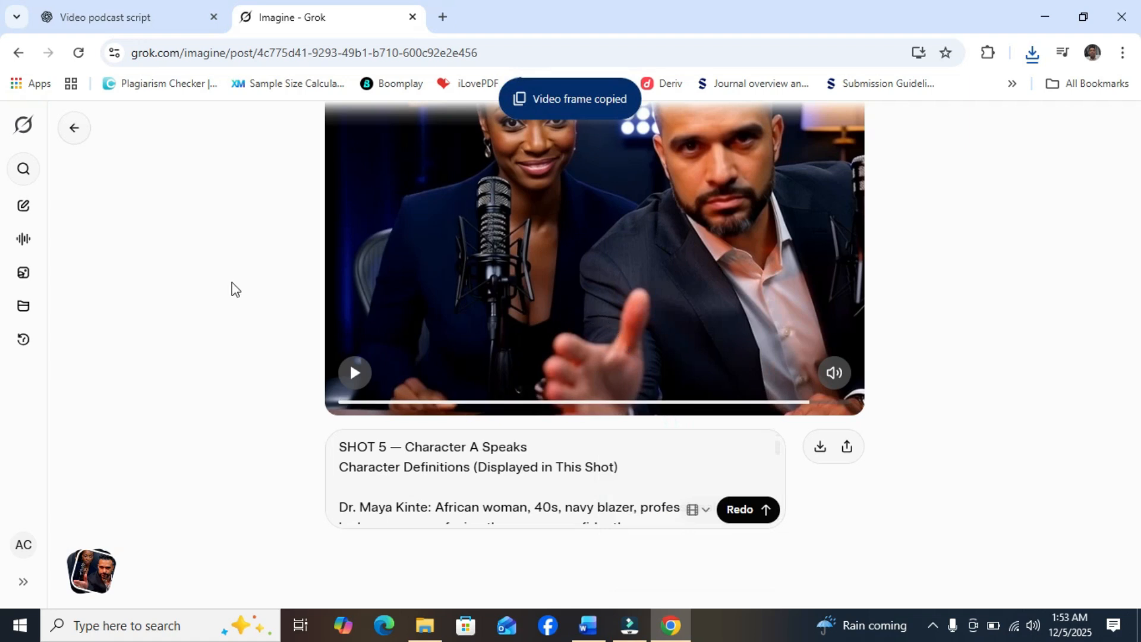
left_click(23, 272)
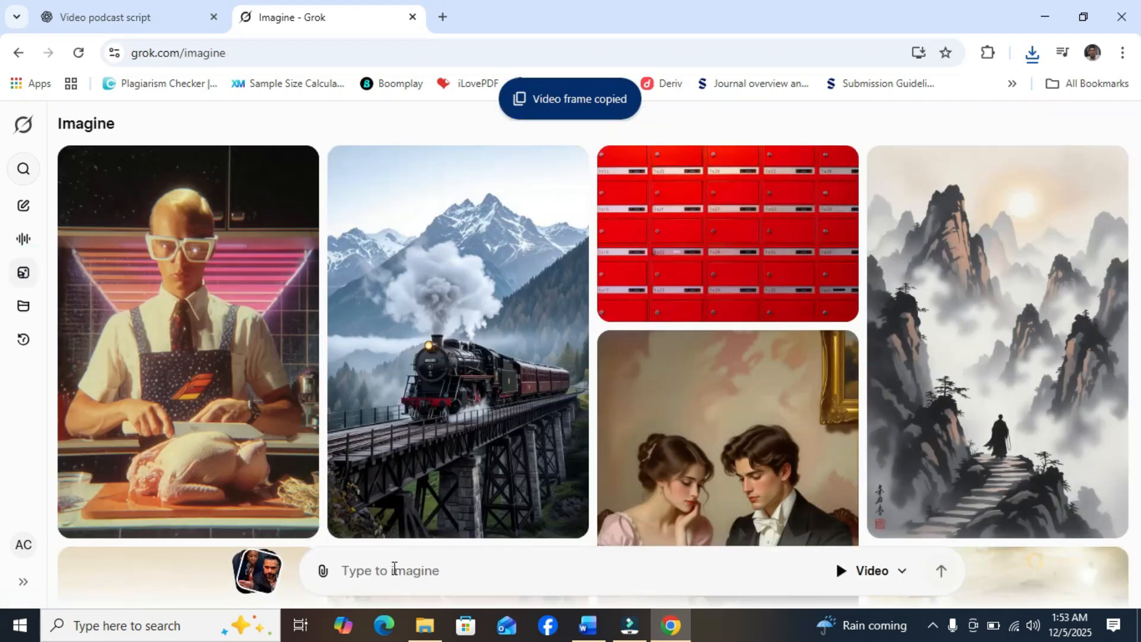
right_click(390, 570)
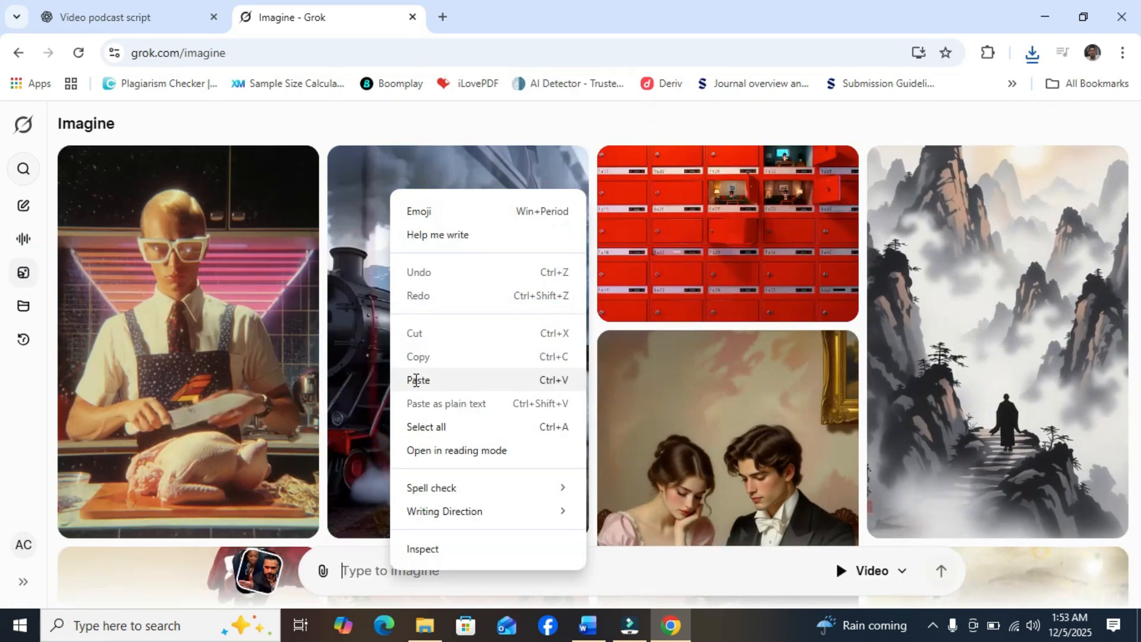
left_click(415, 381)
Step: Switch to the ChatGPT script and copy the complete SHOT 6 section, from its heading through the image prompt
left_click(119, 17)
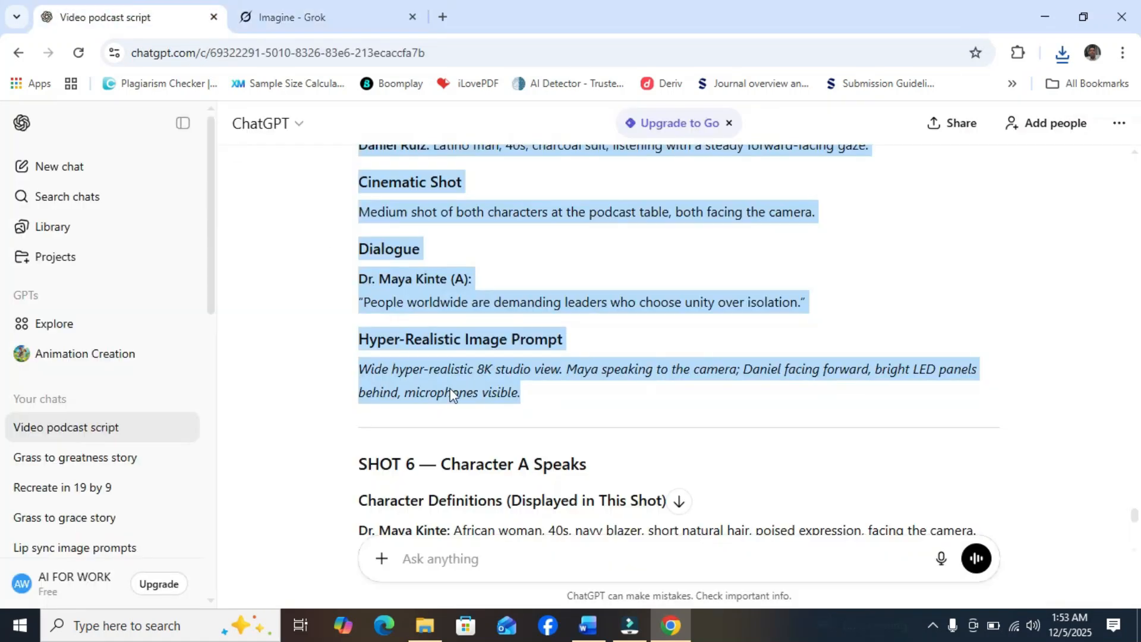
left_click_drag(360, 467, 538, 305)
left_click_drag(790, 290, 963, 277)
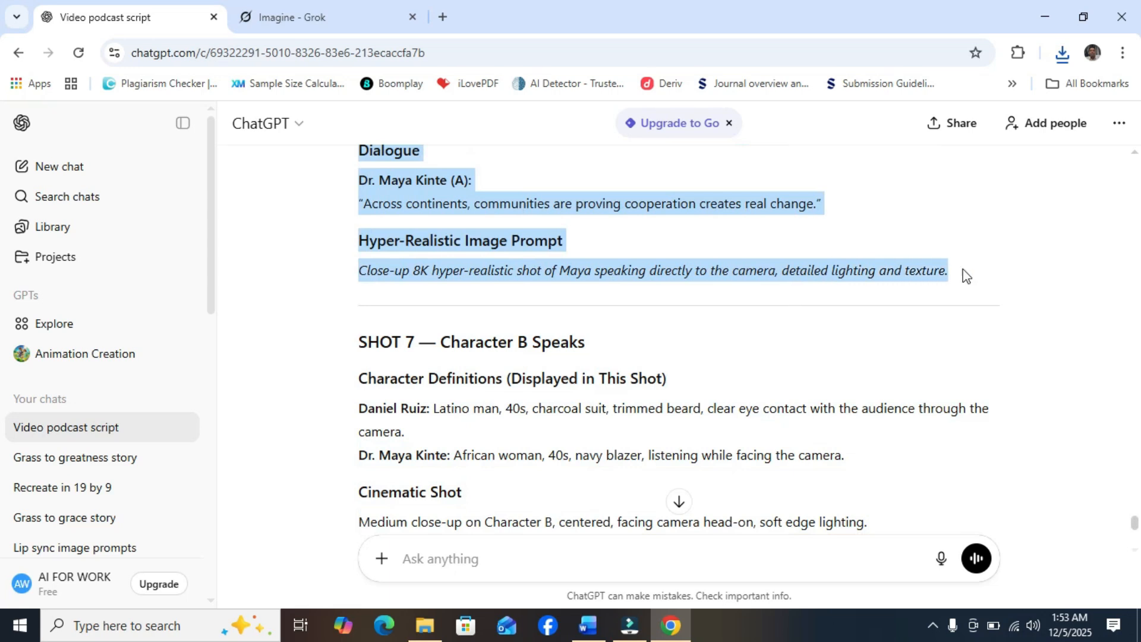
right_click(394, 194)
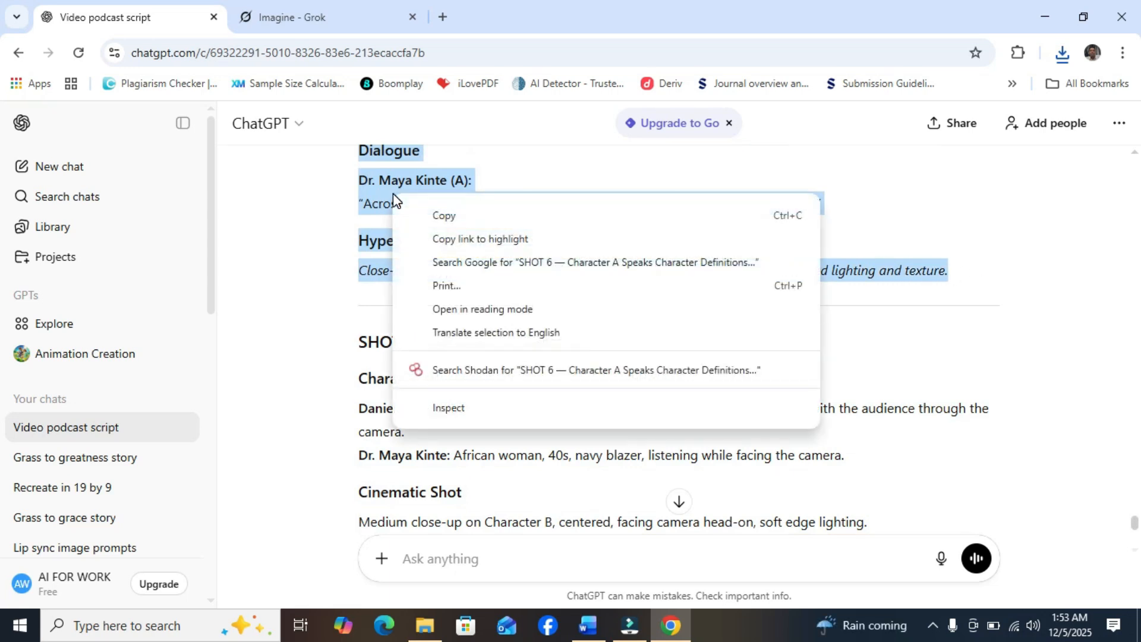
left_click(449, 216)
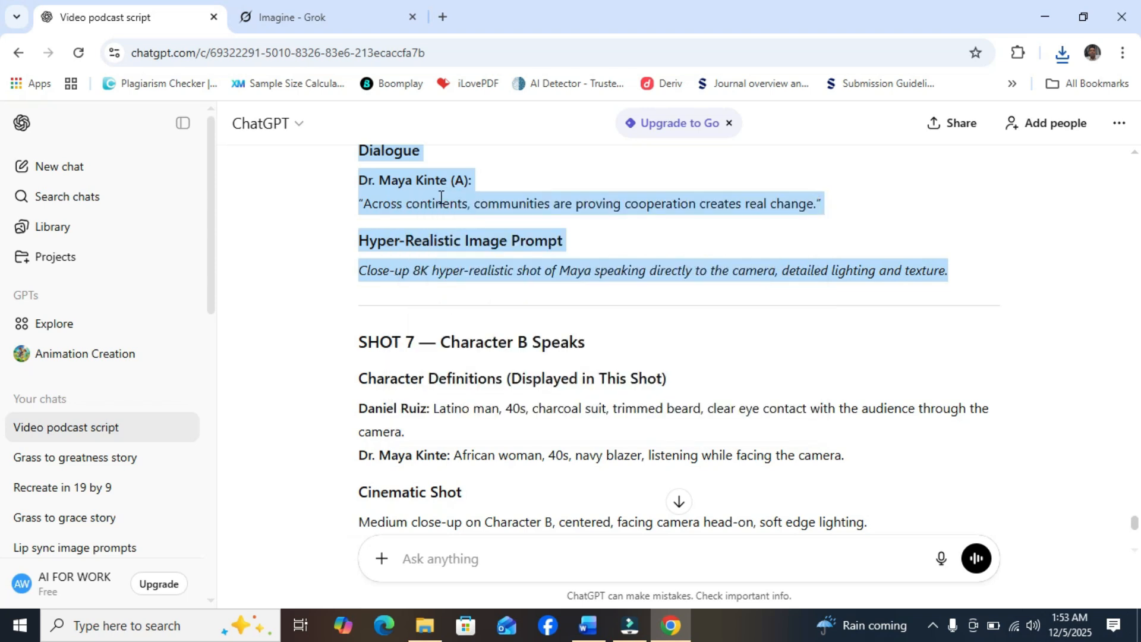
right_click(441, 197)
left_click(464, 221)
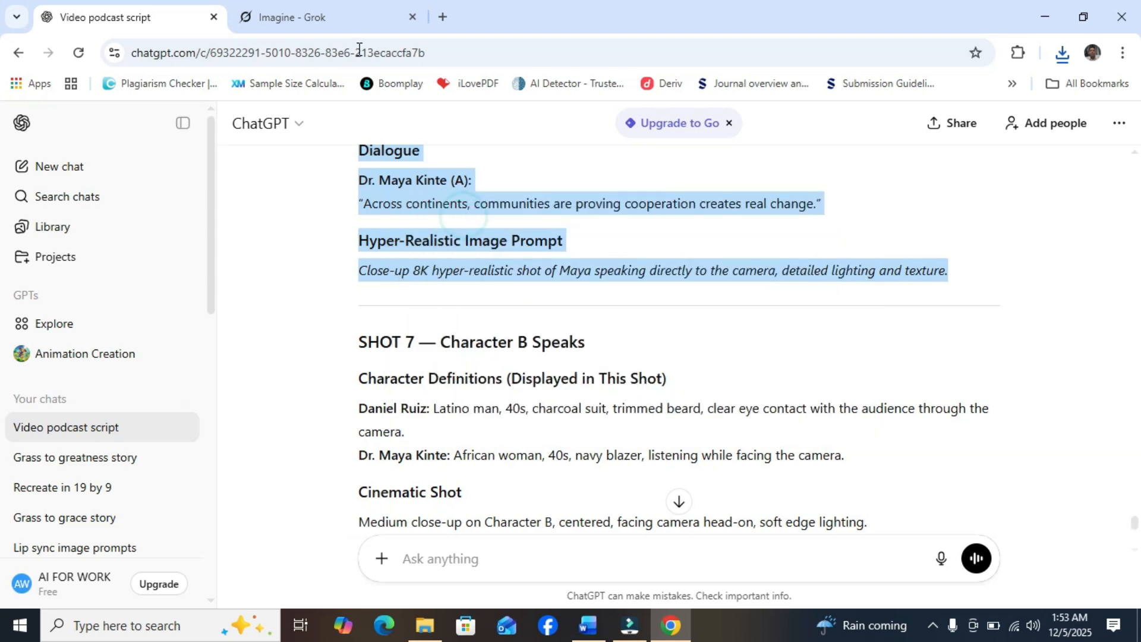
Step: Switch back to Grok and generate a video from the pasted SHOT 5 frame with the copied SHOT 6 prompt
left_click(335, 13)
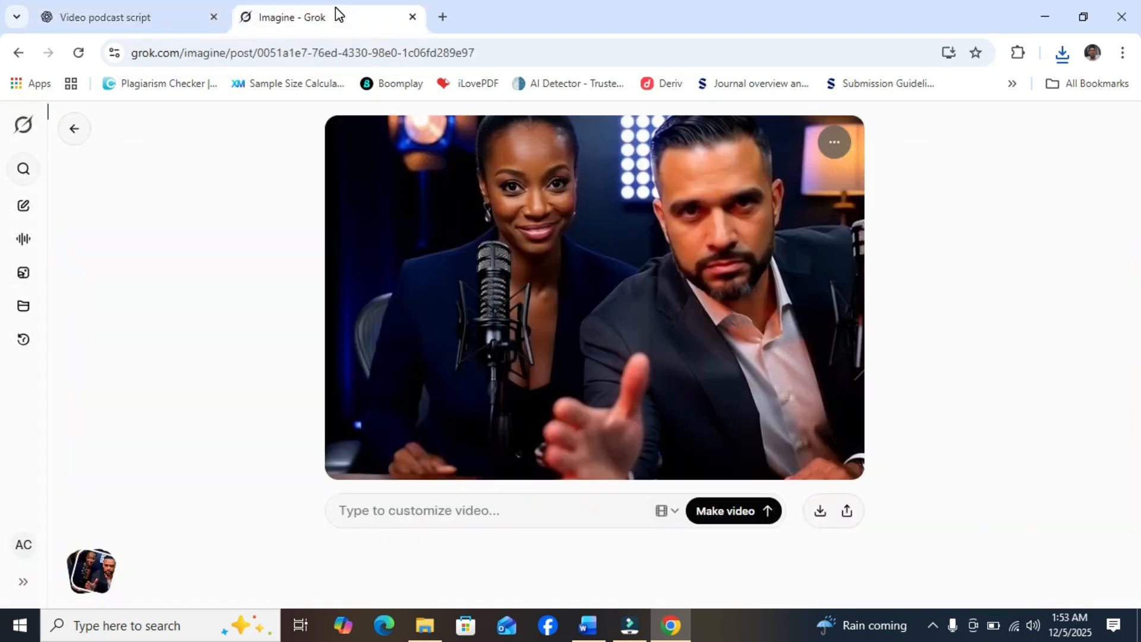
right_click(383, 510)
left_click(437, 319)
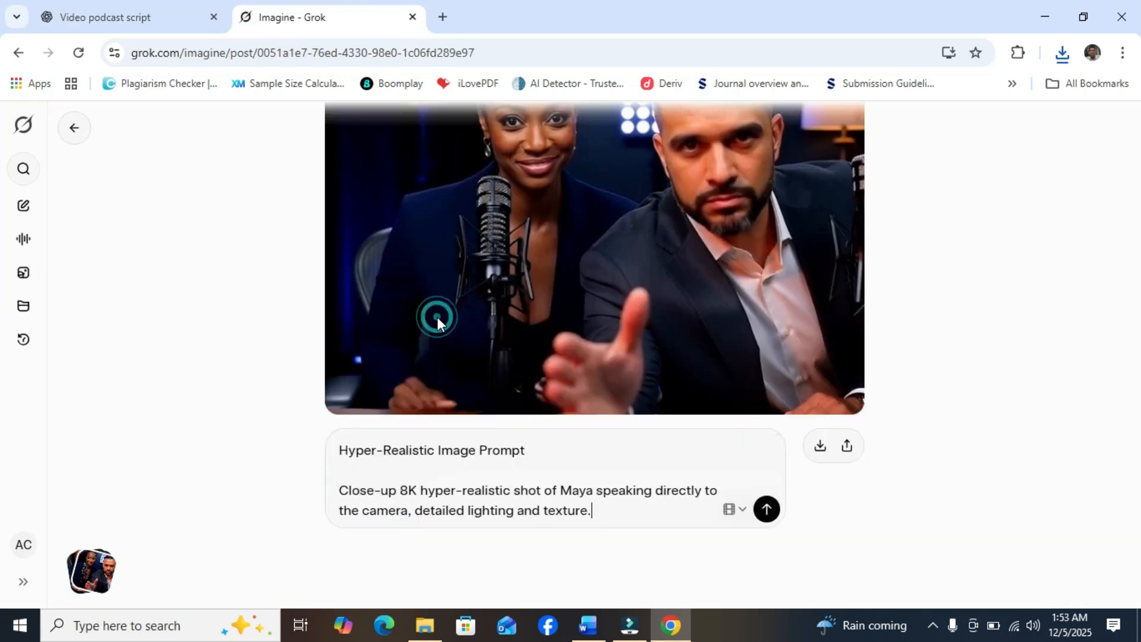
left_click(766, 509)
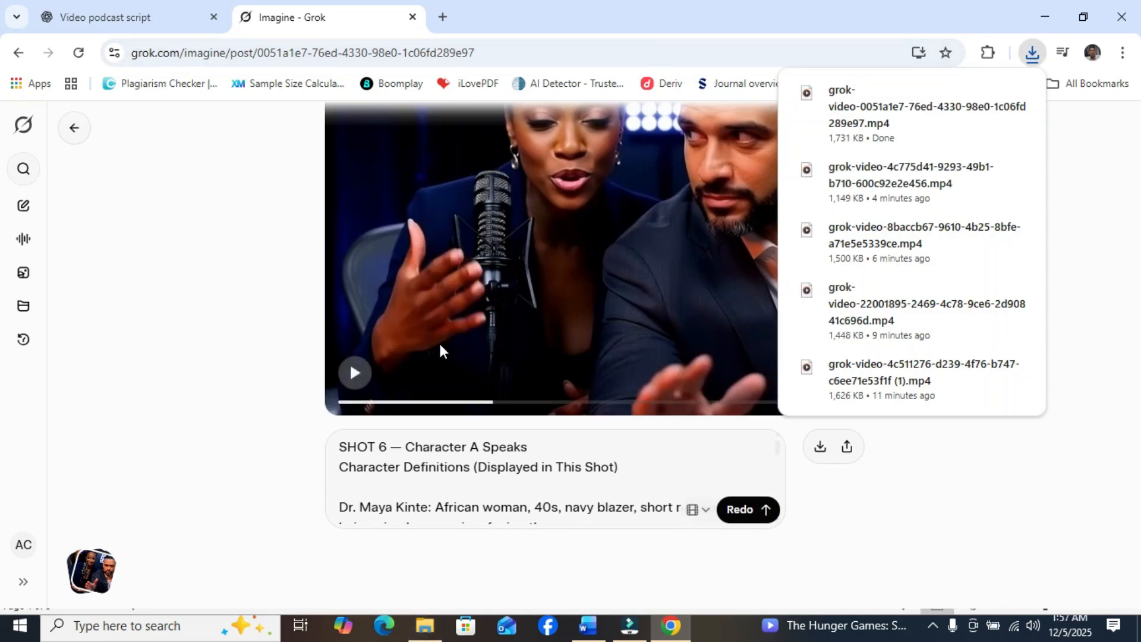
Step: Move the SHOT 6 video to its closing moment and paste a copy of that frame into Imagine as the next starting image
left_click(355, 372)
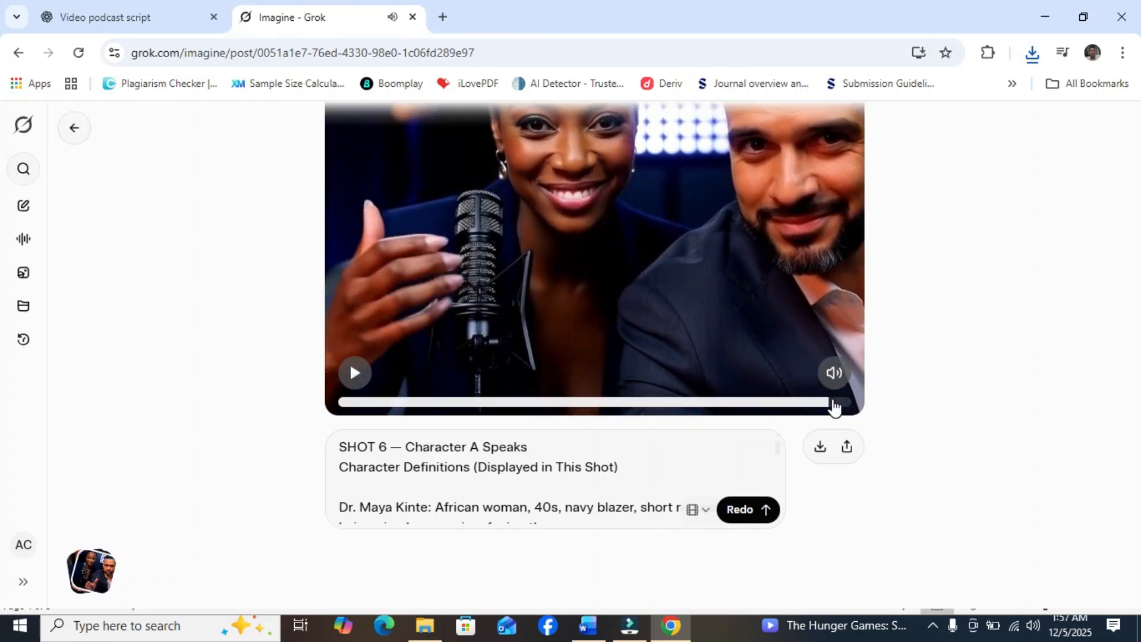
left_click_drag(830, 402, 861, 408)
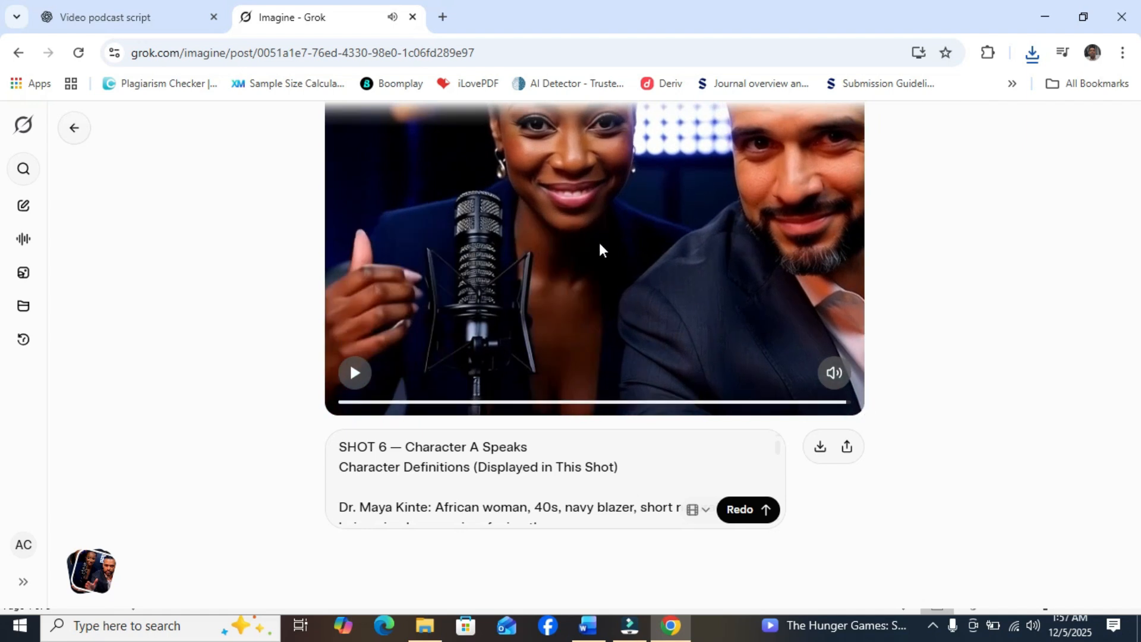
right_click(585, 253)
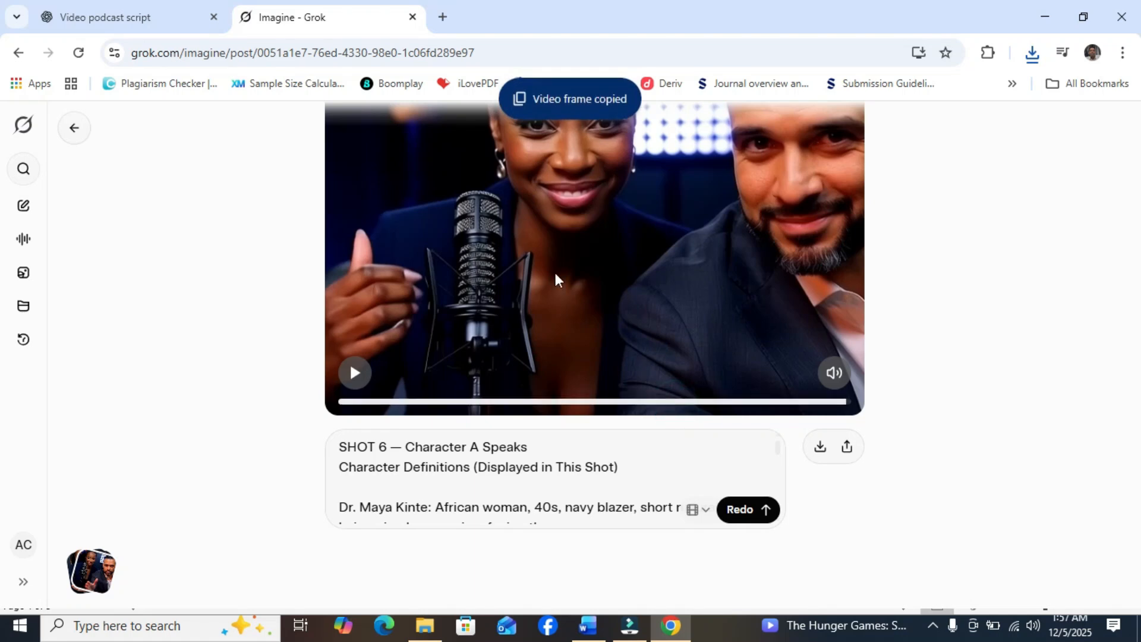
left_click(22, 275)
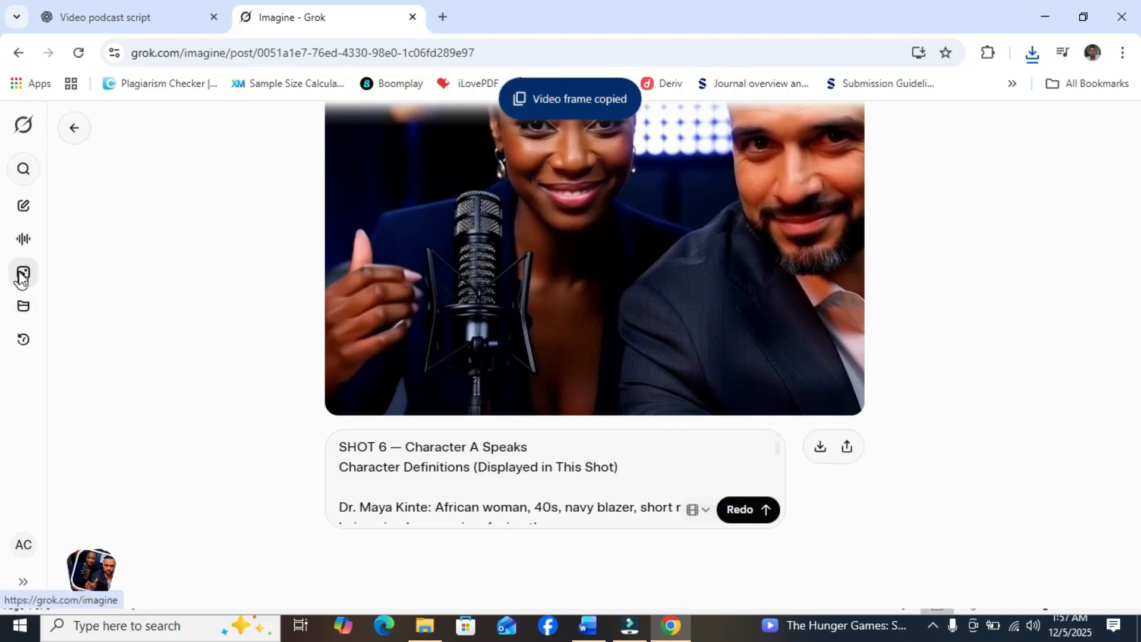
right_click(415, 571)
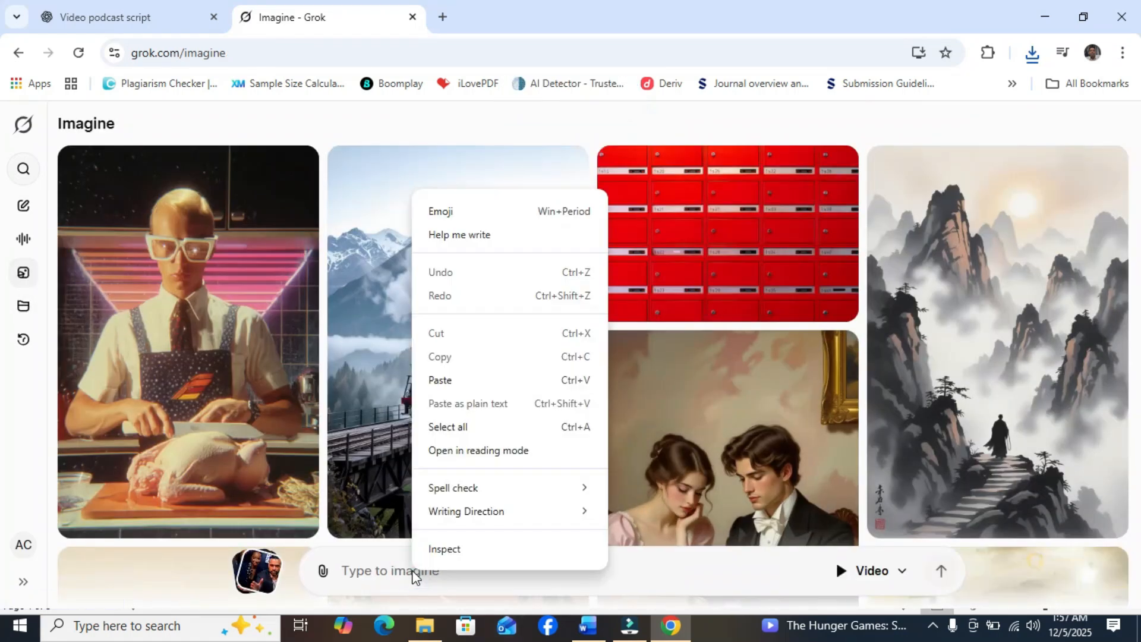
left_click(469, 382)
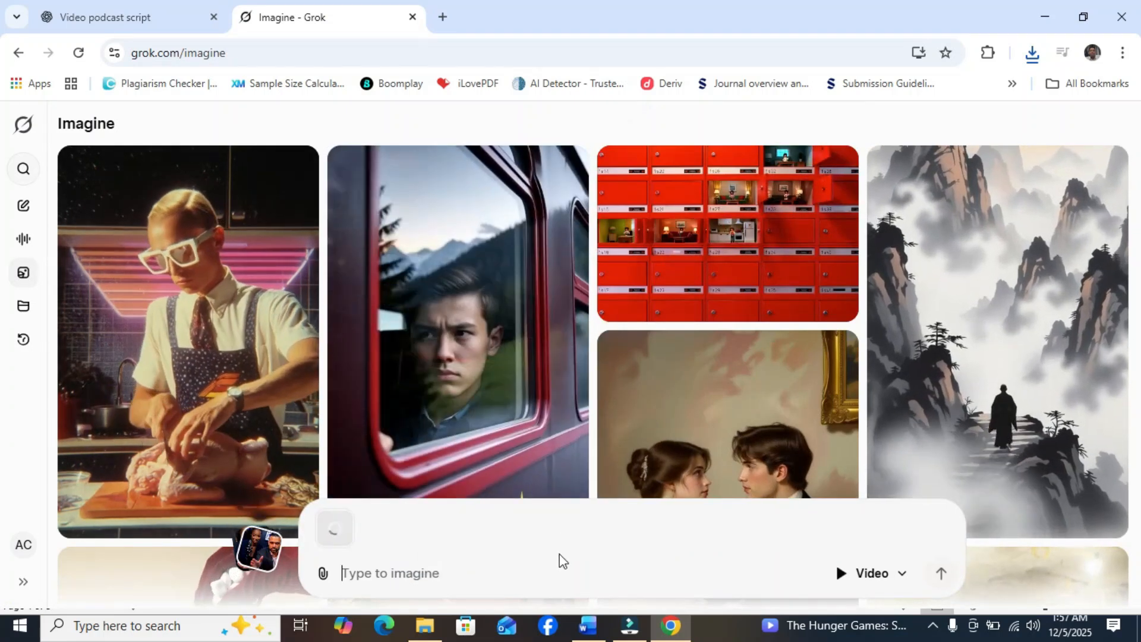
Step: Switch to the ChatGPT script and copy the complete SHOT 7 section, from its heading through the image prompt
left_click(146, 7)
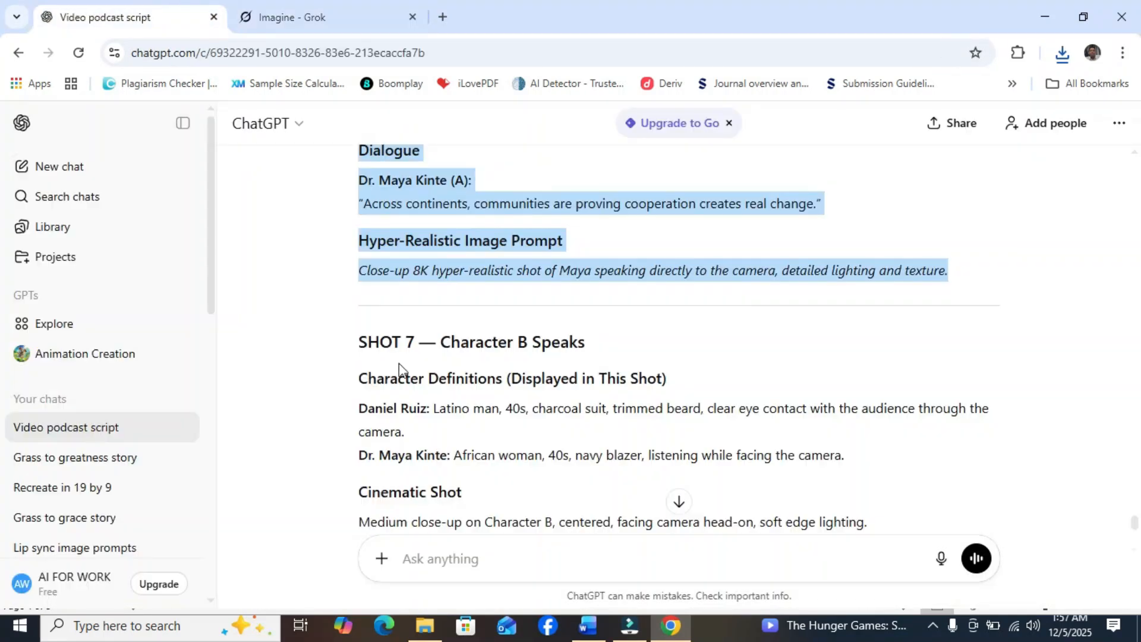
left_click_drag(363, 342, 859, 447)
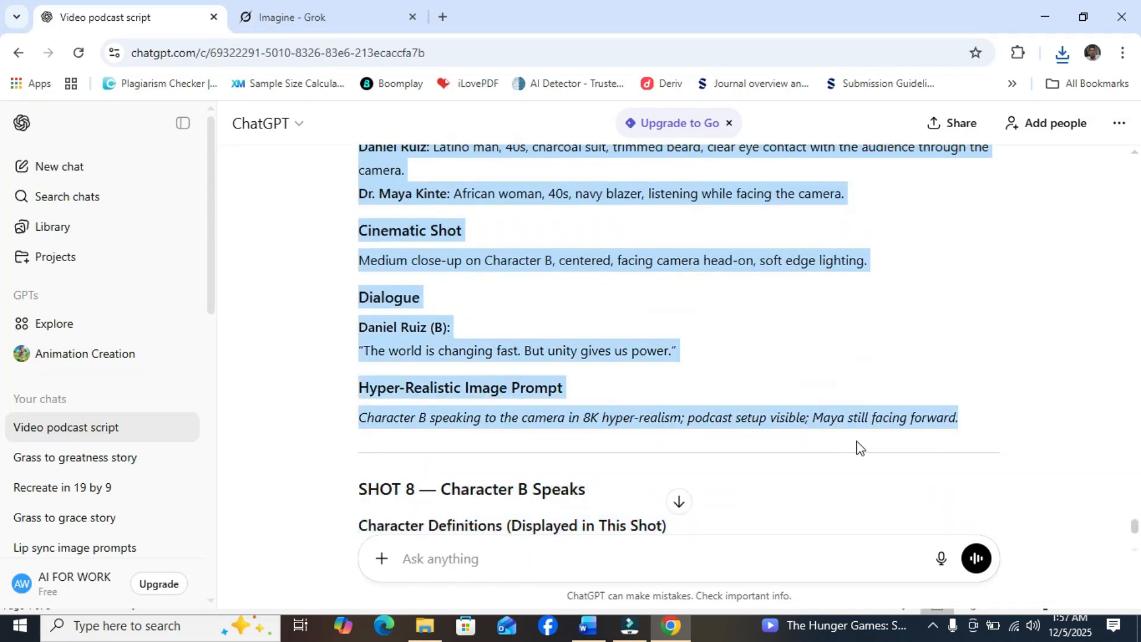
left_click_drag(981, 428, 861, 395)
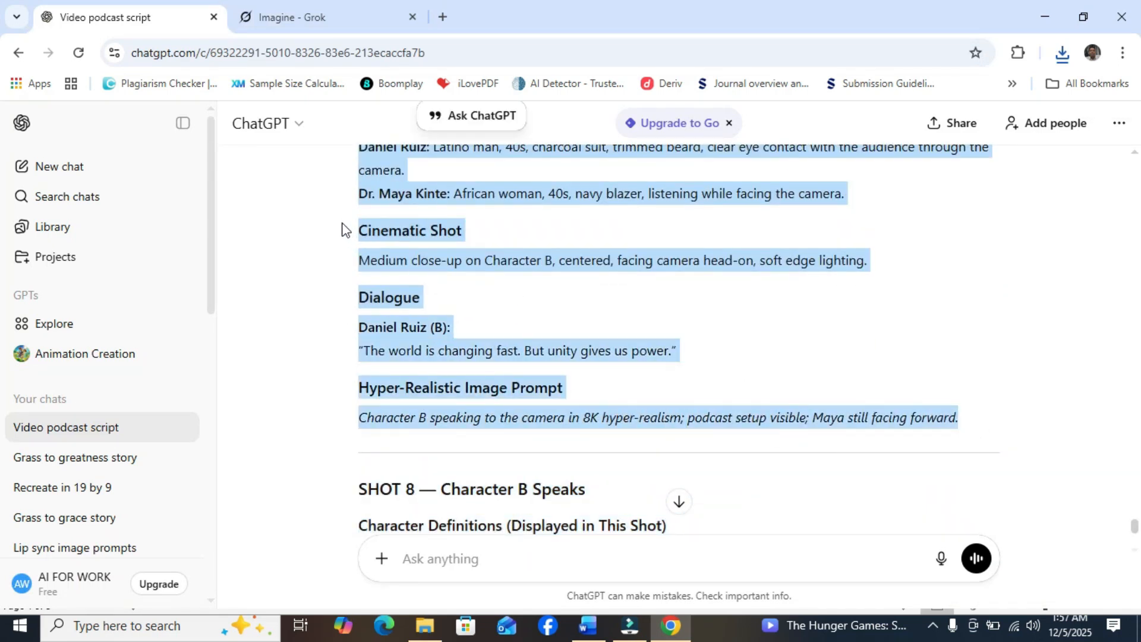
right_click(386, 186)
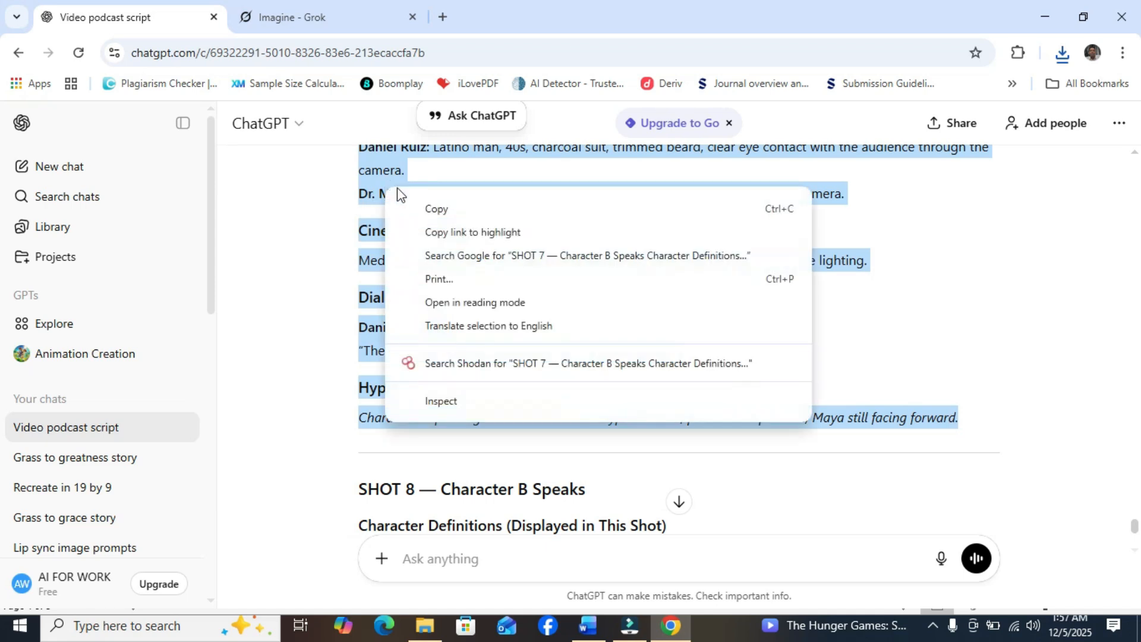
left_click(432, 211)
Step: Switch back to Grok and generate a video from the pasted SHOT 6 frame with the copied SHOT 7 prompt
left_click(301, 10)
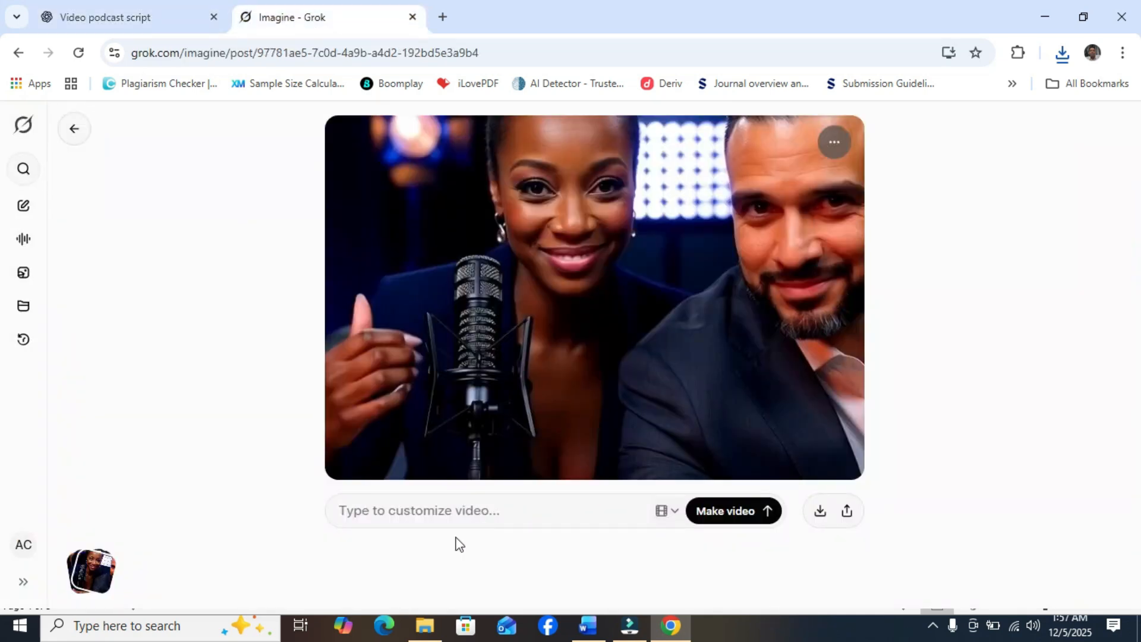
right_click(398, 509)
left_click(421, 342)
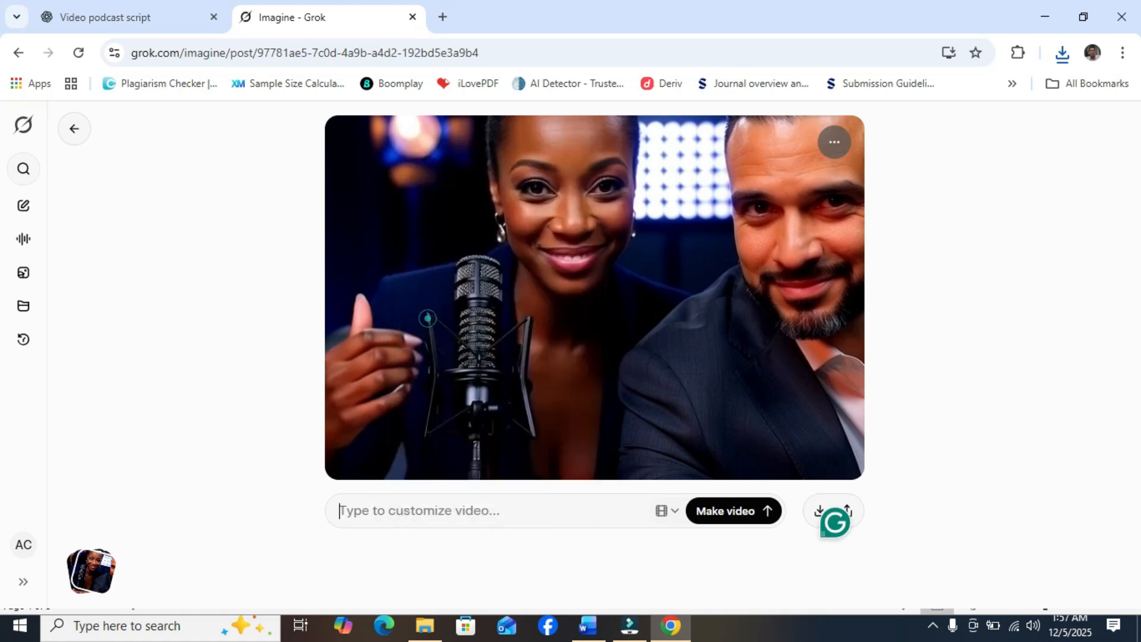
left_click(767, 508)
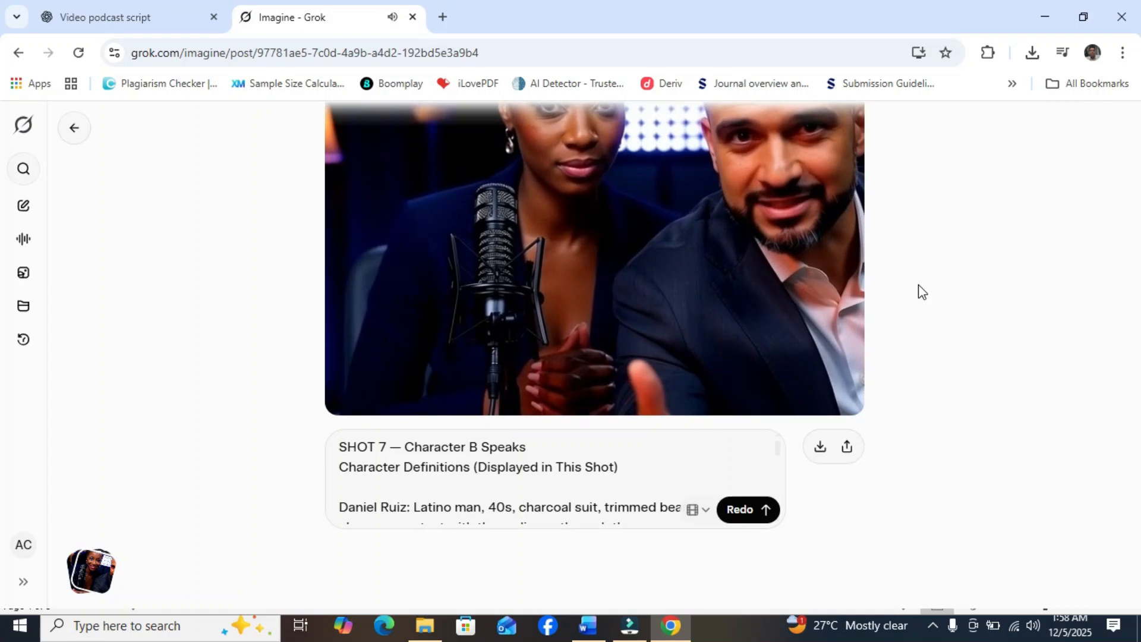
Step: Pause the SHOT 7 video at its closing moment and download the clip
mouse_move(705, 322)
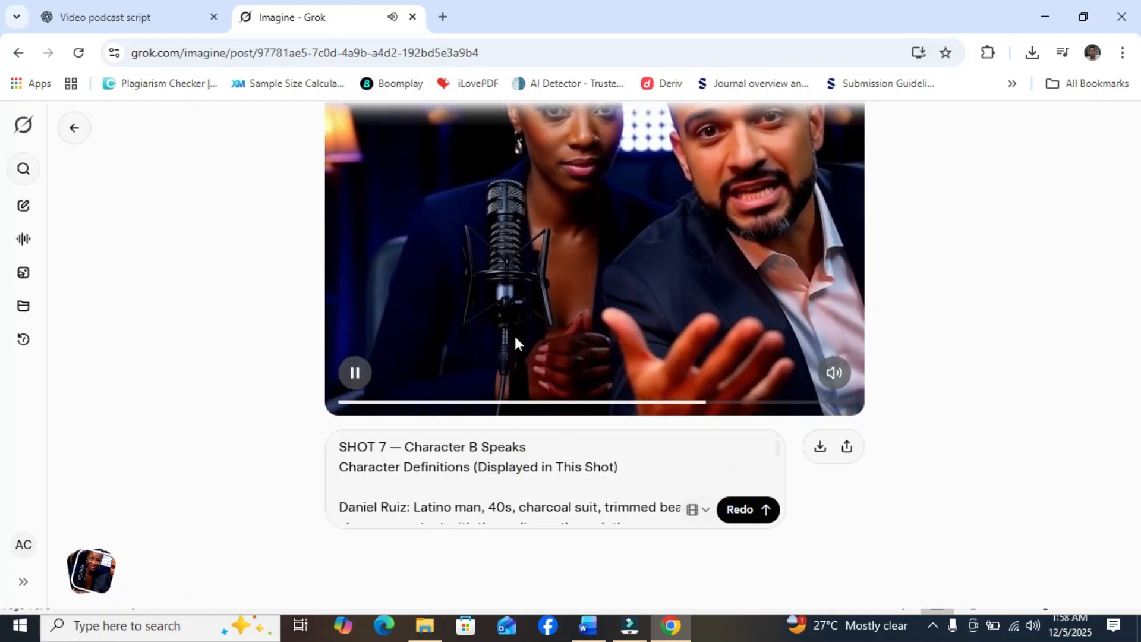
left_click(355, 372)
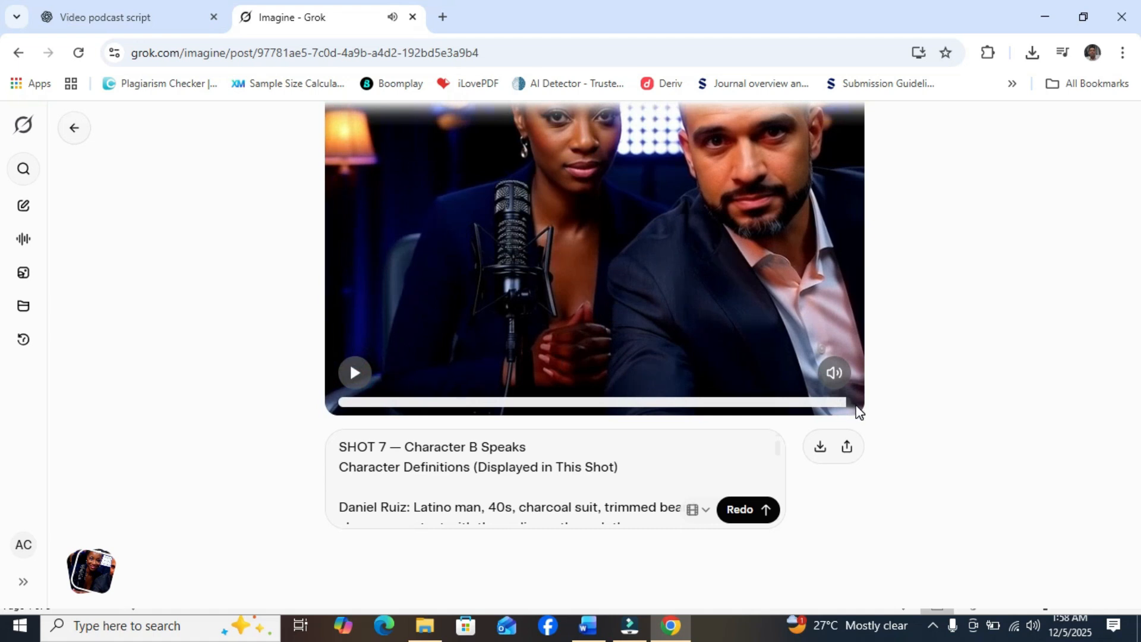
left_click(820, 447)
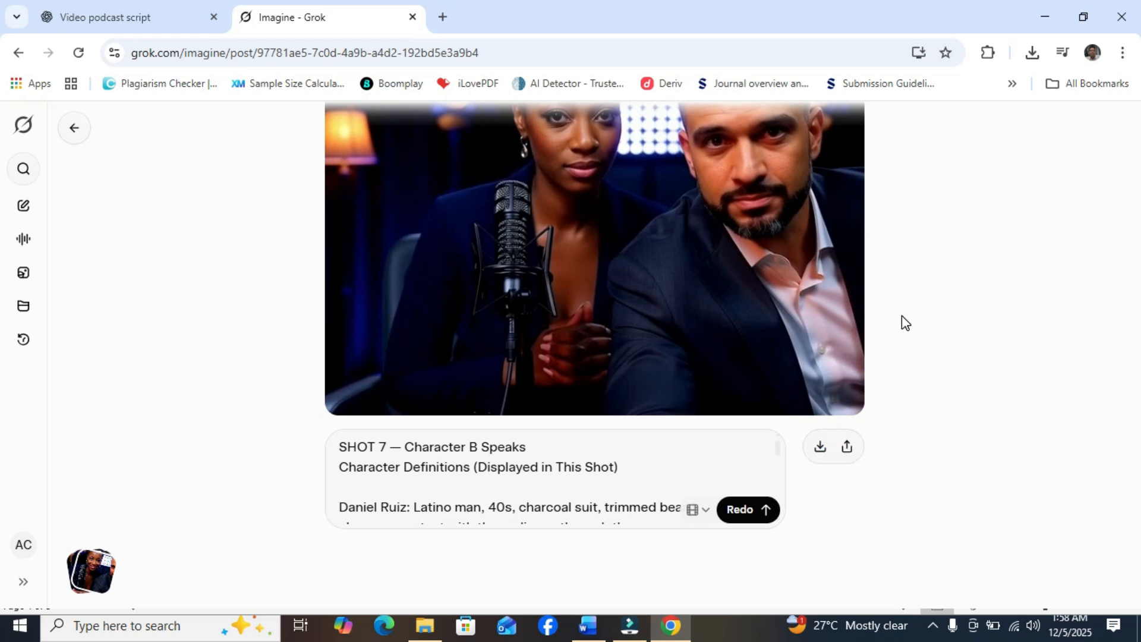
Step: Copy the closing SHOT 7 video frame and paste it into a new Imagine prompt as the next starting image
mouse_move(639, 296)
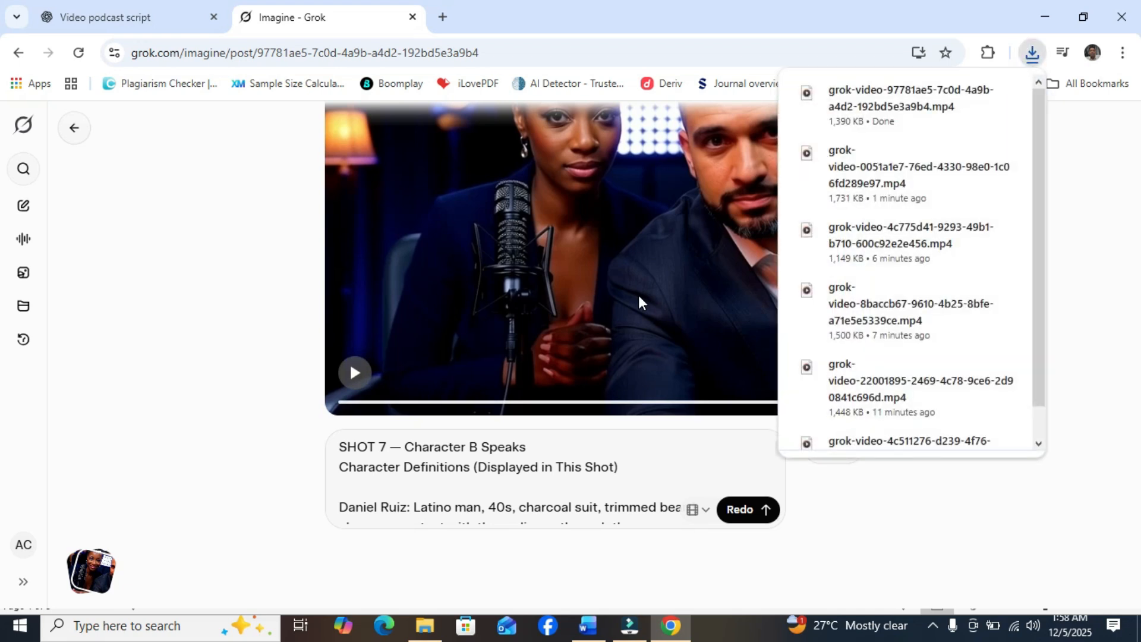
right_click(574, 245)
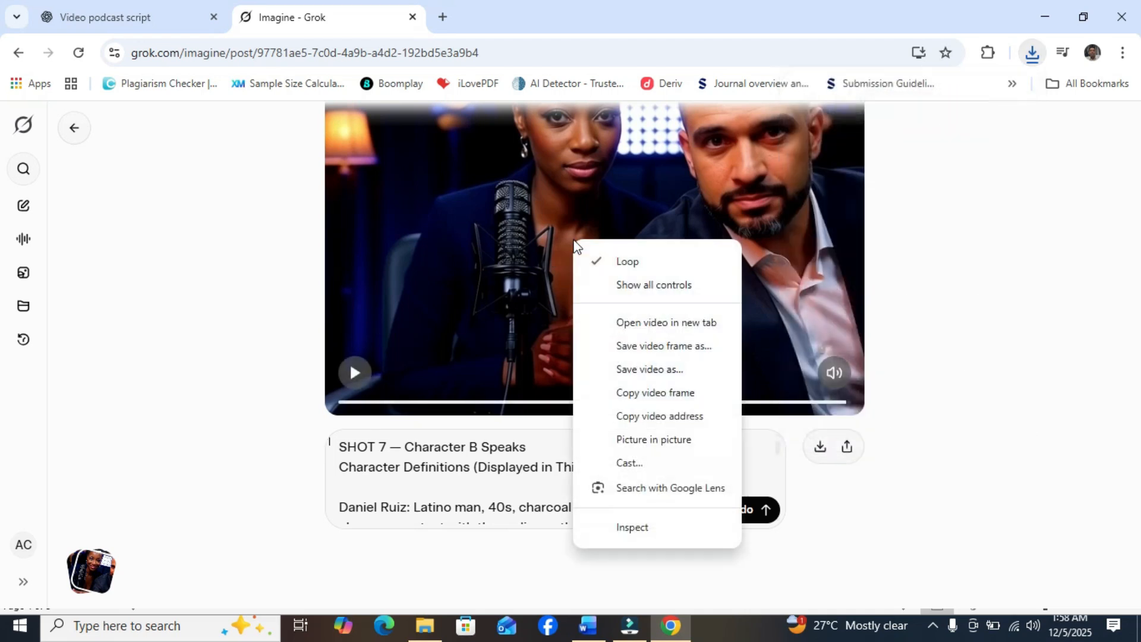
left_click(625, 394)
left_click(22, 273)
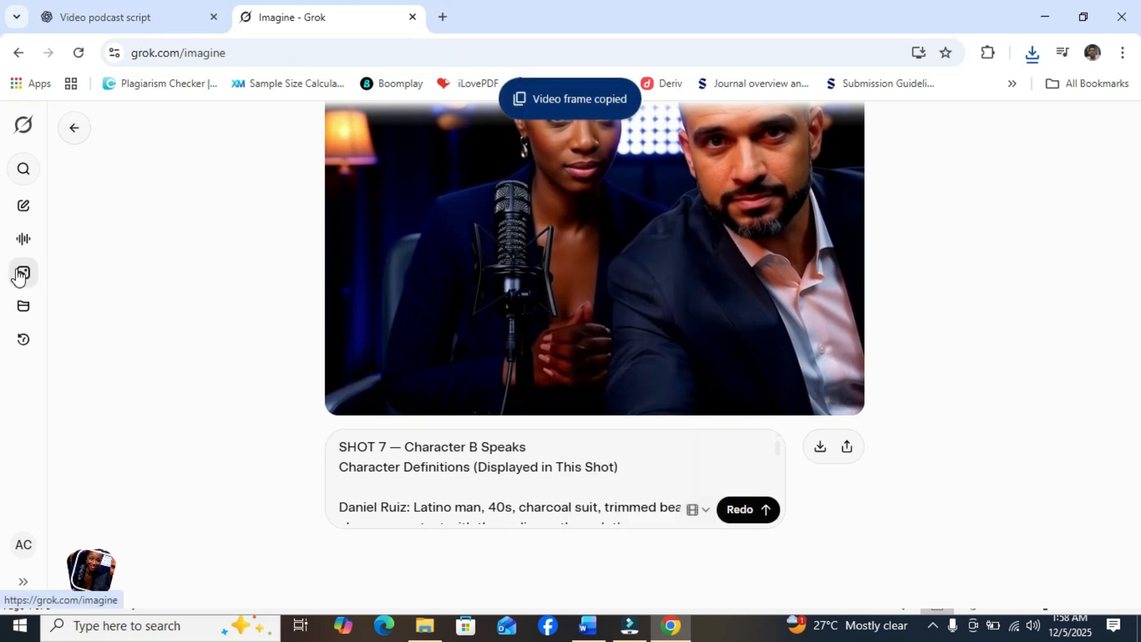
right_click(395, 570)
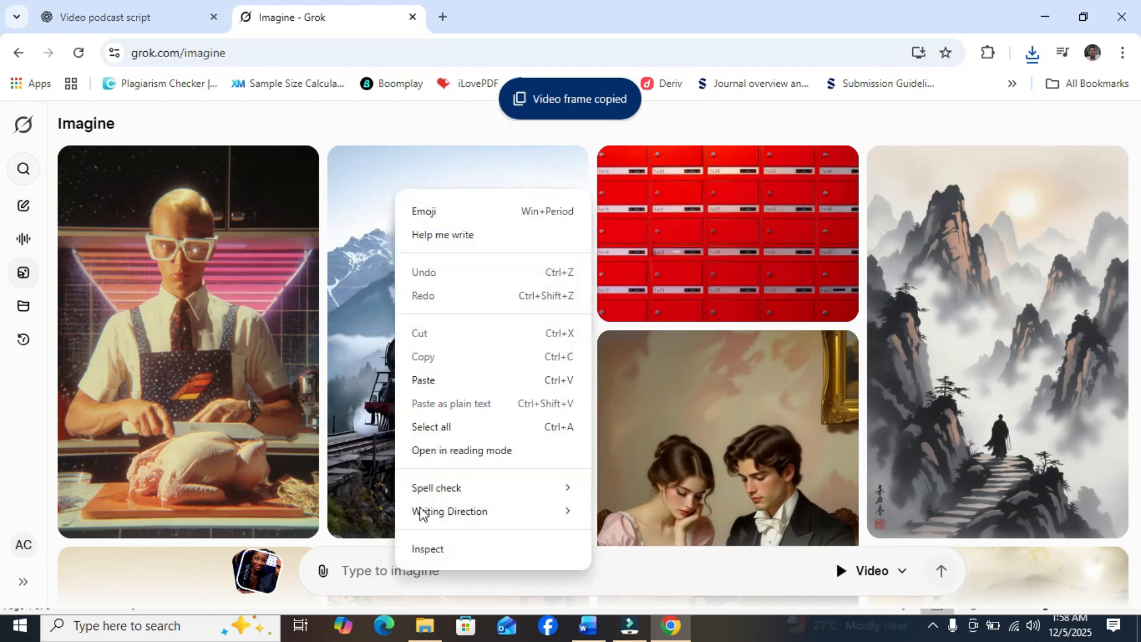
left_click(423, 380)
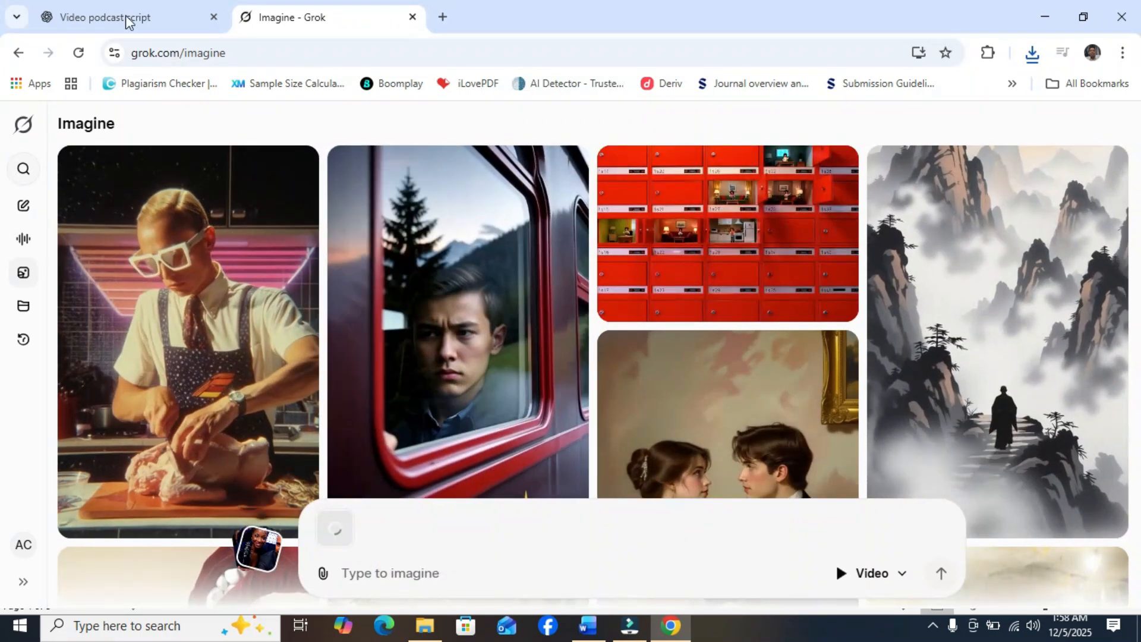
Step: Switch to the ChatGPT script and copy the SHOT 8 section through the script's final image prompt
left_click(130, 18)
left_click_drag(364, 489, 596, 226)
right_click(553, 204)
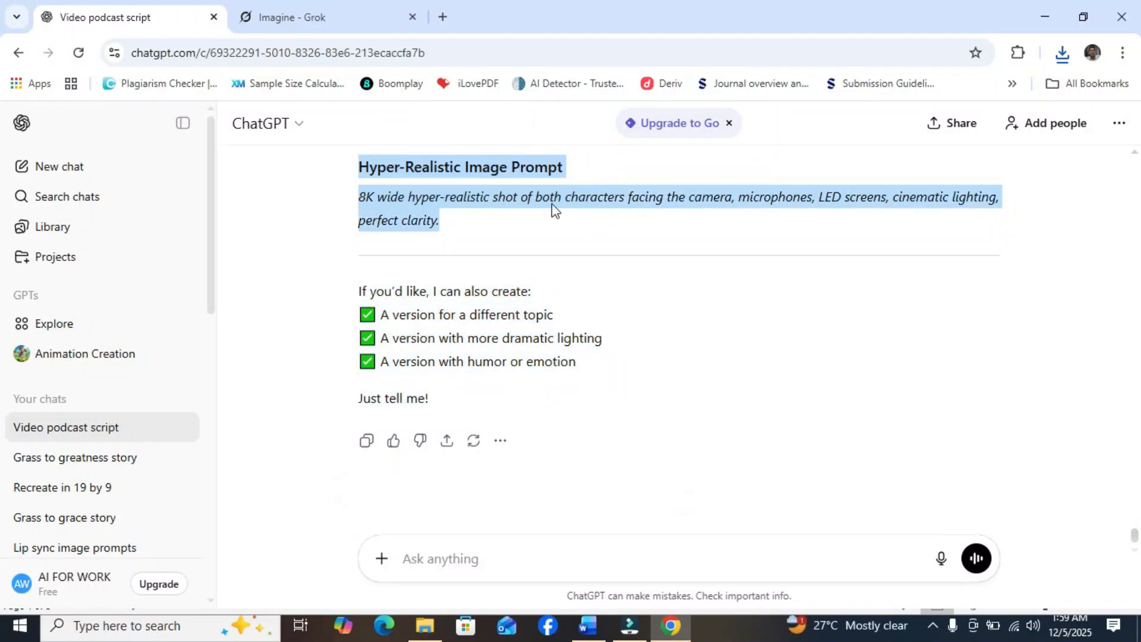
right_click(539, 196)
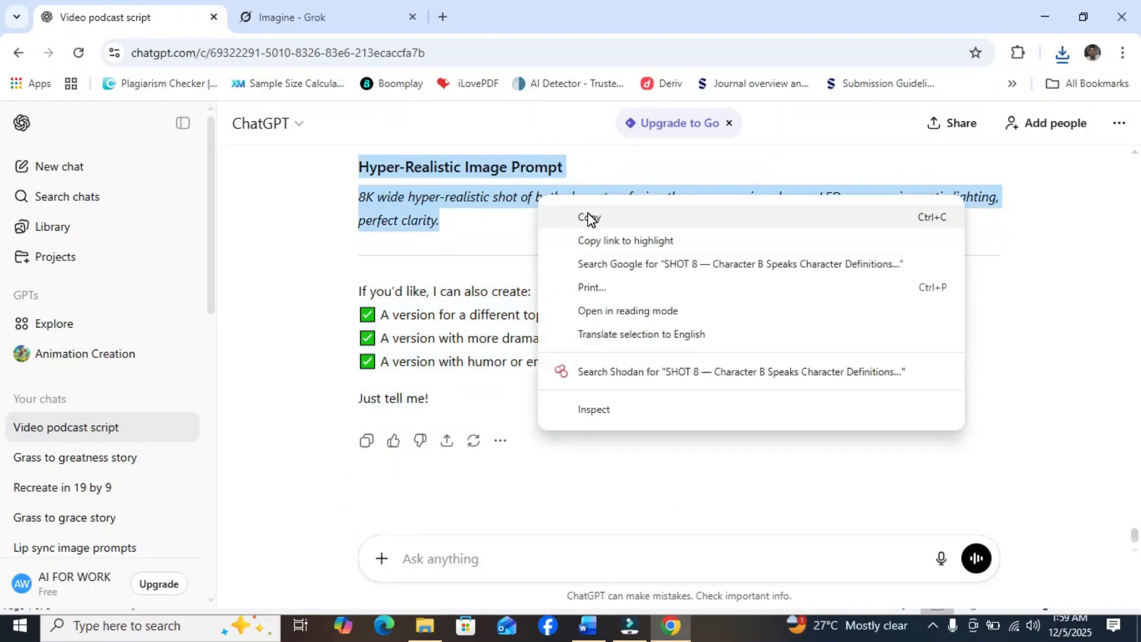
left_click(590, 219)
right_click(565, 207)
left_click(601, 223)
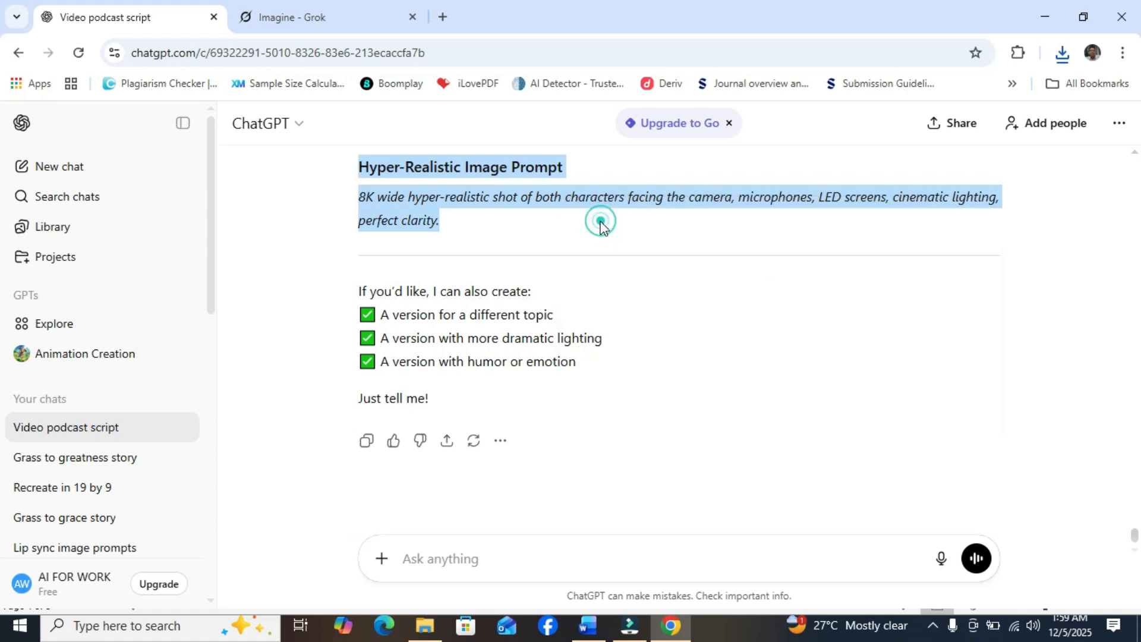
Step: Switch back to Grok and generate a video from the pasted SHOT 7 frame with the copied SHOT 8 prompt
left_click(275, 18)
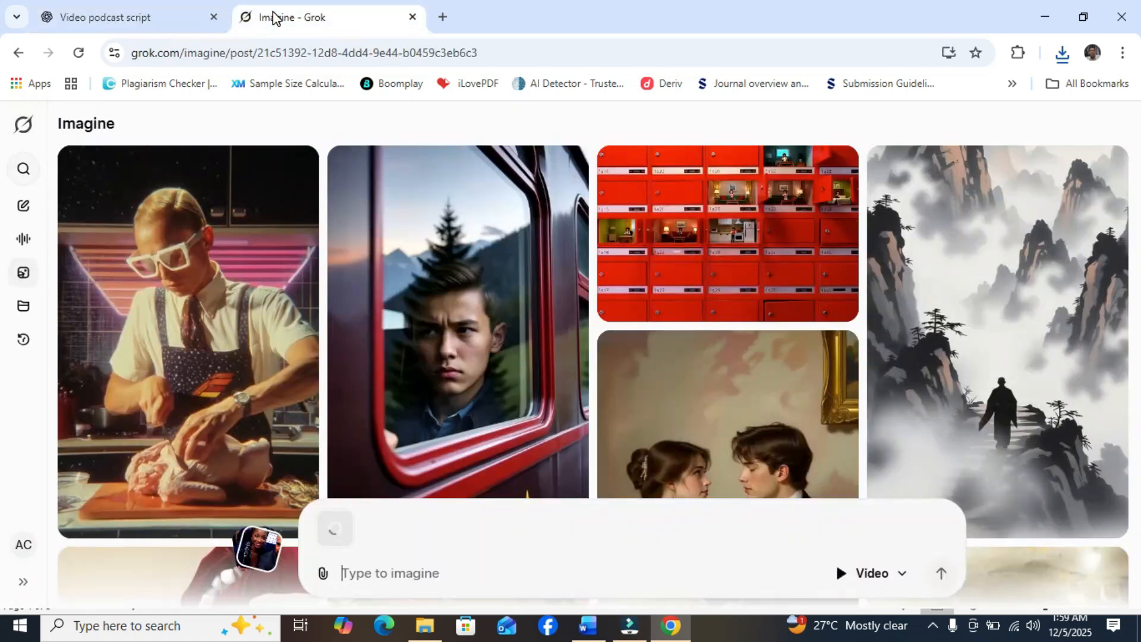
right_click(383, 512)
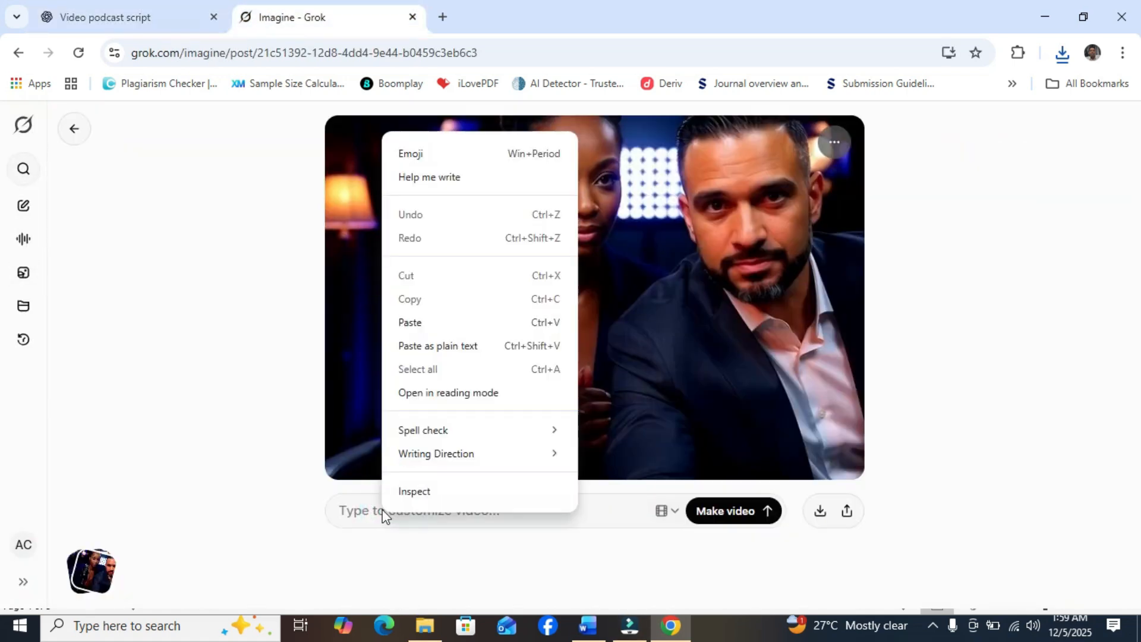
left_click(443, 323)
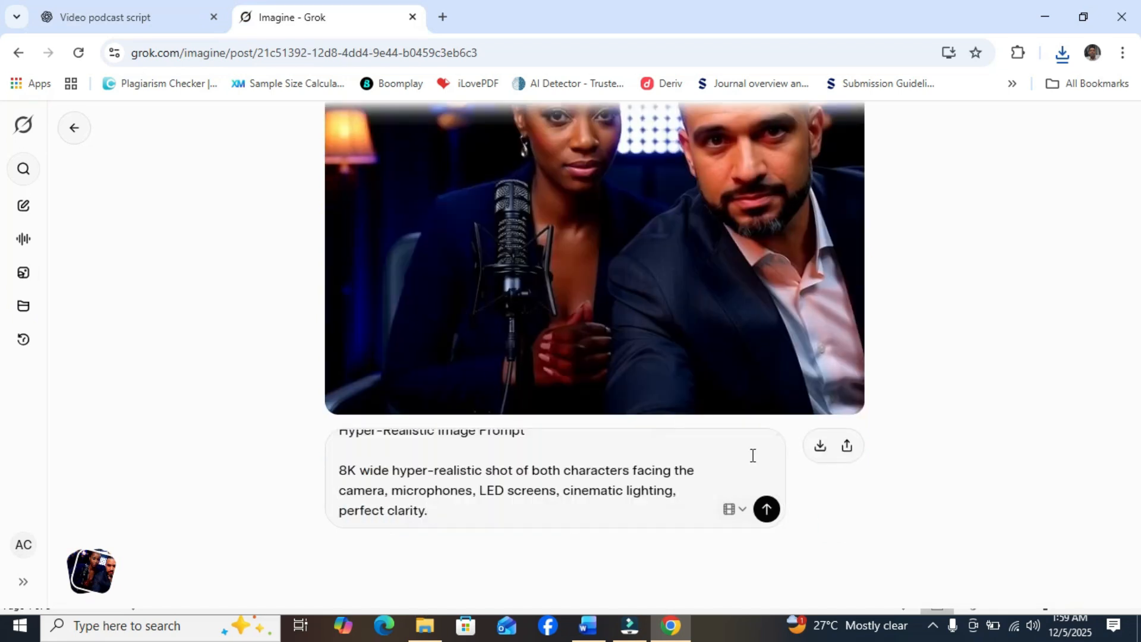
left_click(766, 508)
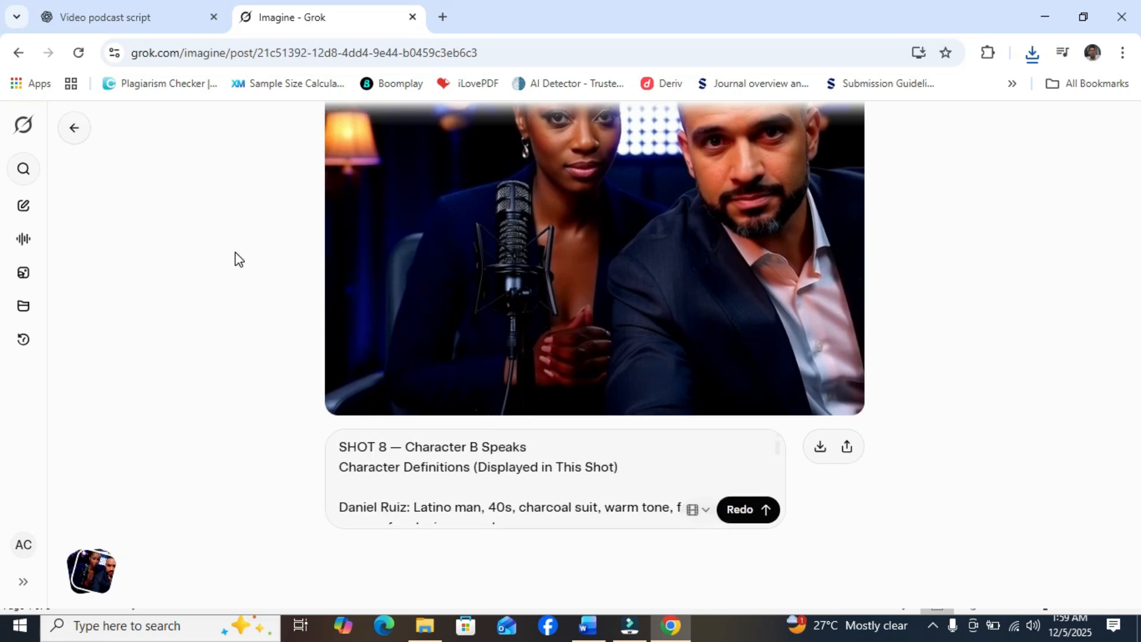
Step: Pause the SHOT 8 video and download the clip
mouse_move(382, 281)
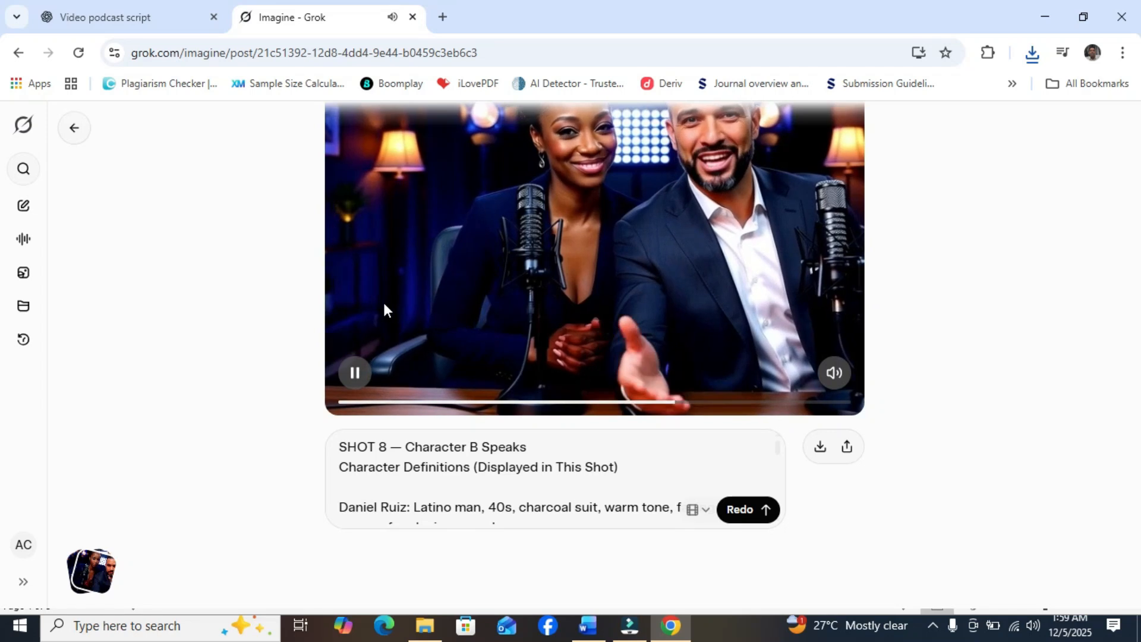
left_click(355, 375)
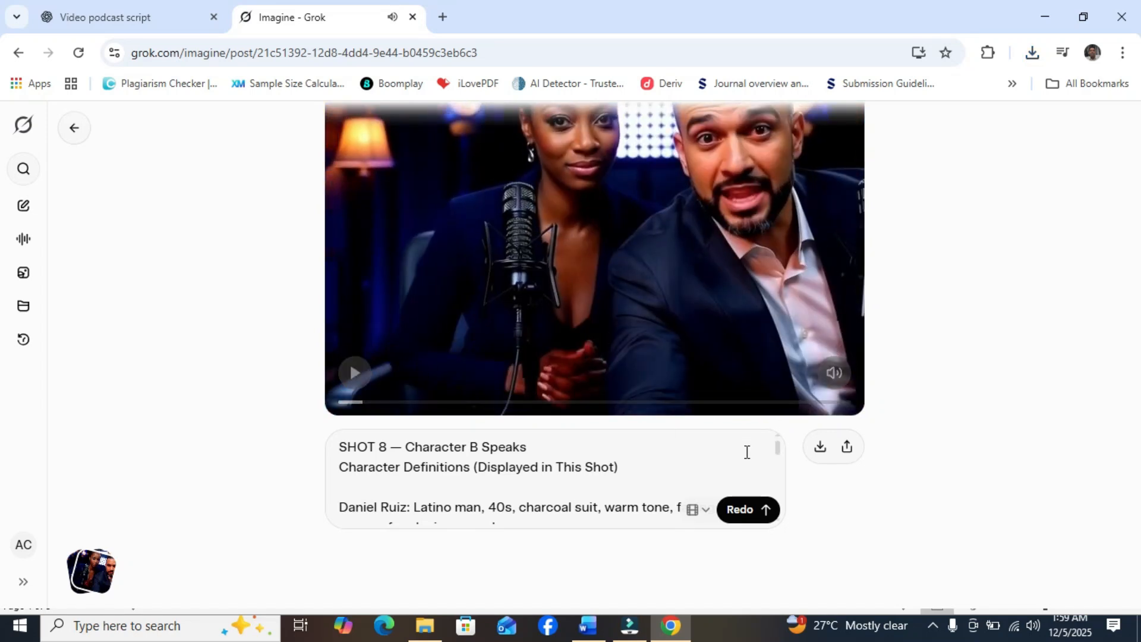
left_click(815, 455)
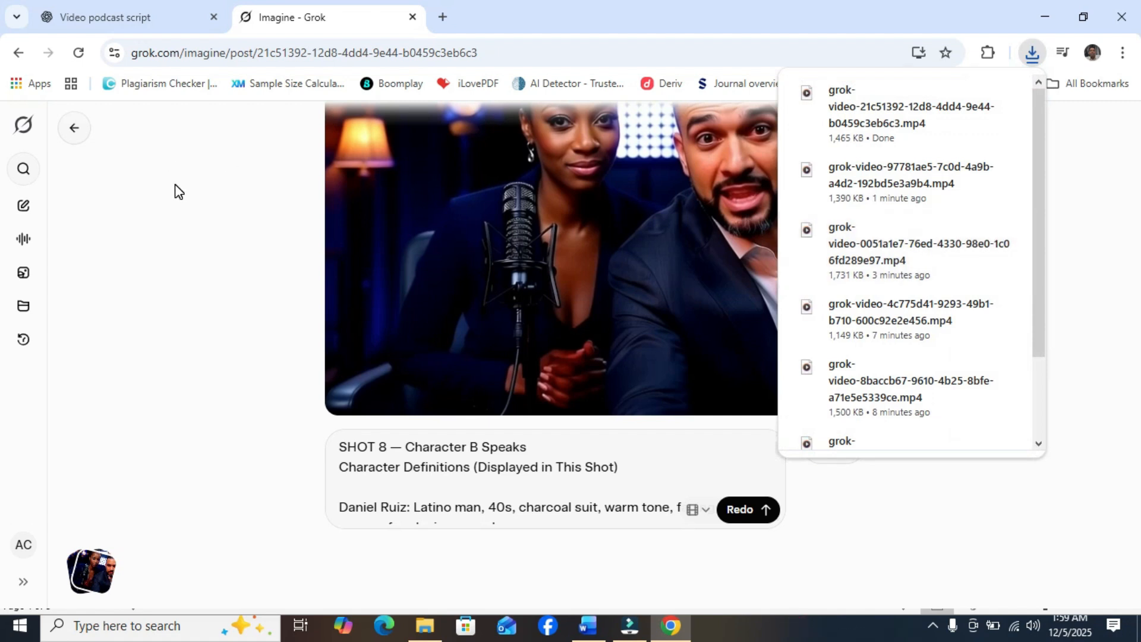
Step: Switch to Filmora, open the media import for the Downloads folder and start renaming the grok-video-be757f10 clip
left_click(630, 625)
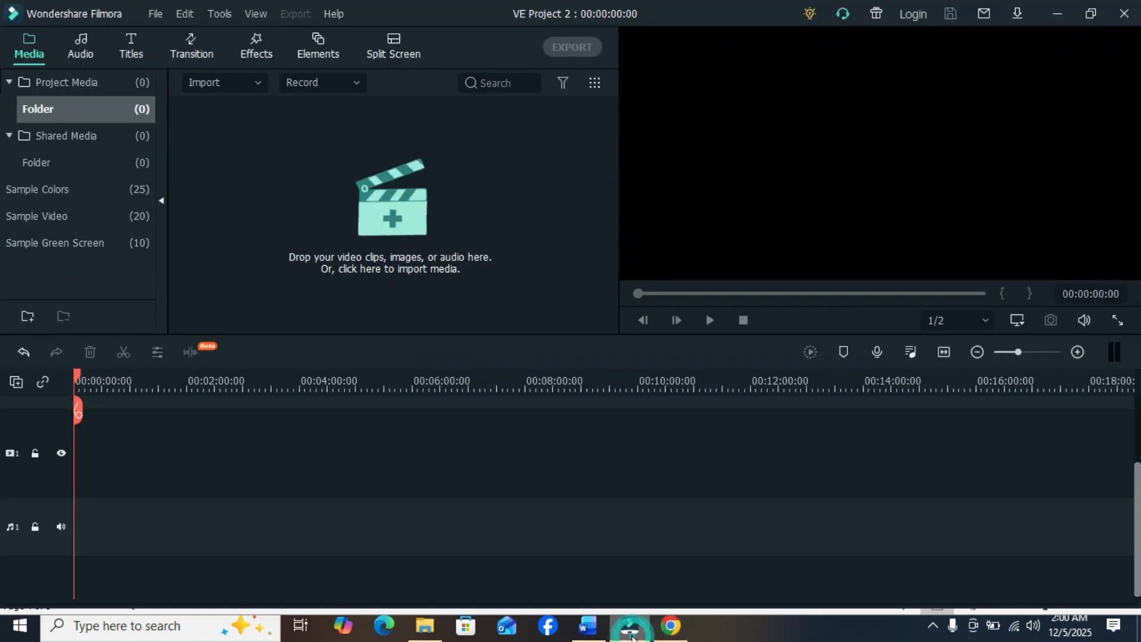
left_click(259, 83)
left_click(262, 110)
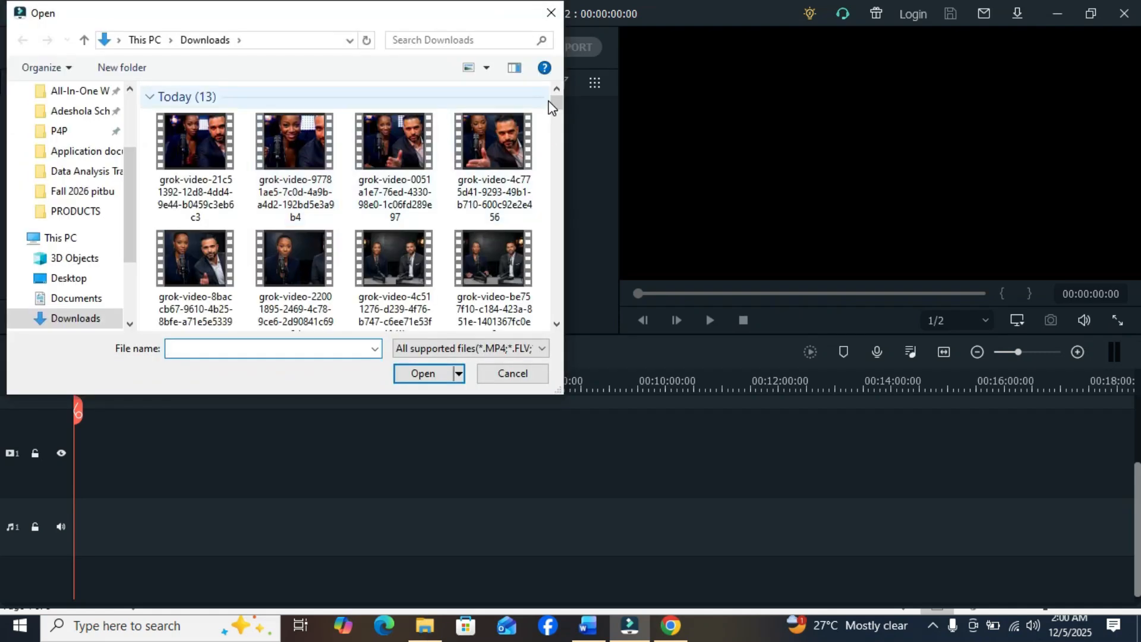
left_click(556, 325)
left_click(555, 315)
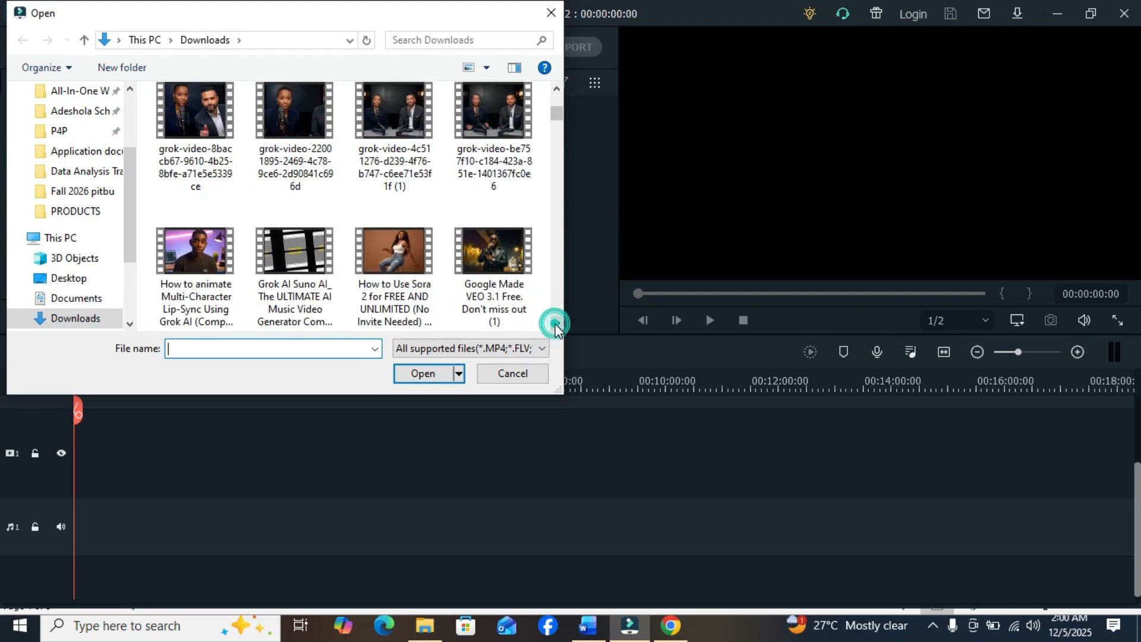
left_click_drag(553, 110, 555, 89)
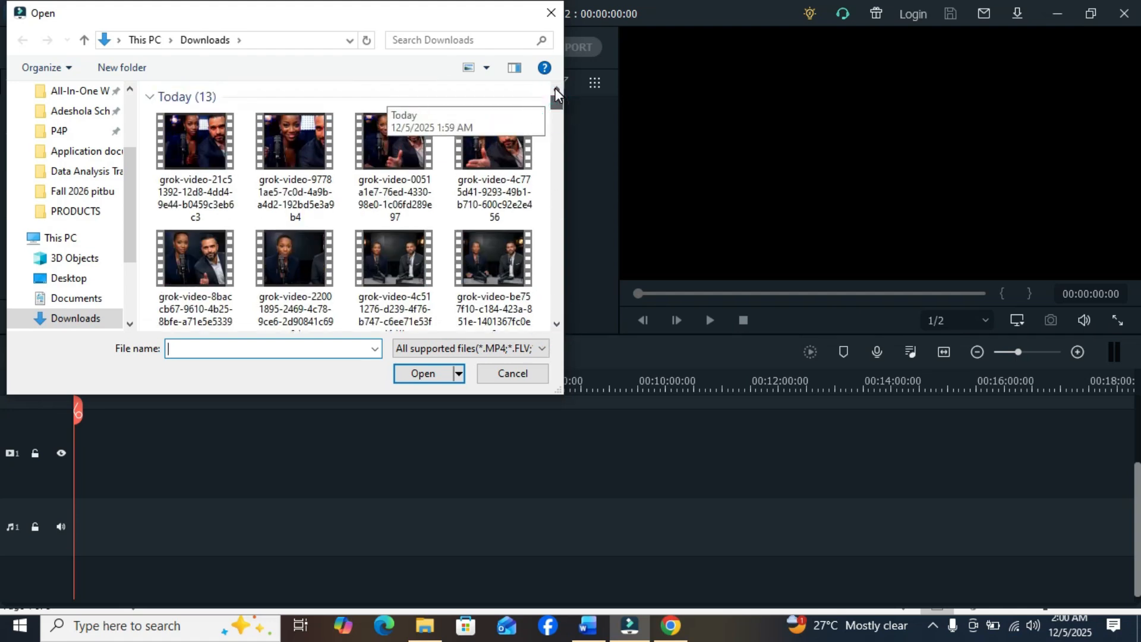
right_click(486, 306)
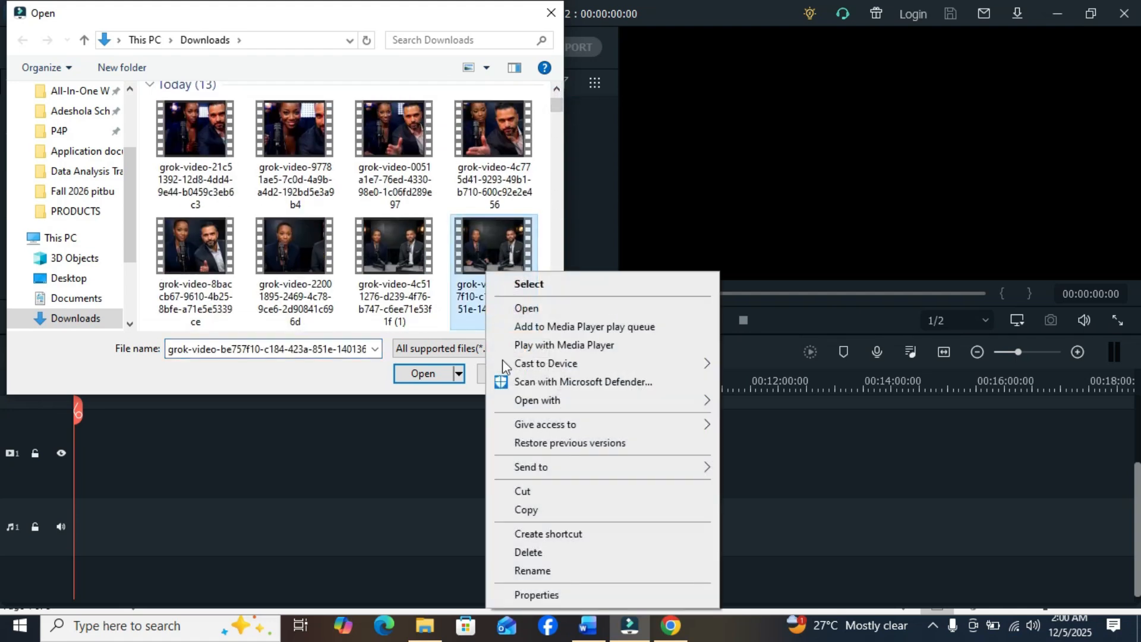
left_click(553, 572)
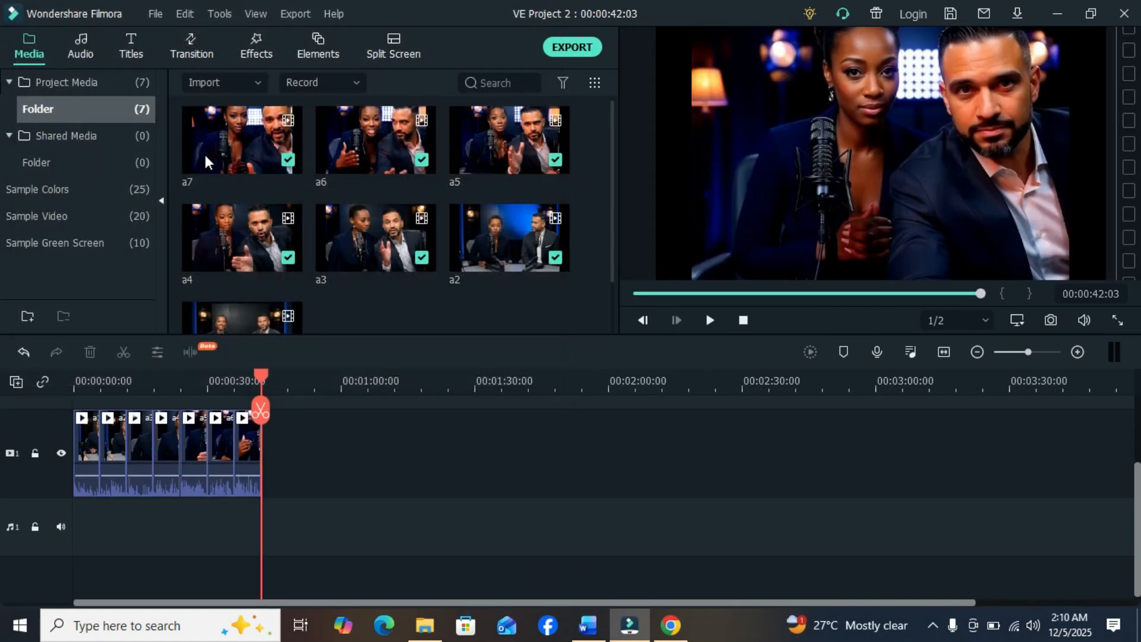
Step: Append the last imported podcast clip after a7 on the video track and return the playhead to the start
left_click_drag(384, 316, 262, 372)
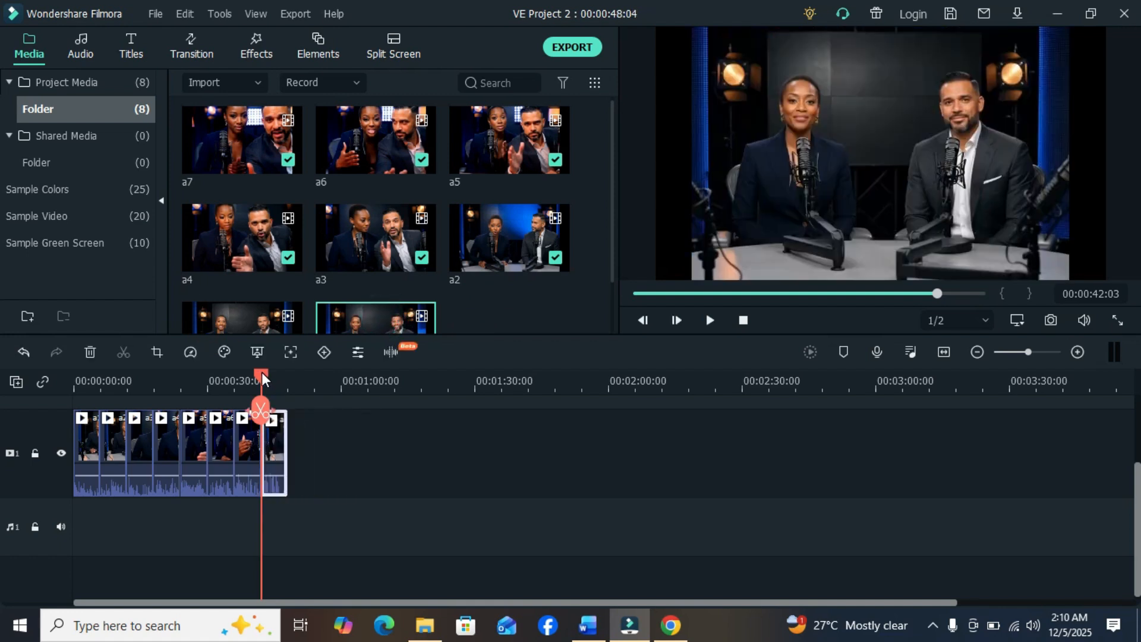
key("Home")
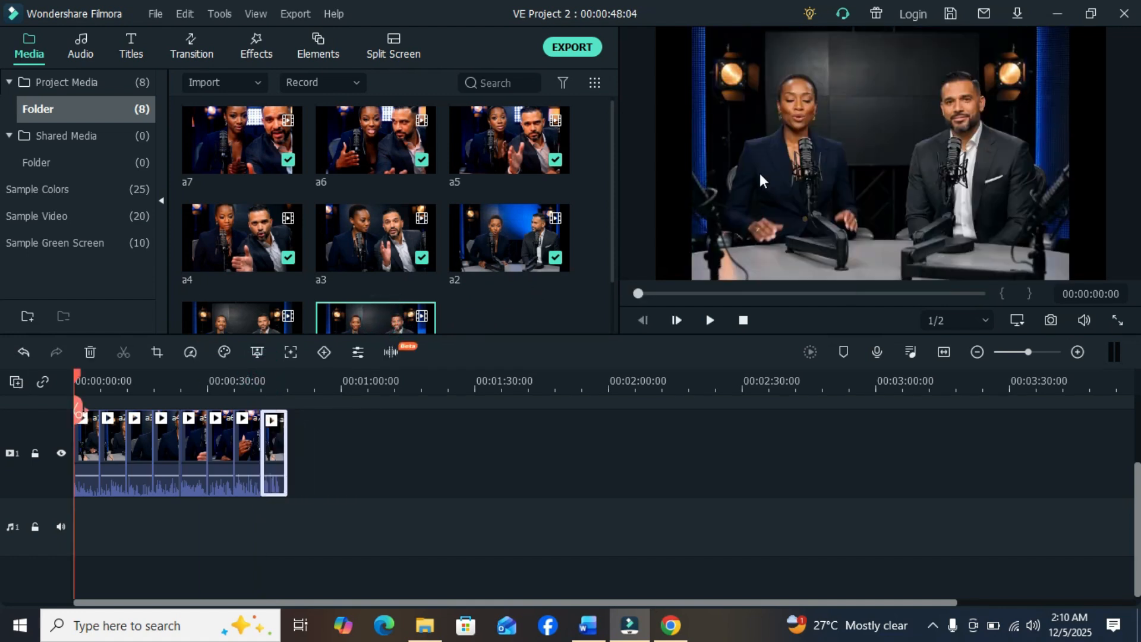
left_click(760, 178)
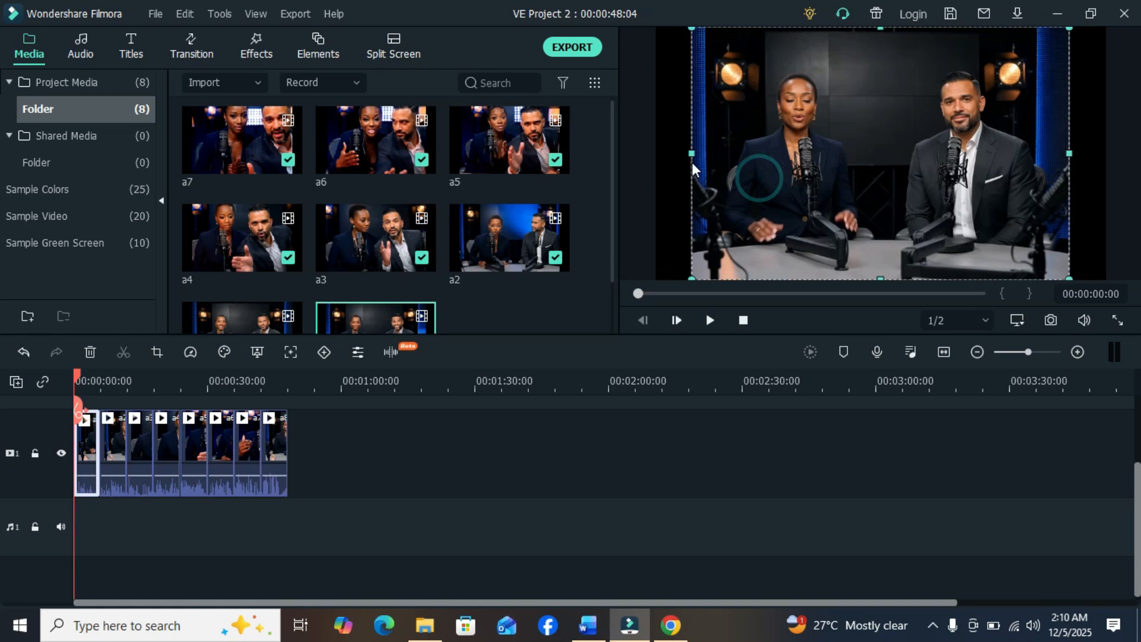
Step: Play the assembled podcast from start to end, replay the part around the a6 and a7 clips, and pause playback
left_click(714, 319)
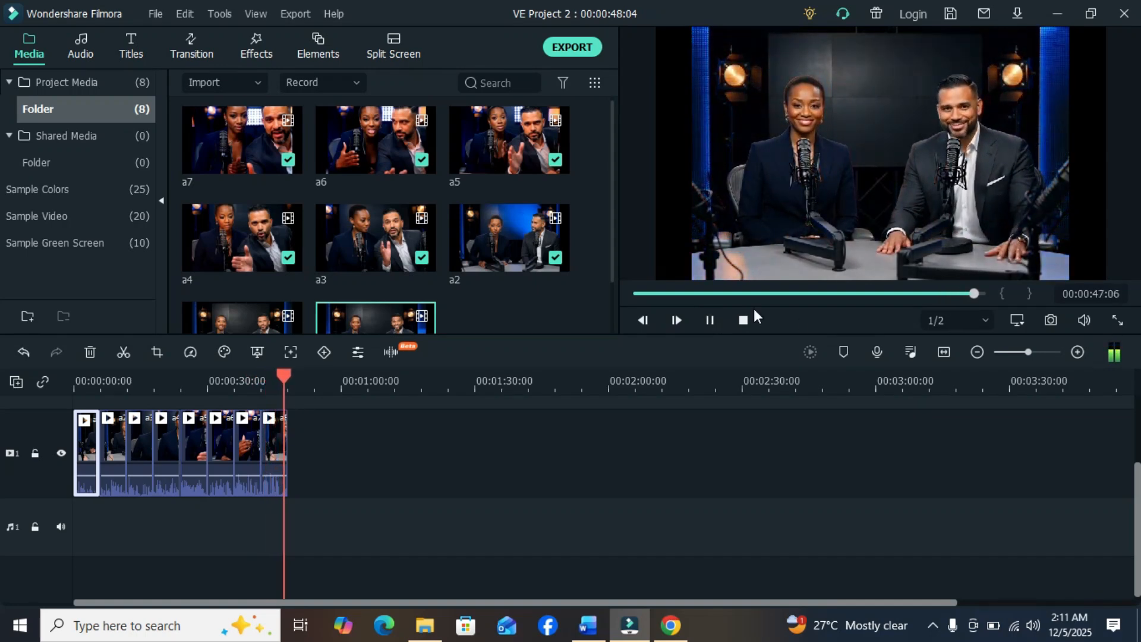
left_click(709, 320)
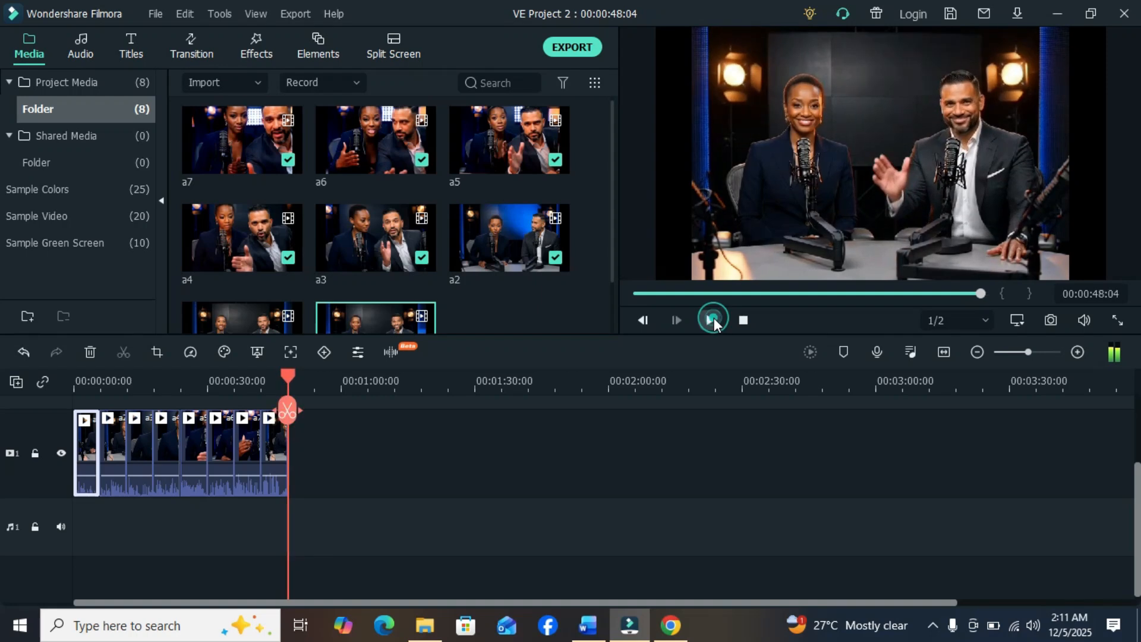
left_click(252, 379)
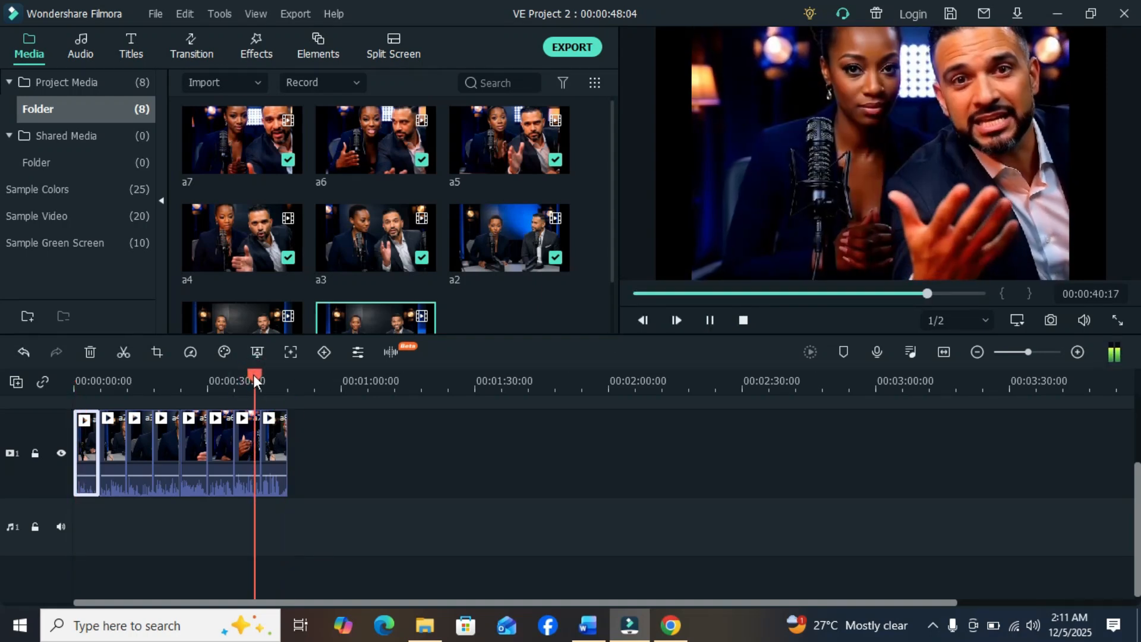
left_click_drag(260, 373, 227, 373)
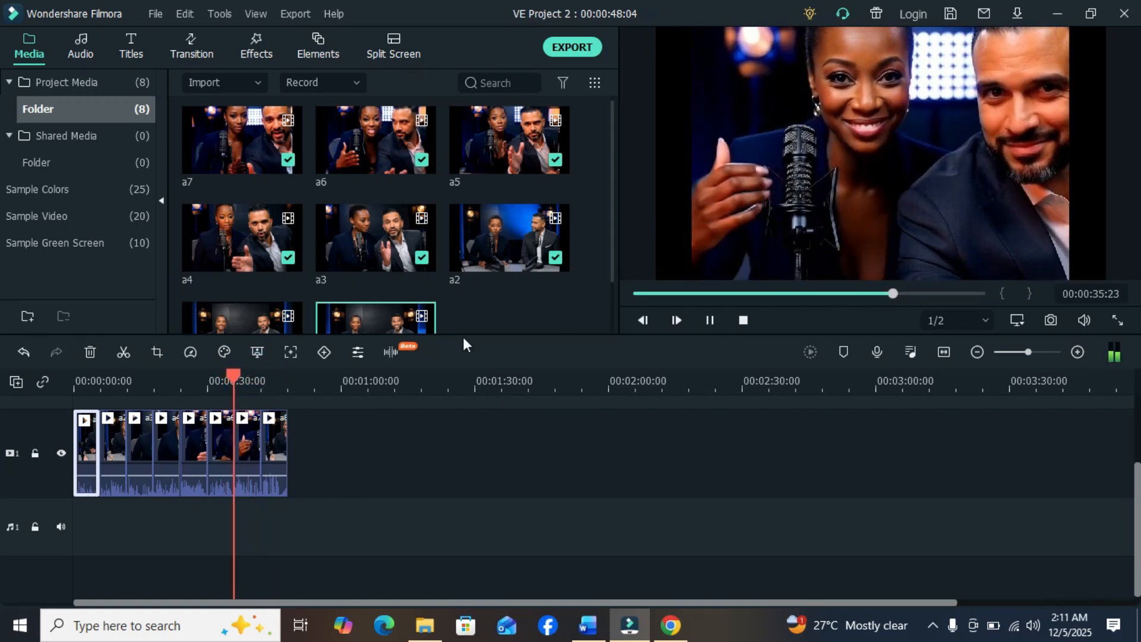
left_click(708, 320)
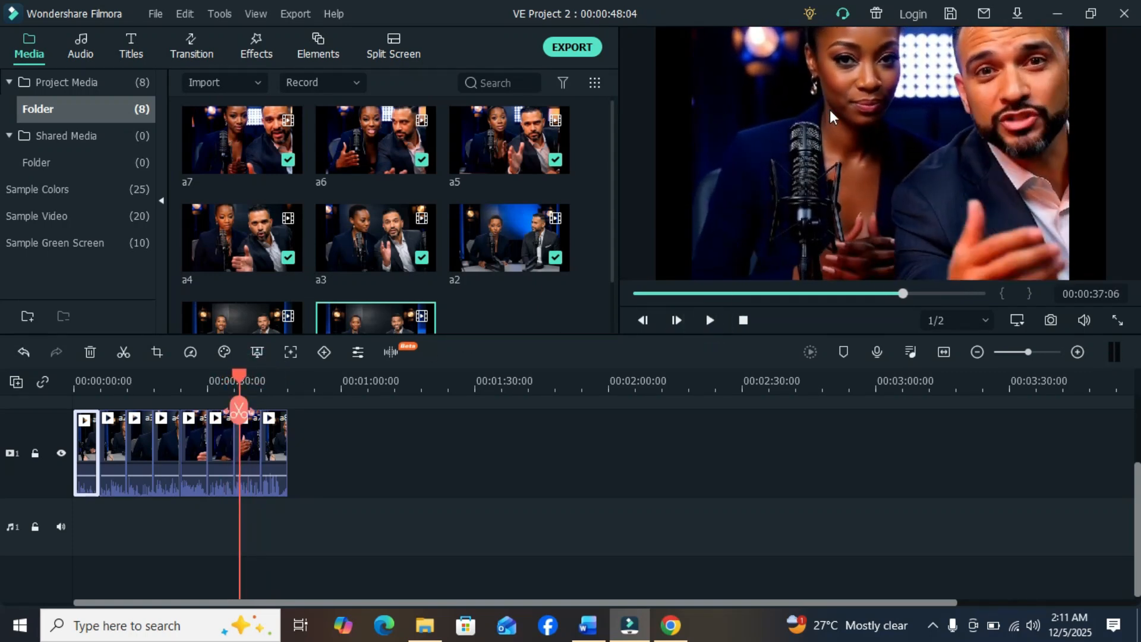